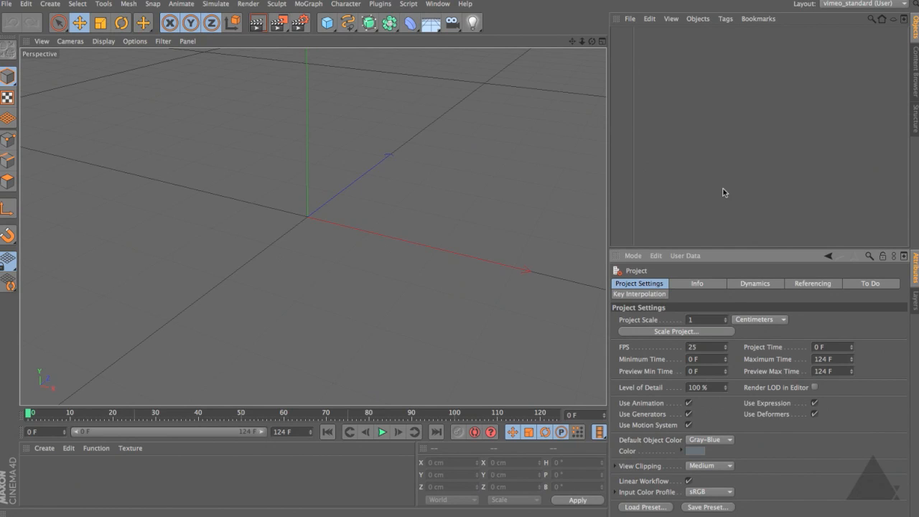
Switch the Attribute Manager to Project Info and review its selection, structure and texture information.
click(634, 256)
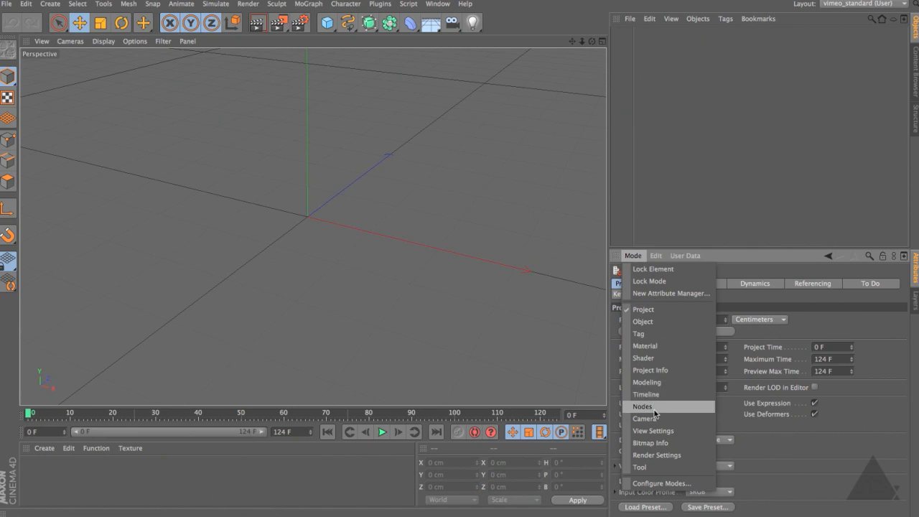
click(660, 372)
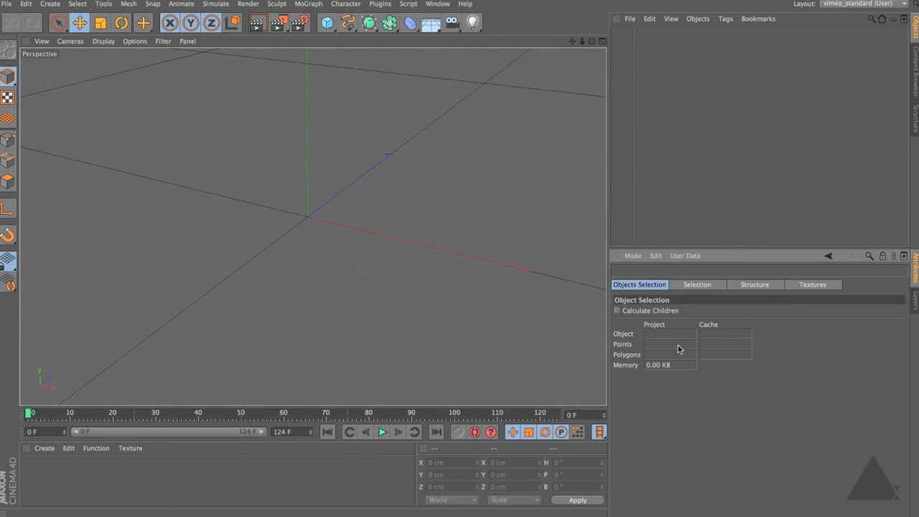
click(710, 286)
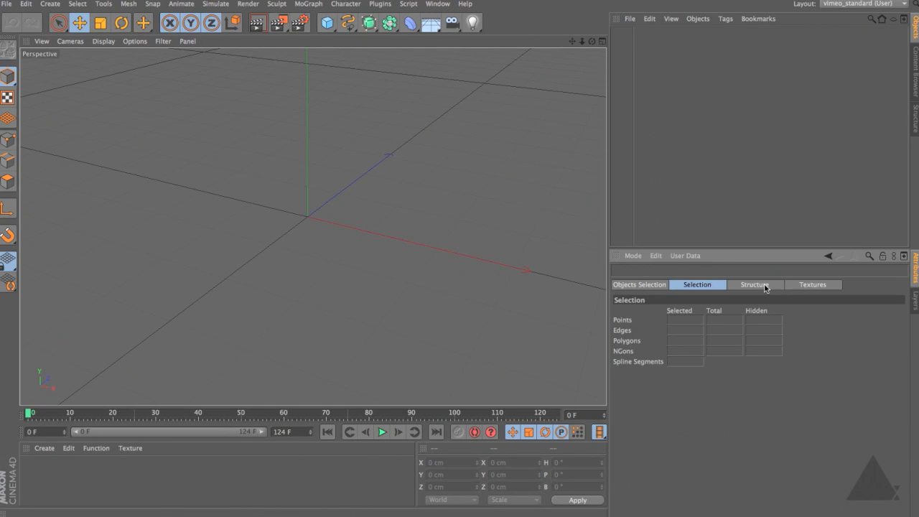
click(765, 287)
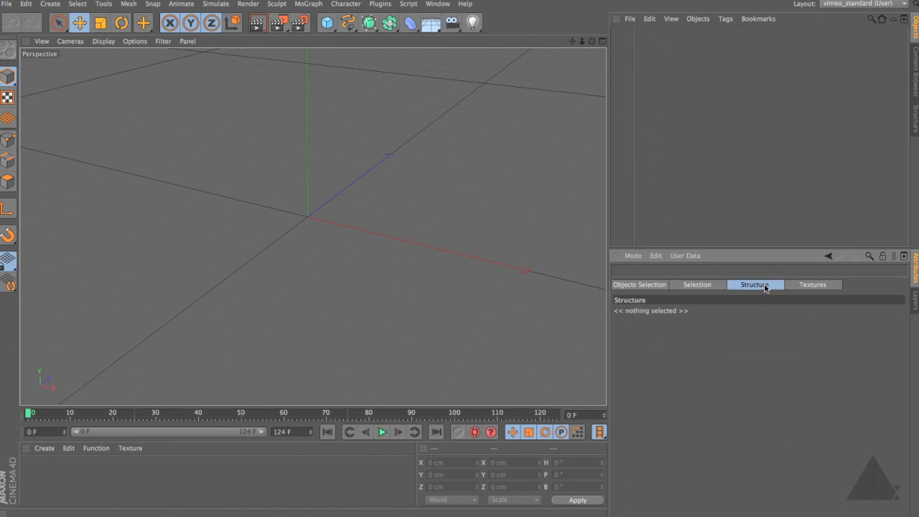
click(823, 285)
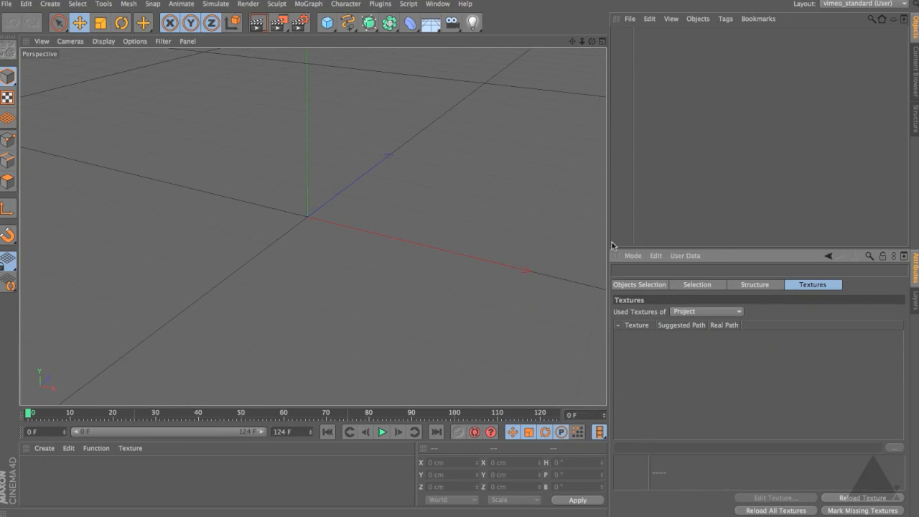
Show the editor camera's object properties in the Attribute Manager and set the focal length to 24.5 mm.
click(634, 255)
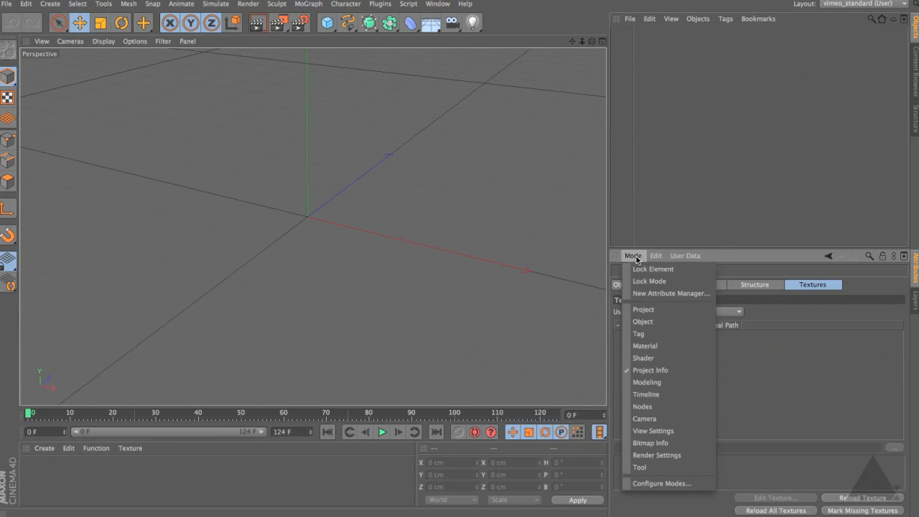
click(666, 417)
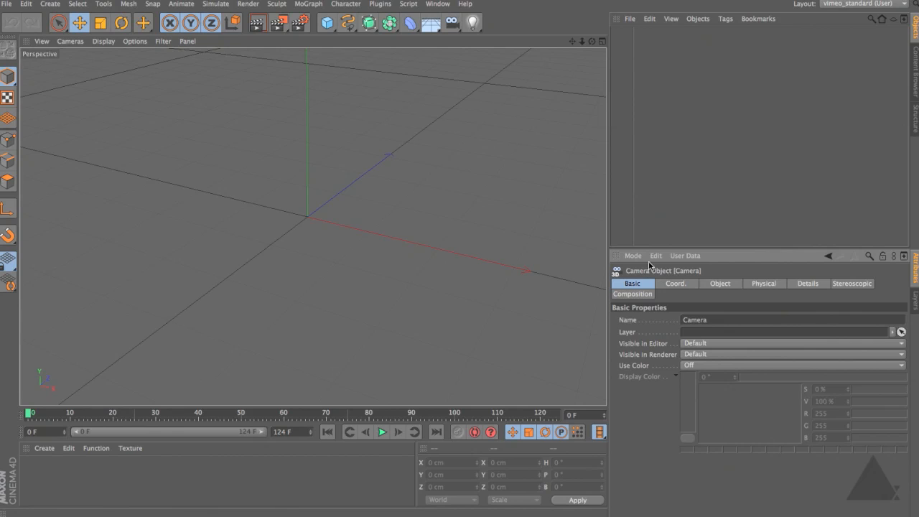
click(720, 283)
drag(742, 336, 742, 355)
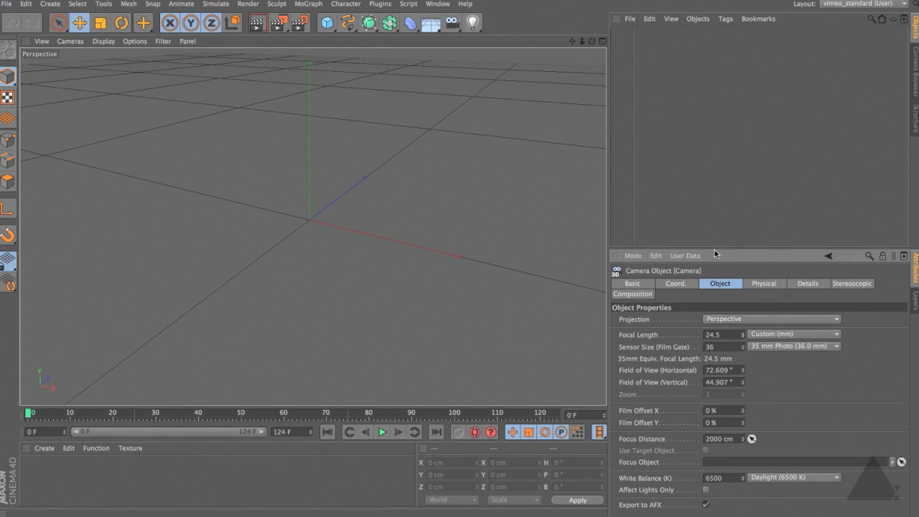
click(635, 256)
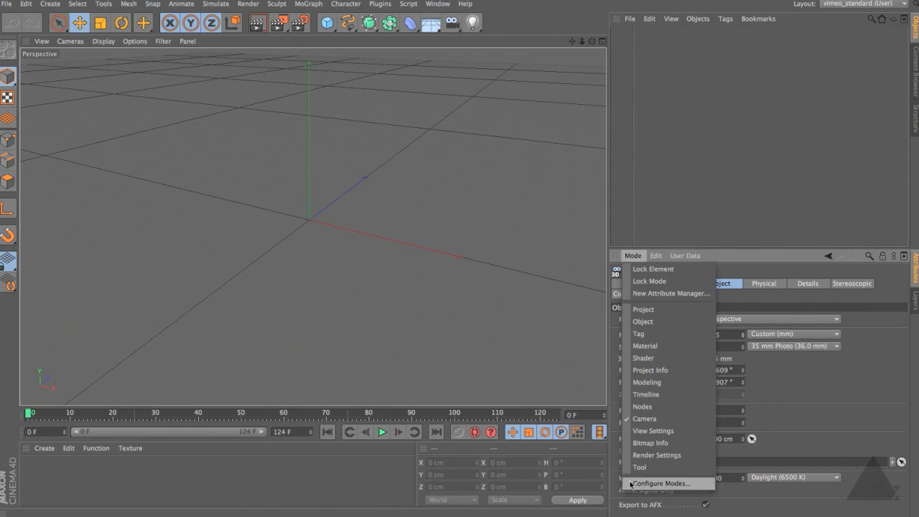
click(705, 170)
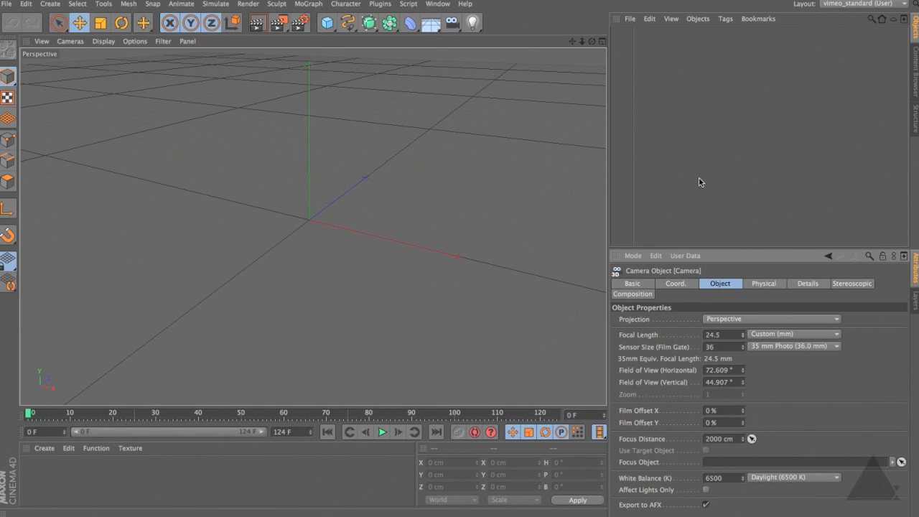
Open a second, floating Attribute Manager, enlarge it to show all camera object properties and place it over the viewport.
click(907, 259)
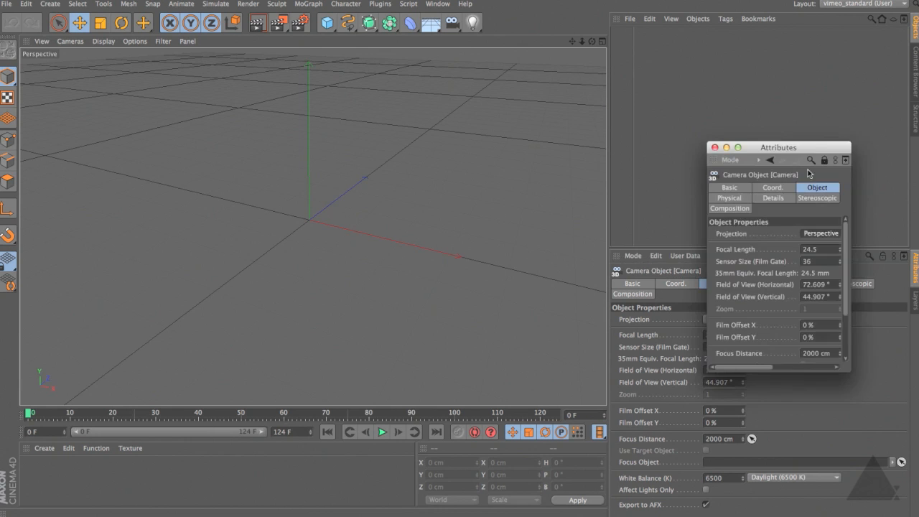
drag(769, 148, 278, 210)
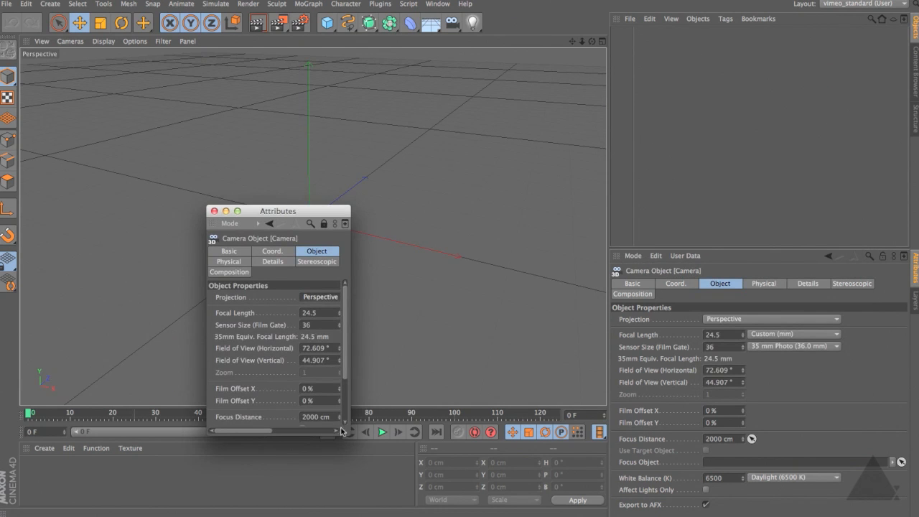
drag(346, 432, 489, 487)
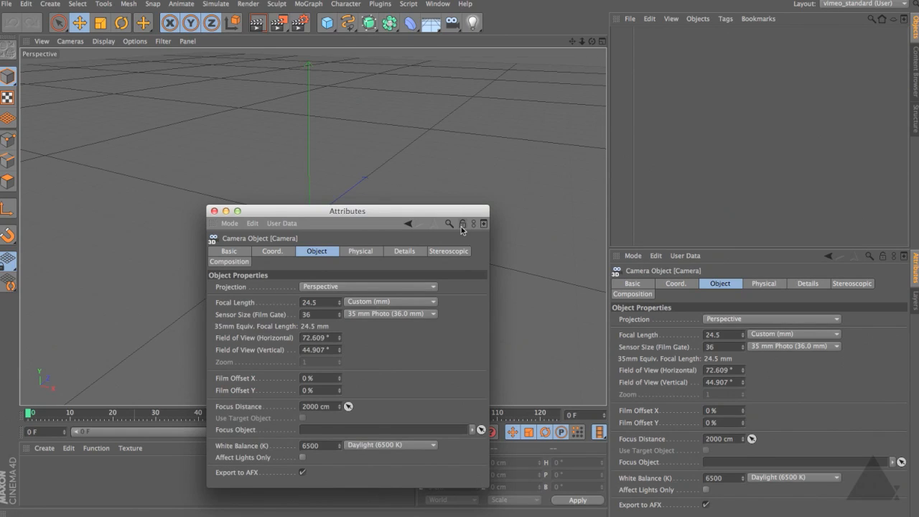
click(462, 227)
drag(445, 217, 523, 244)
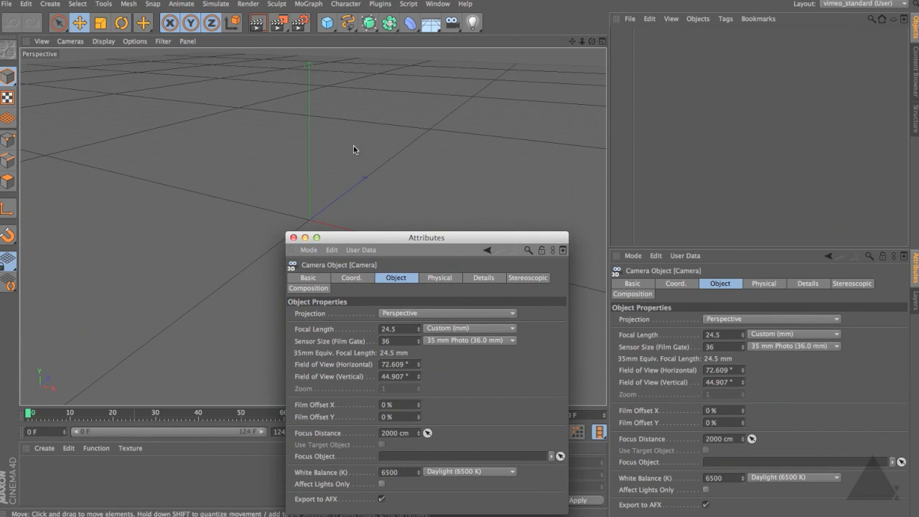
Add a cube to the scene and activate the Move tool.
click(327, 22)
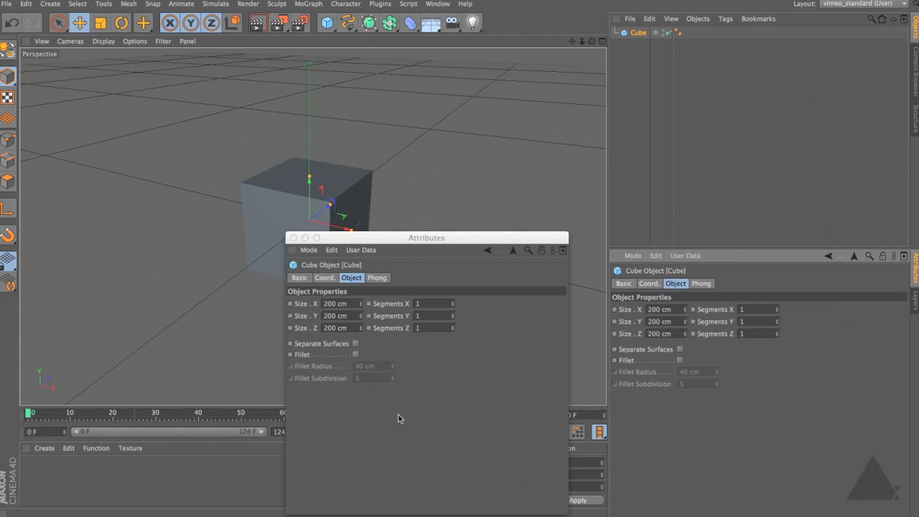
click(79, 22)
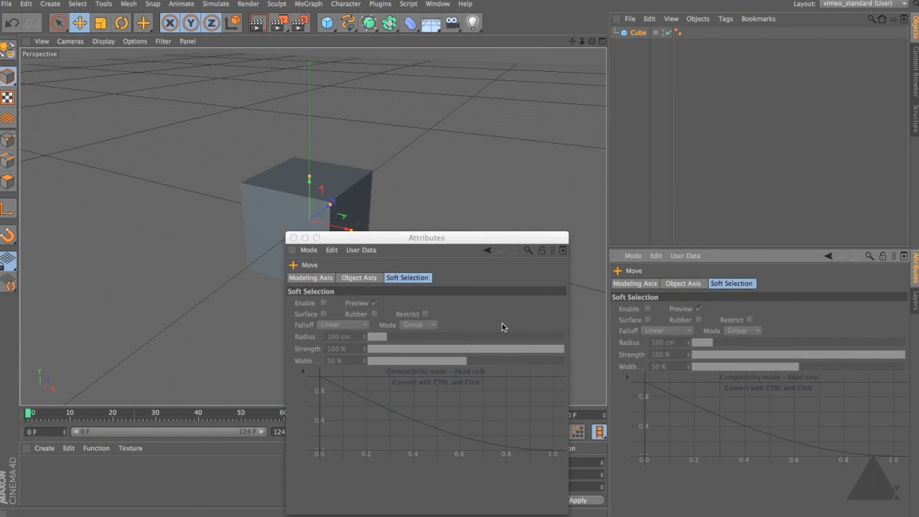
Exclude Tool from the modes allowed in the docked Attribute Manager and add a second cube.
click(632, 255)
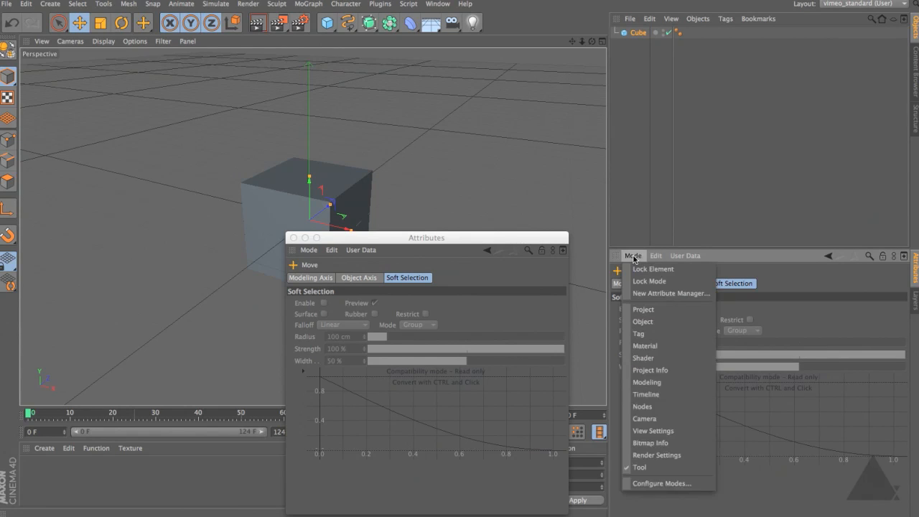
click(654, 484)
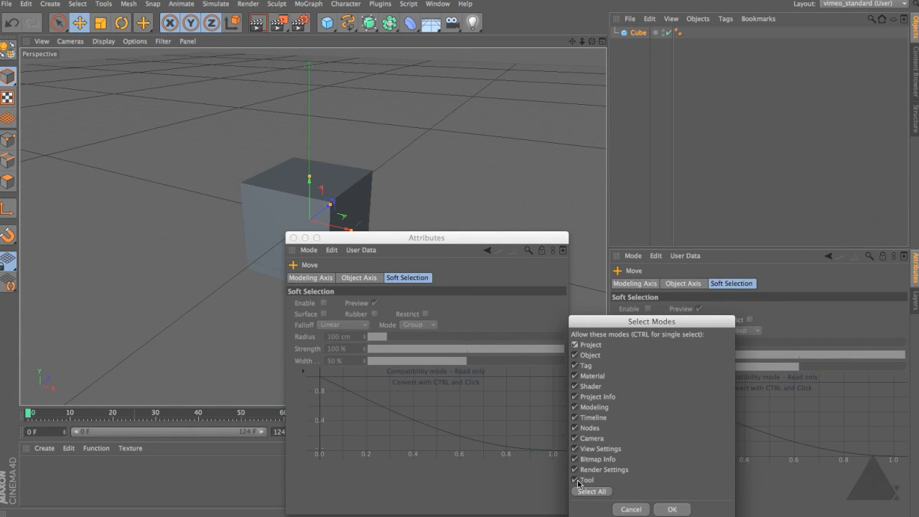
click(577, 481)
click(673, 509)
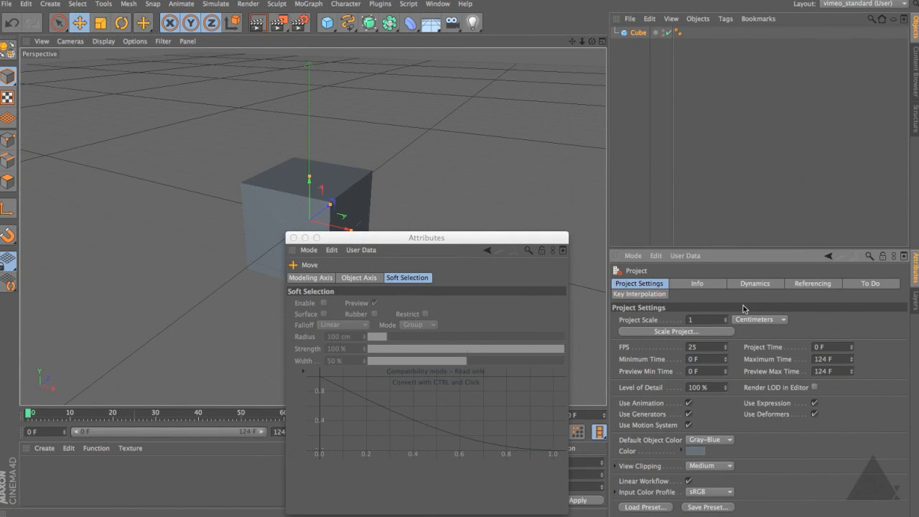
click(327, 22)
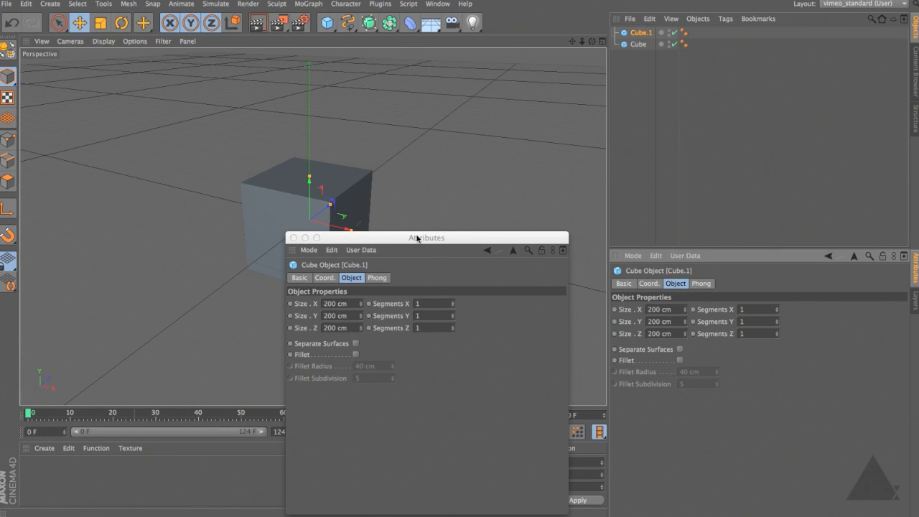
Reposition the floating Attribute Manager and restrict its allowed modes to Tool only.
drag(443, 237, 433, 216)
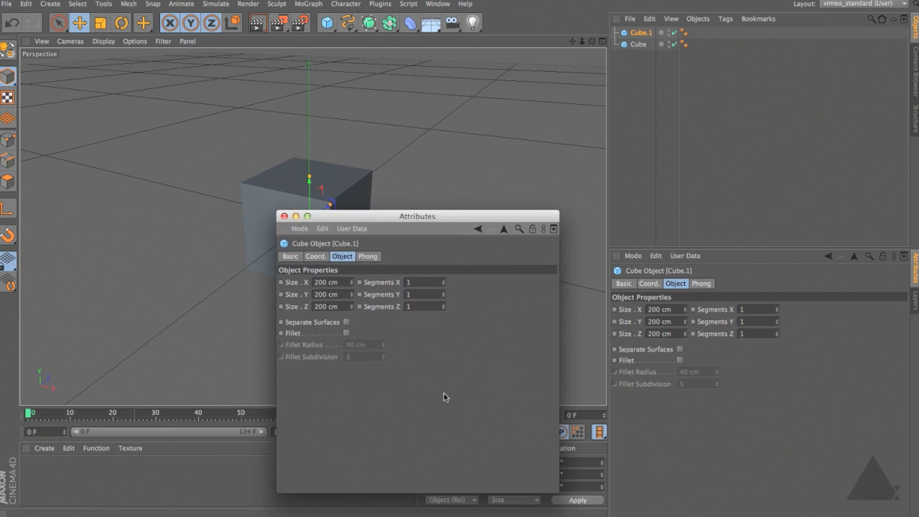
click(302, 230)
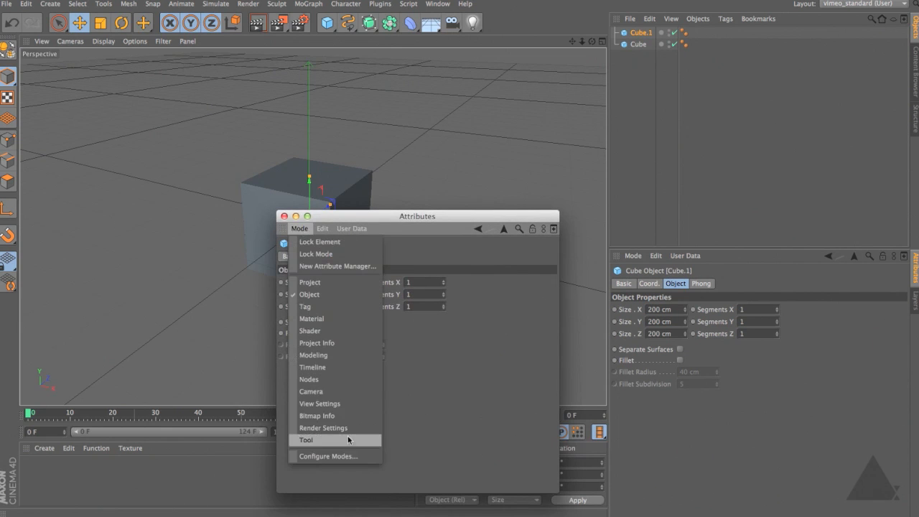
click(335, 457)
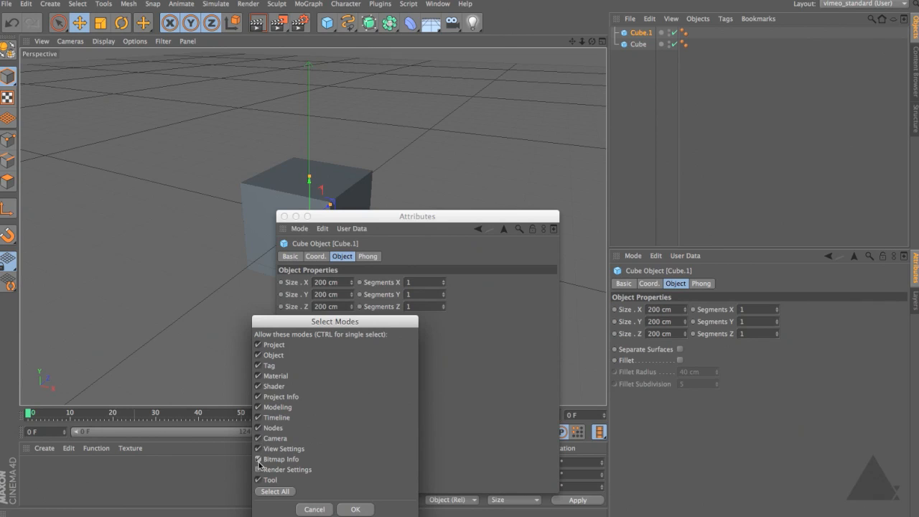
click(258, 459)
click(257, 448)
click(258, 438)
click(258, 427)
click(258, 417)
click(258, 407)
click(258, 396)
click(258, 387)
click(258, 376)
click(257, 366)
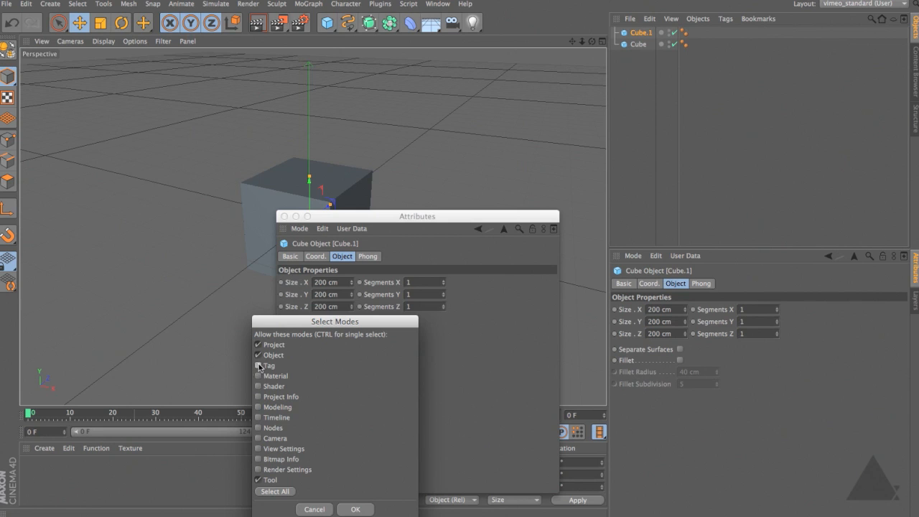
click(257, 355)
click(257, 345)
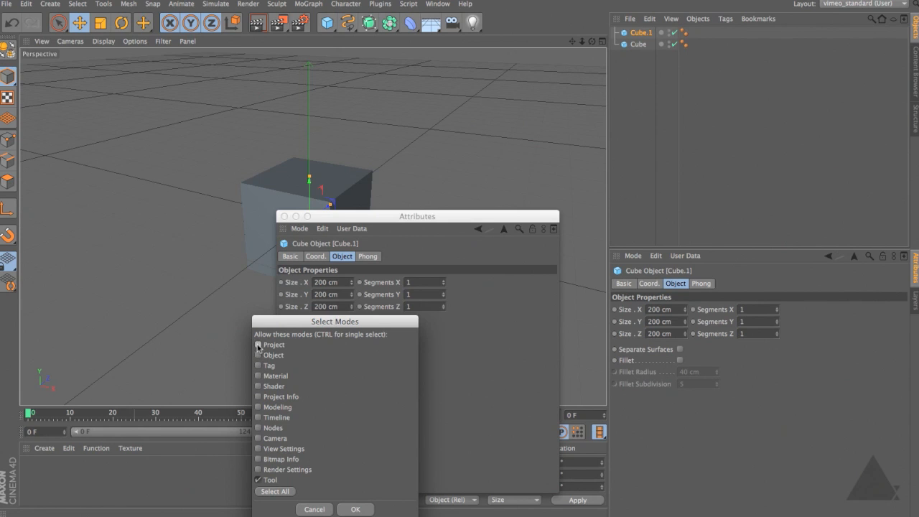
click(360, 509)
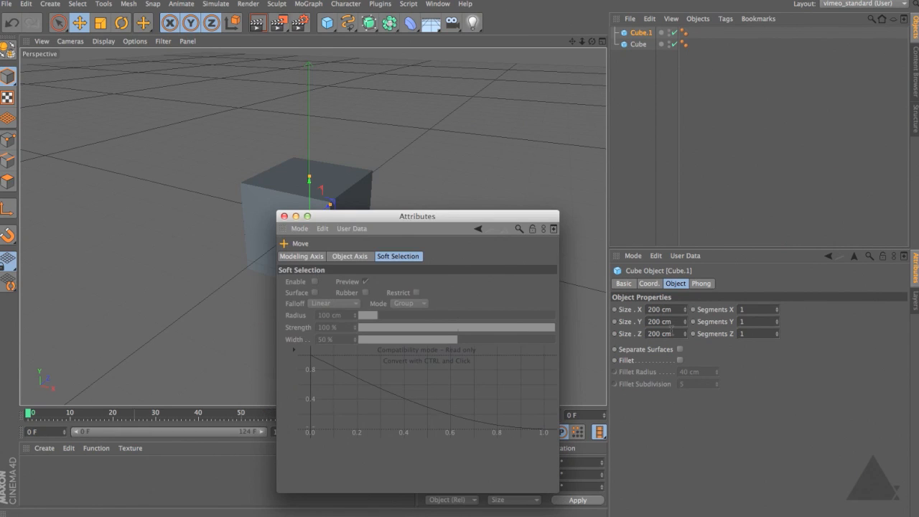
Add two more cubes and switch to the Scale tool to test both Attribute Managers.
click(327, 23)
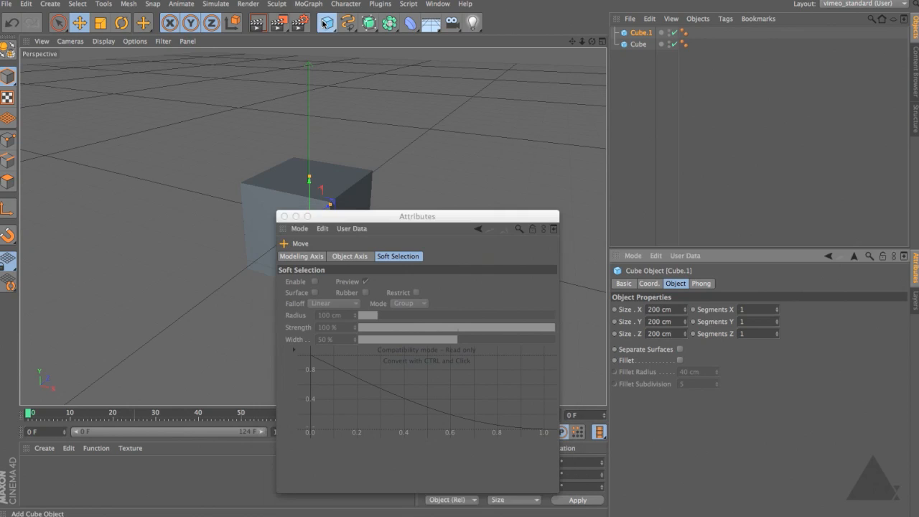
click(326, 24)
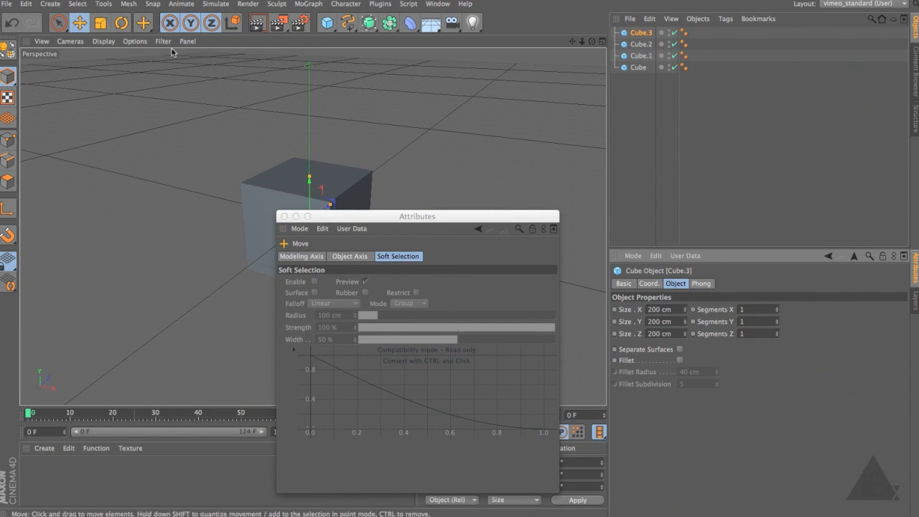
click(122, 23)
click(102, 23)
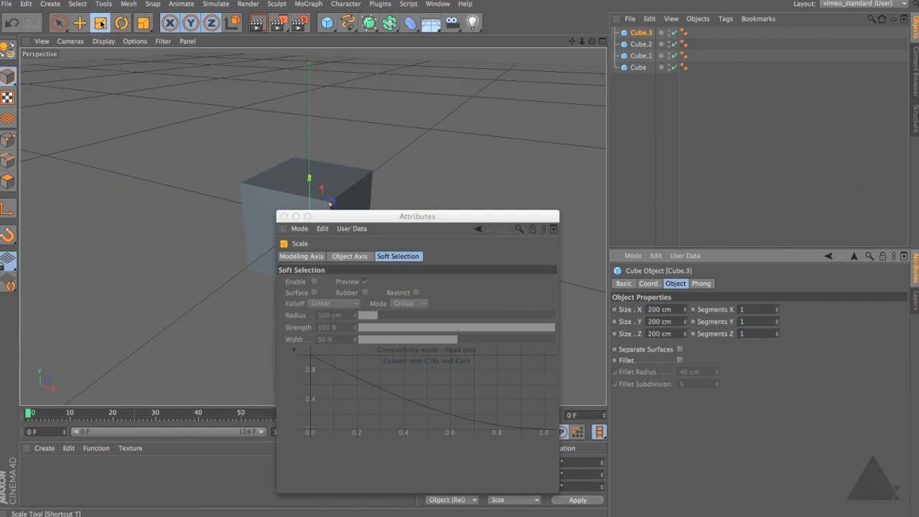
click(101, 25)
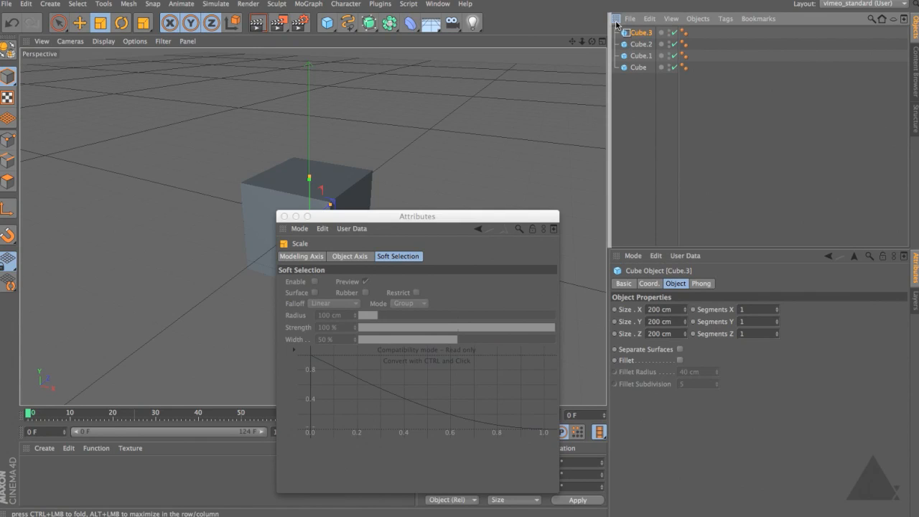
Place the Objects manager in its own column beside the viewport, and undock and close the Content Browser and Structure managers.
drag(616, 25, 609, 92)
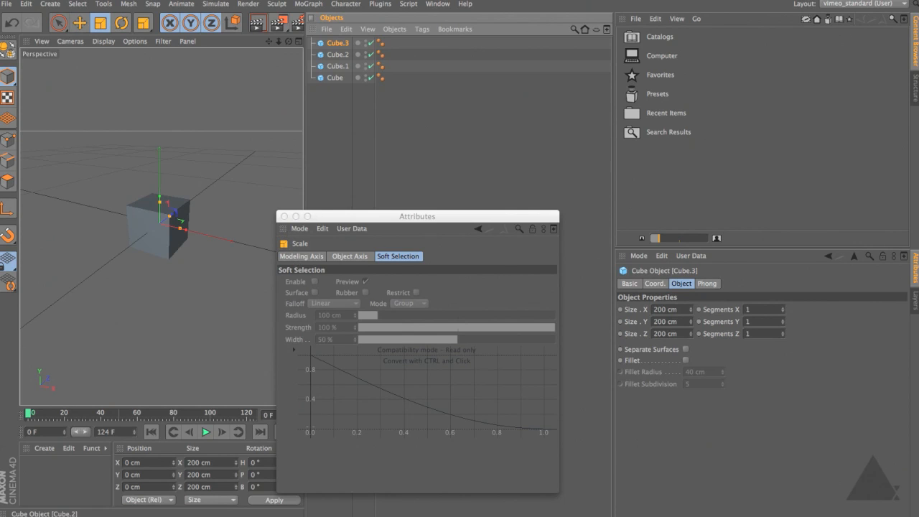
click(622, 19)
click(638, 31)
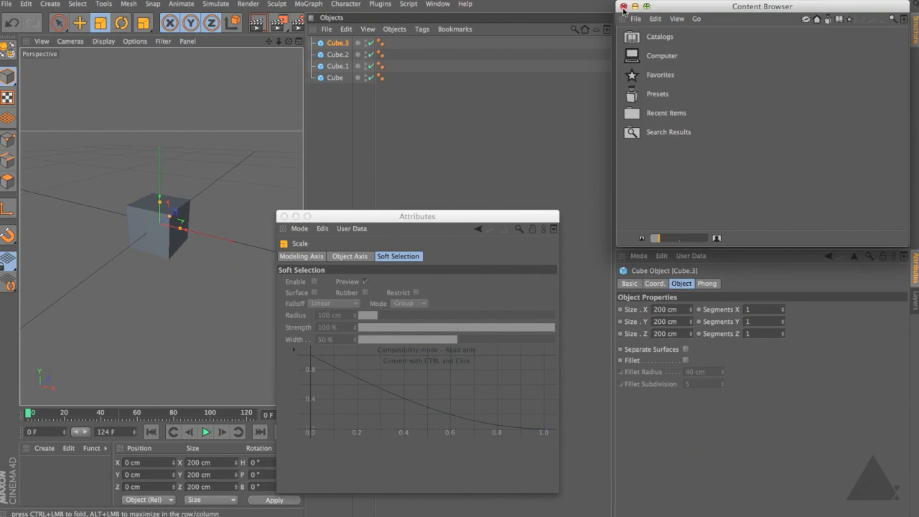
click(623, 6)
click(623, 20)
click(646, 27)
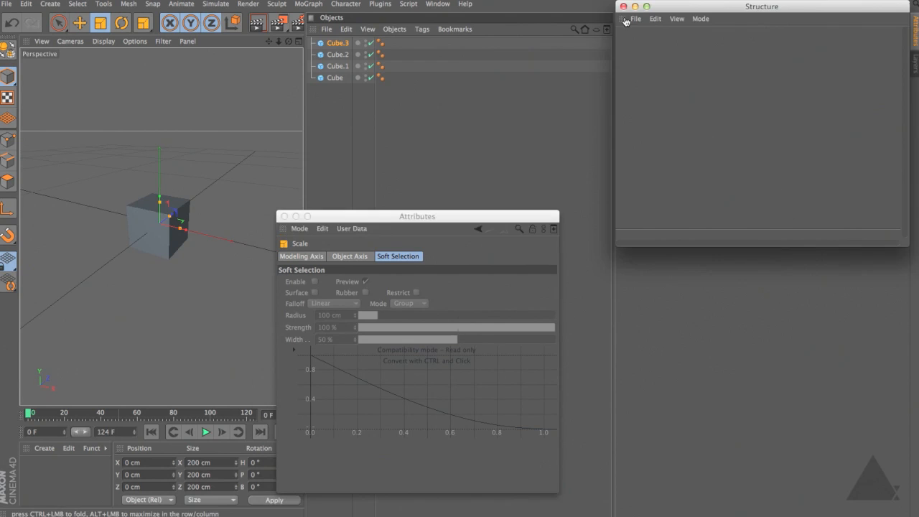
click(624, 7)
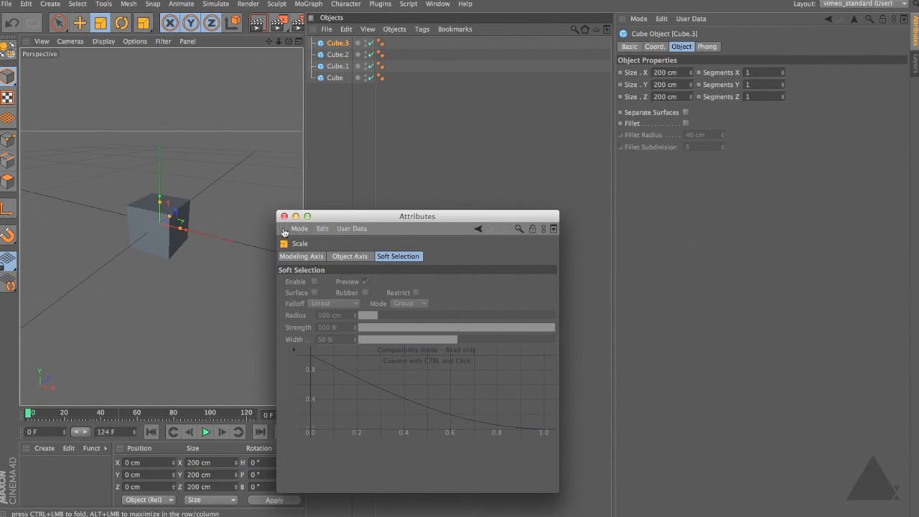
Dock the floating tool-only Attribute Manager below the docked object Attribute Manager.
drag(285, 231, 727, 510)
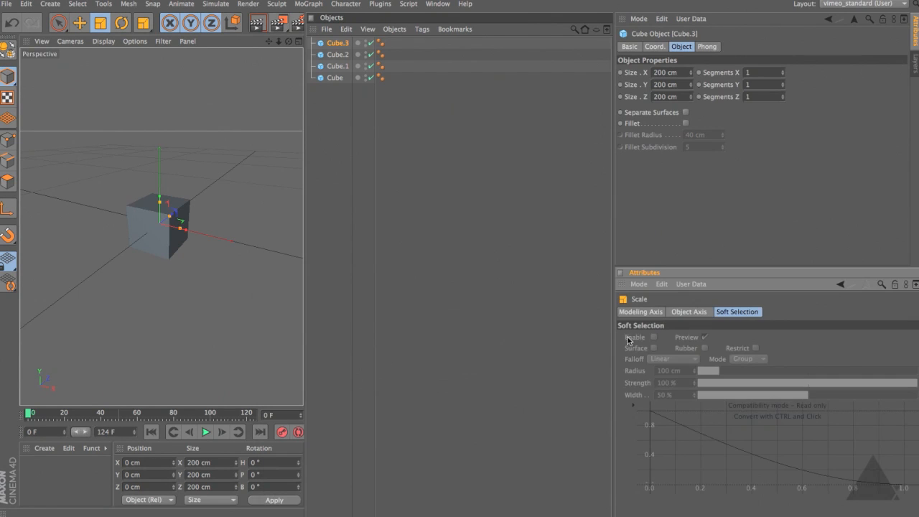
Resize the layout with a narrower Attribute Manager column, a taller object Attribute Manager and a wider viewport.
drag(615, 337, 662, 339)
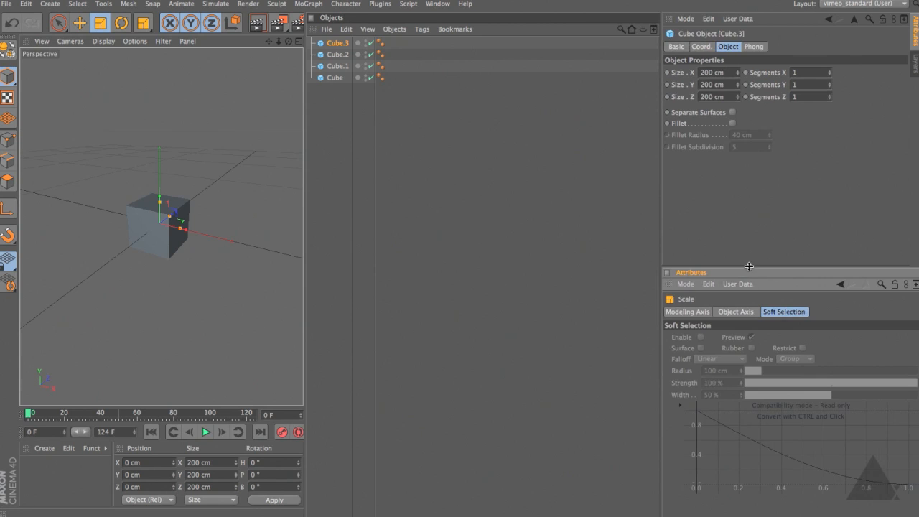
drag(751, 267, 749, 294)
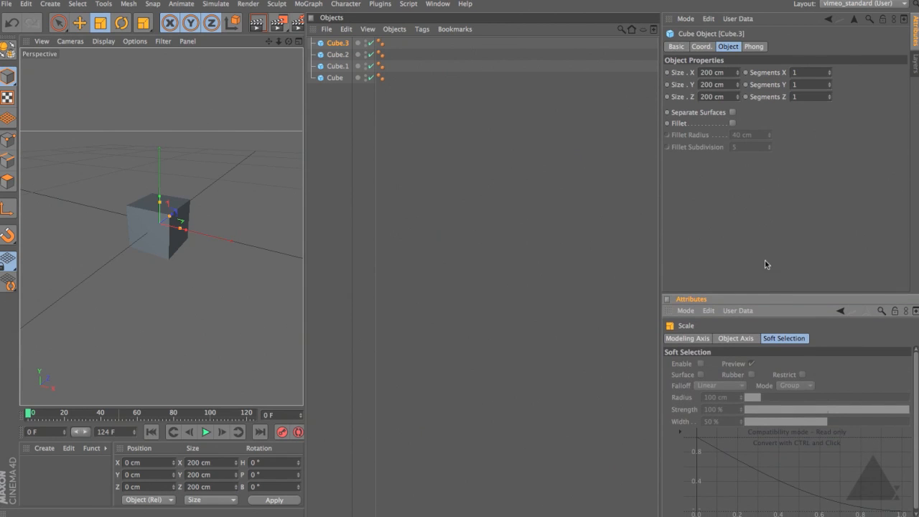
drag(303, 233, 489, 238)
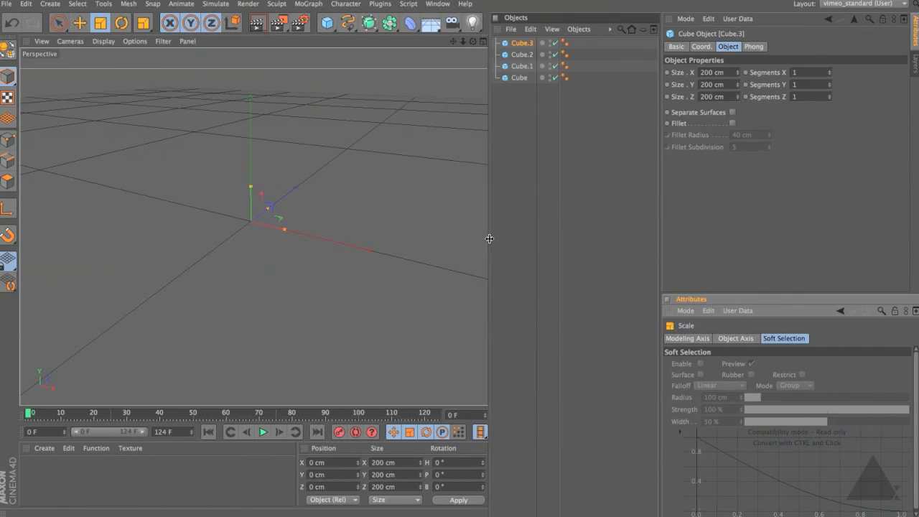
Delete Cube.1, Cube.2 and Cube.3, and select the remaining Cube.
click(522, 67)
shift+click(523, 43)
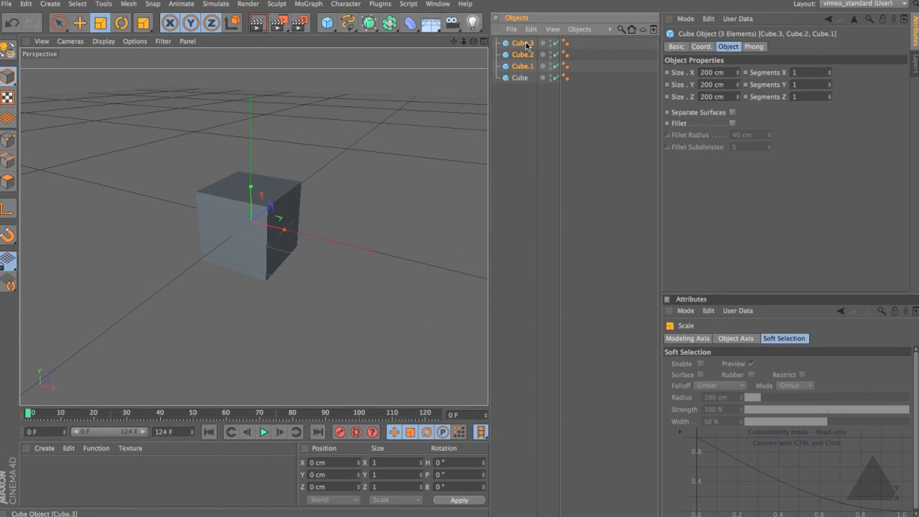
key(Delete)
click(526, 45)
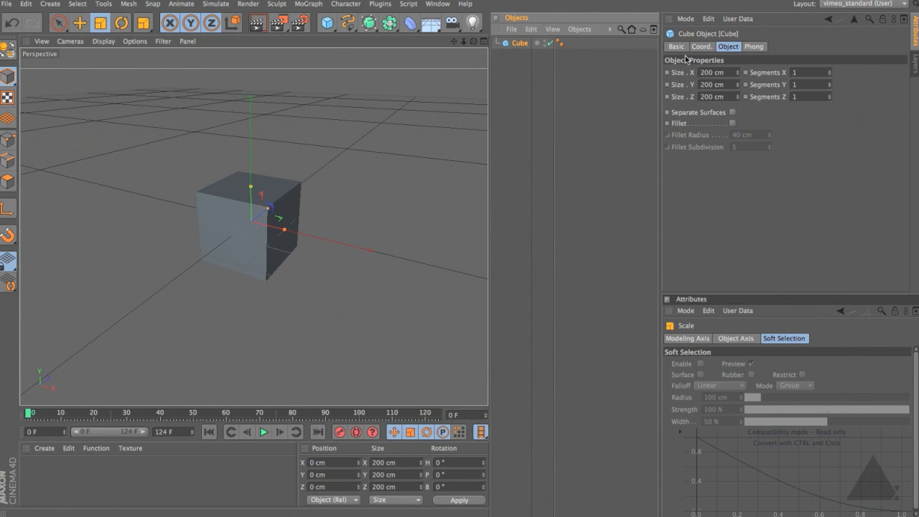
View the cube's Basic, Coord., Object and Phong properties one after another.
click(679, 47)
click(701, 47)
click(728, 47)
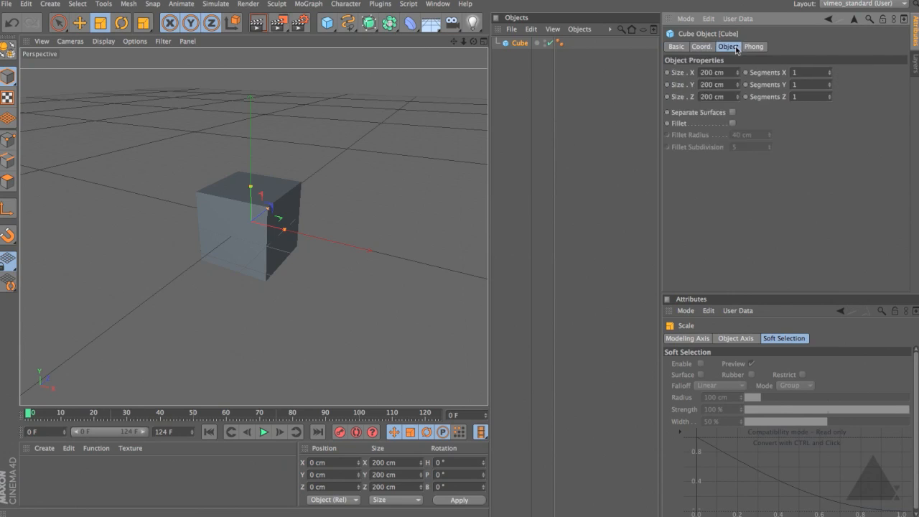
click(754, 47)
Examine several of the cube's property groups together, such as Basic with Coord., and Coord. with Object.
click(684, 47)
shift+click(700, 47)
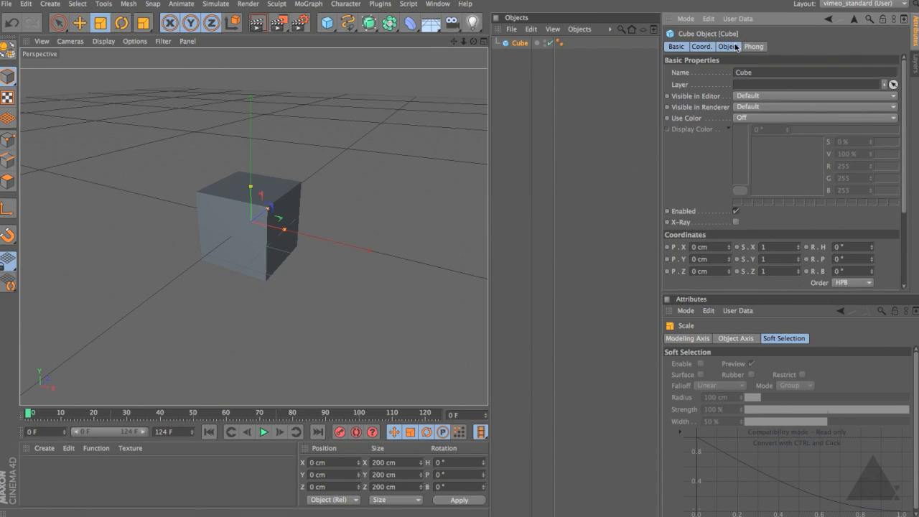
click(701, 46)
shift+click(729, 47)
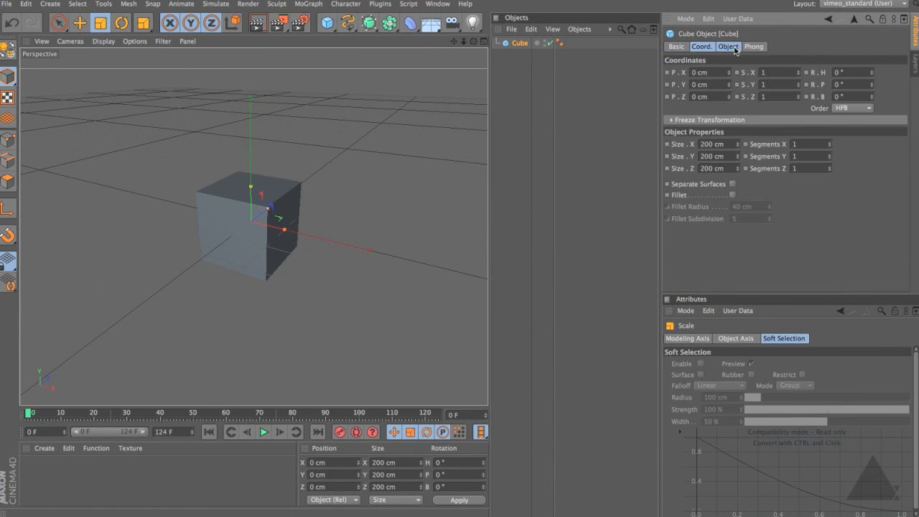
shift+click(754, 46)
shift+click(754, 47)
shift+click(728, 47)
click(728, 47)
click(677, 46)
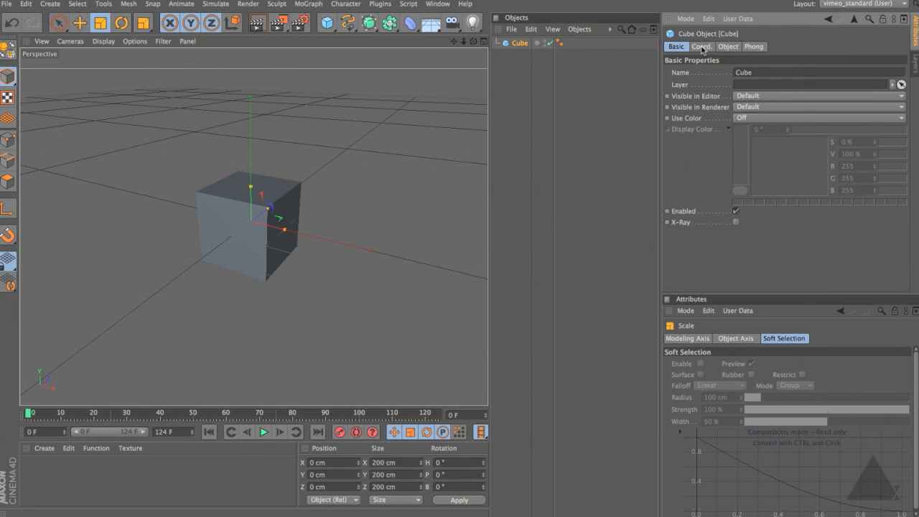
Show the cube's Basic properties together with further property groups and look through the combined list.
shift+click(701, 46)
shift+click(728, 47)
shift+click(760, 47)
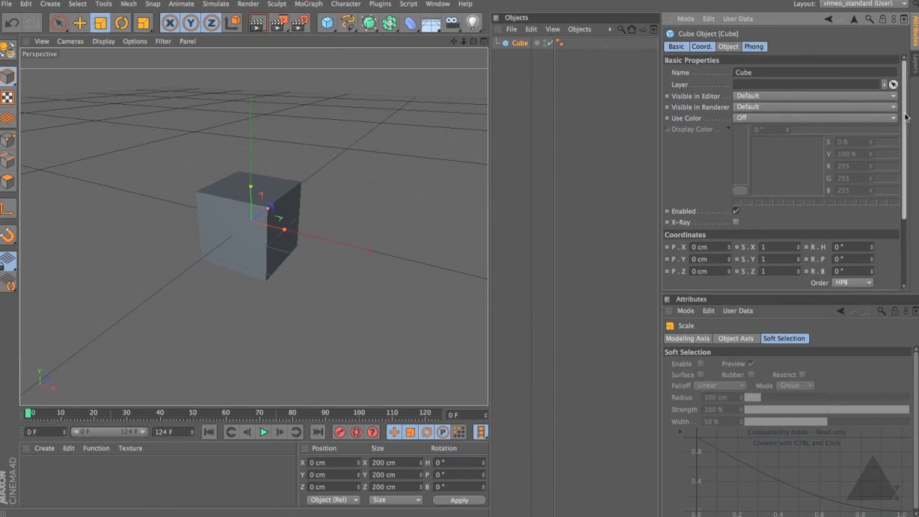
scroll(906, 118, down, 3)
scroll(906, 118, up, 3)
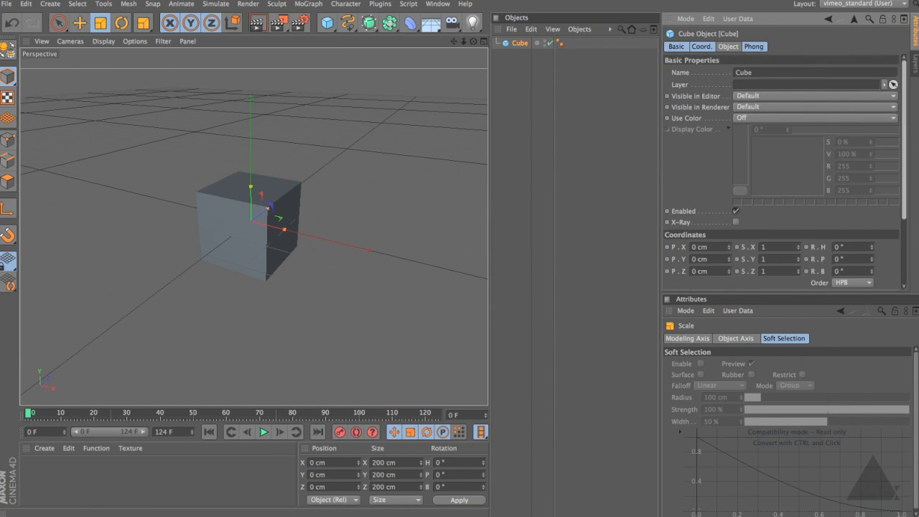
Show only the cube's Coord. properties and select the P.X, P.Y and P.Z parameters together.
click(700, 47)
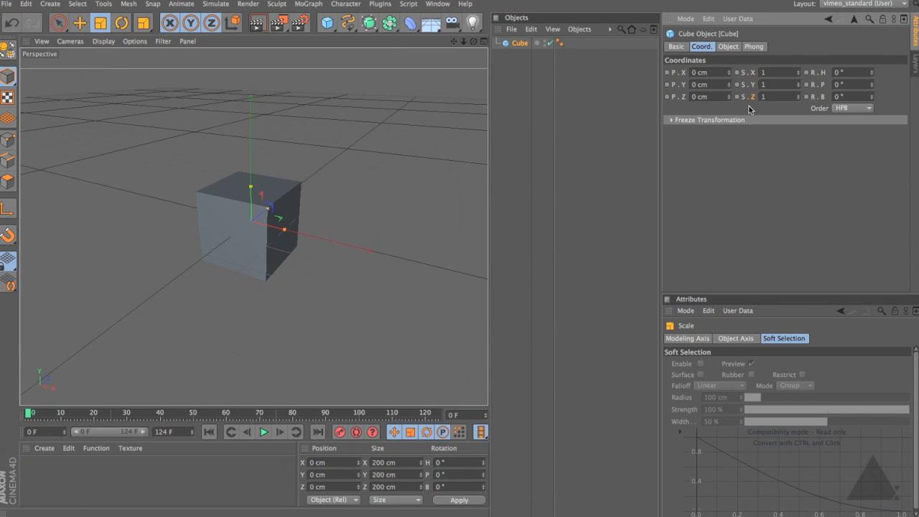
click(674, 96)
drag(675, 73, 650, 97)
Set only the cube's X position to 200 cm, and undo the change.
double_click(709, 73)
text(200)
key(Return)
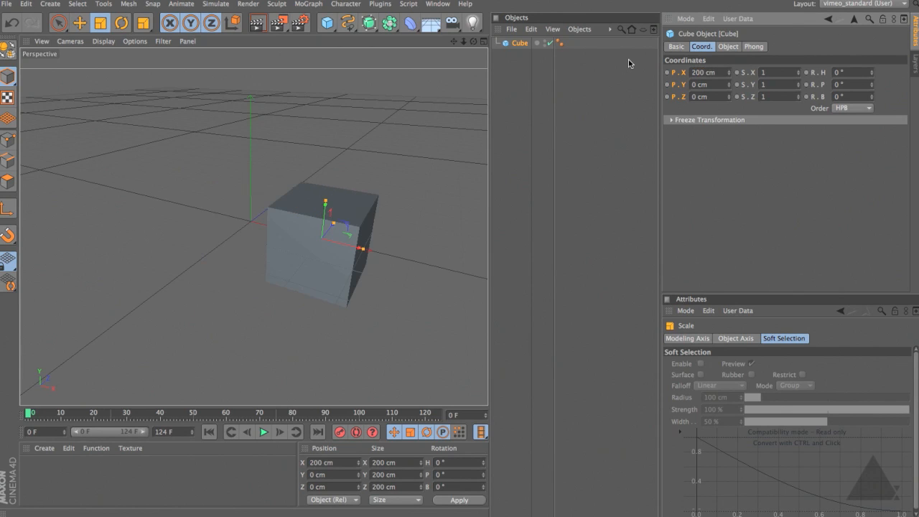
key(super+z)
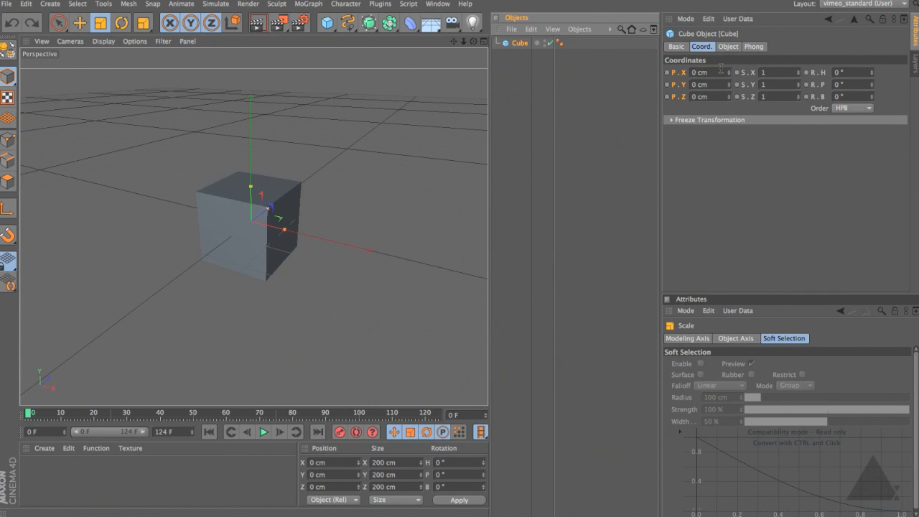
Set all three selected position parameters to 200 cm at once, and lower them together to -123 cm.
drag(719, 71, 647, 70)
text(2)
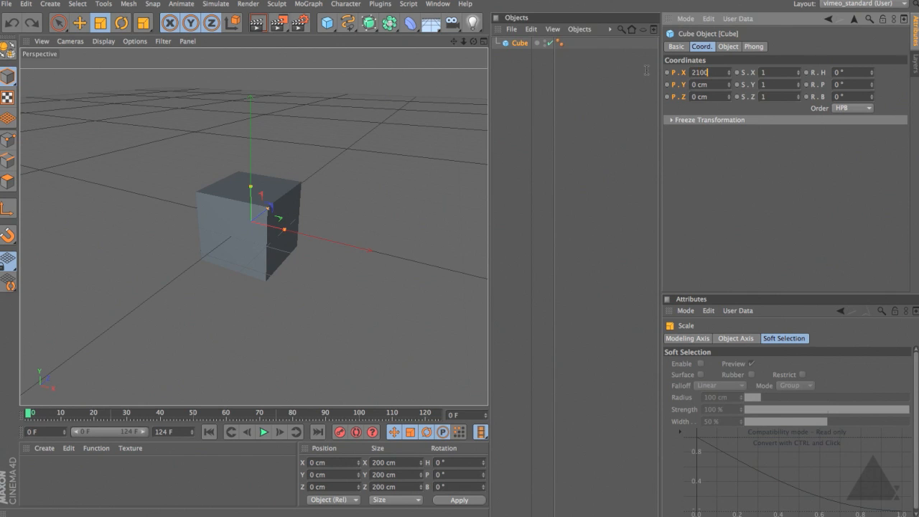
text(00)
key(Return)
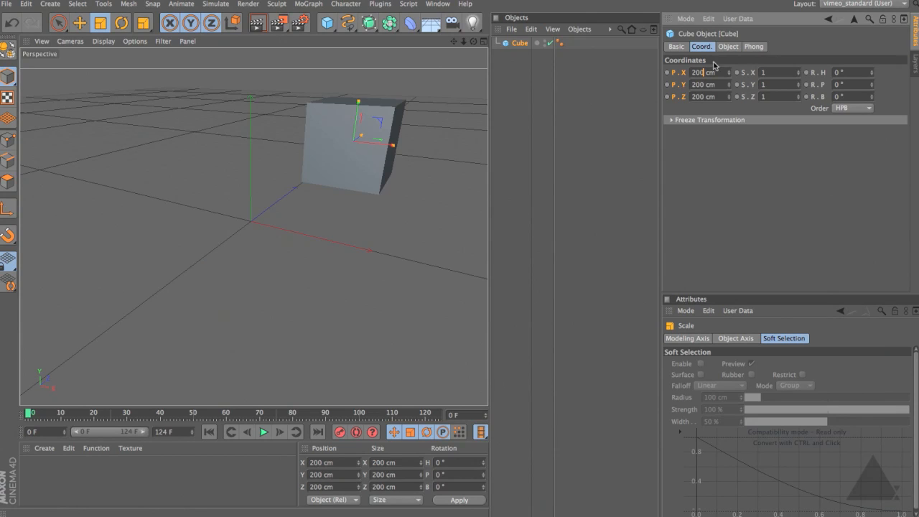
drag(729, 73, 729, 302)
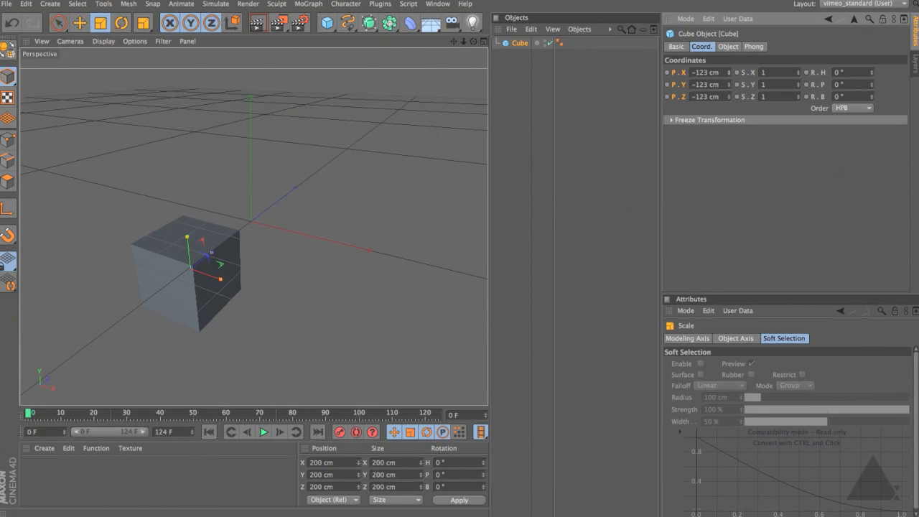
Set the cube's Y position to 50 cm and its Z position to 0 cm individually.
drag(724, 84, 669, 74)
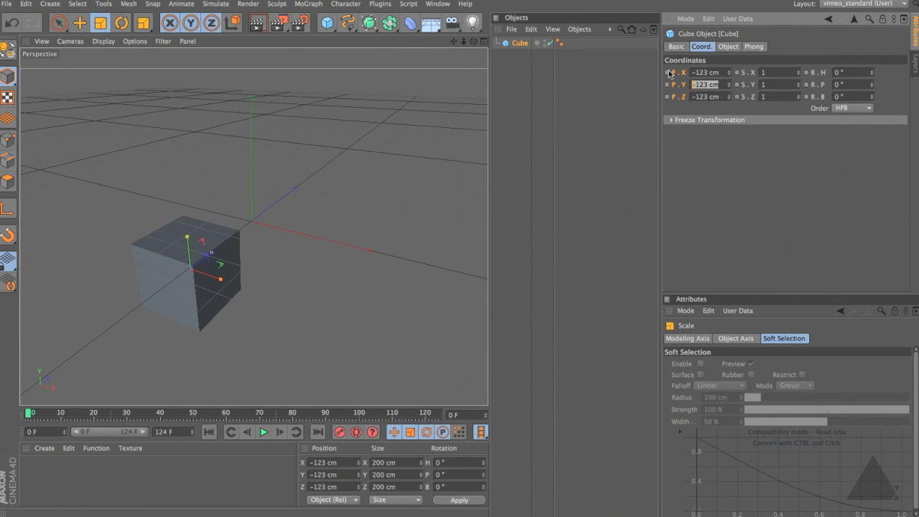
text(50)
key(Tab)
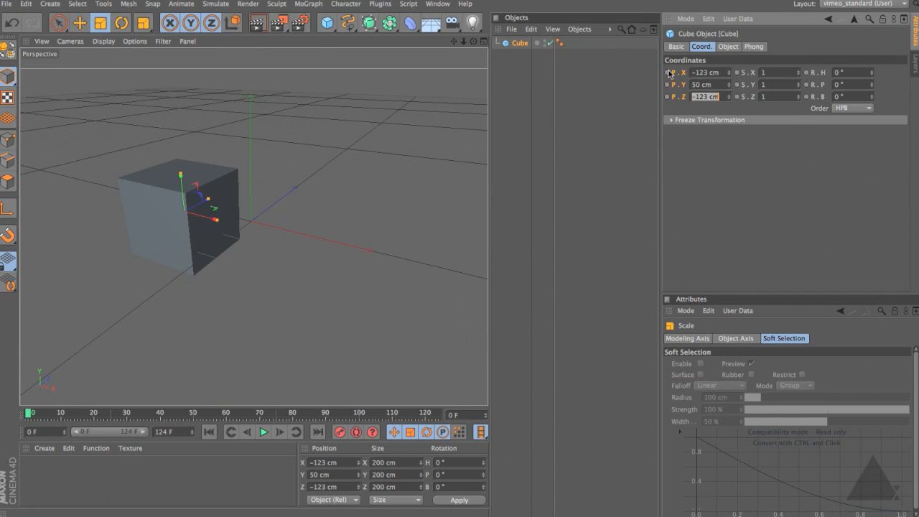
text(0)
key(Return)
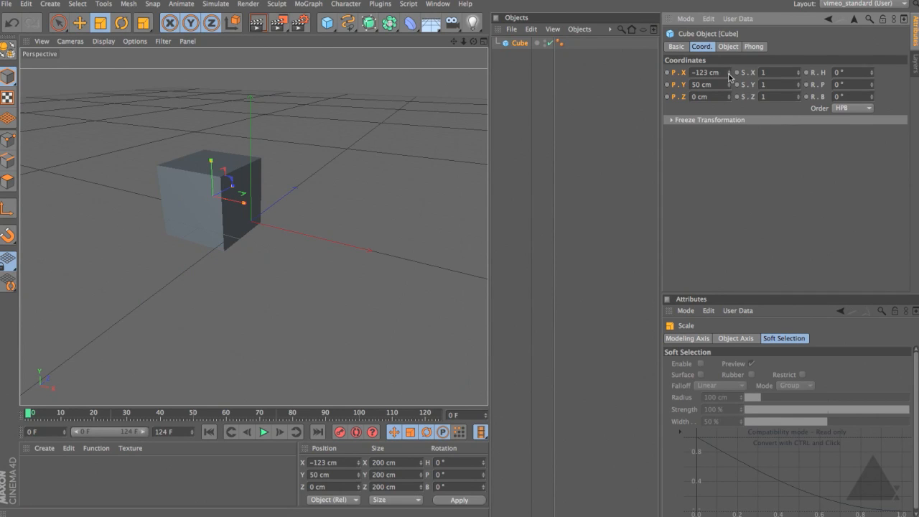
Try lowering the three differing position values together, including to a uniform -302 cm, and undo the position changes.
drag(729, 74, 729, 119)
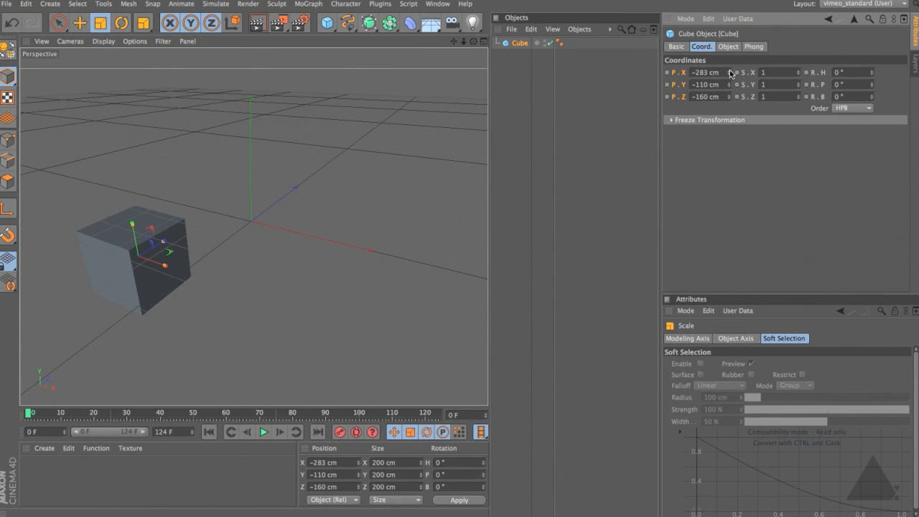
drag(730, 72, 729, 86)
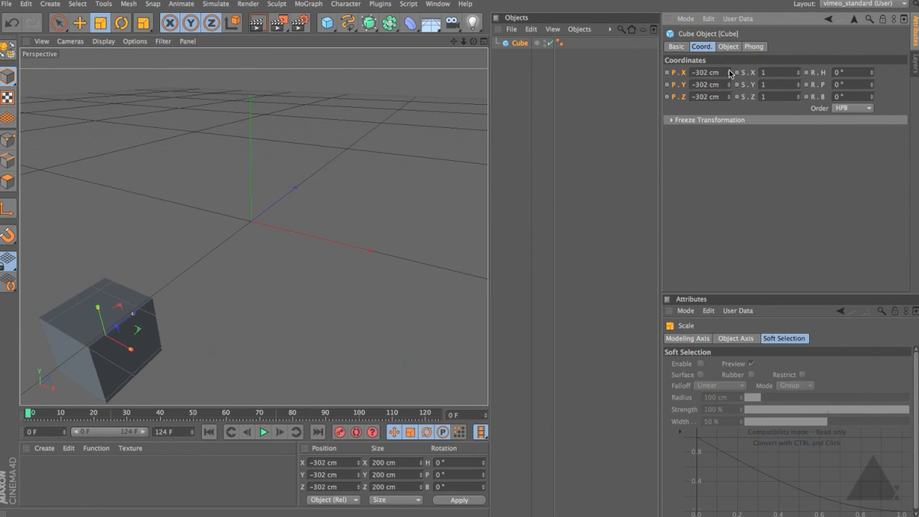
key(super+z)
key(super+z)
key(super+z)
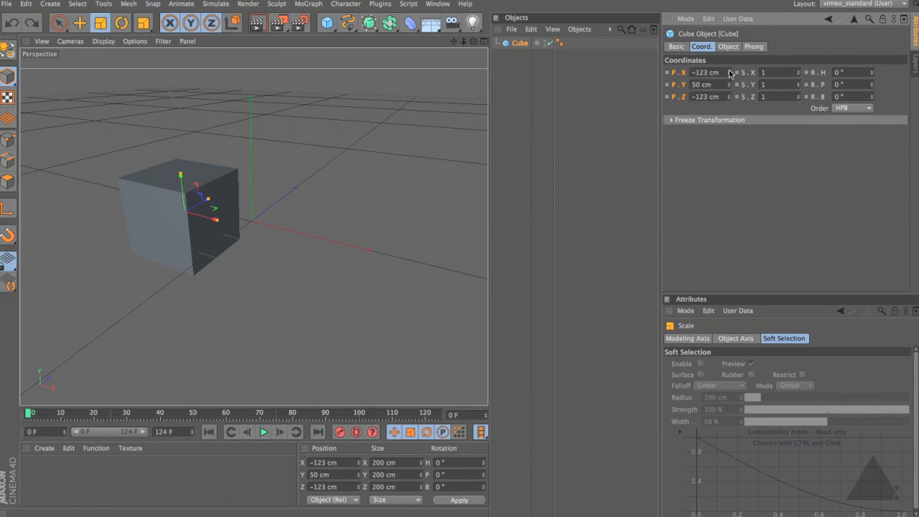
Set the cube's X, Y and Z positions to 0 cm simultaneously.
click(721, 72)
key(Return)
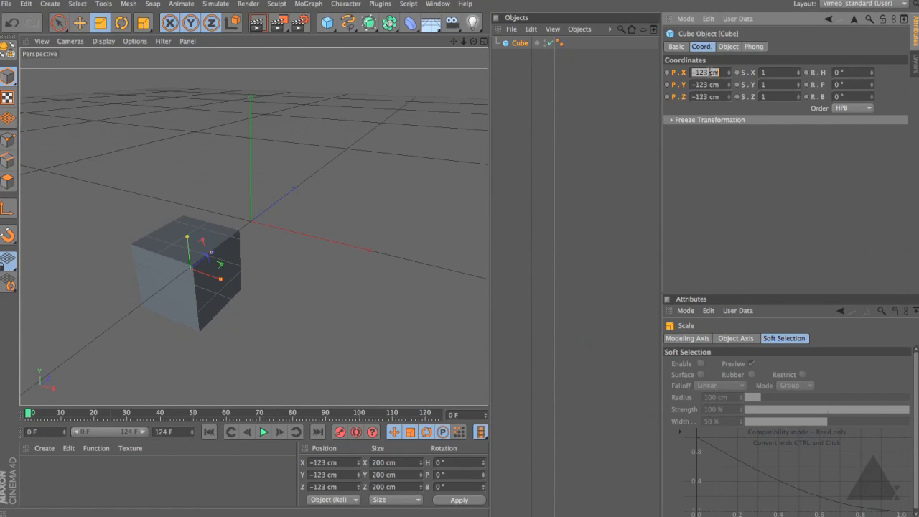
text(0)
key(Return)
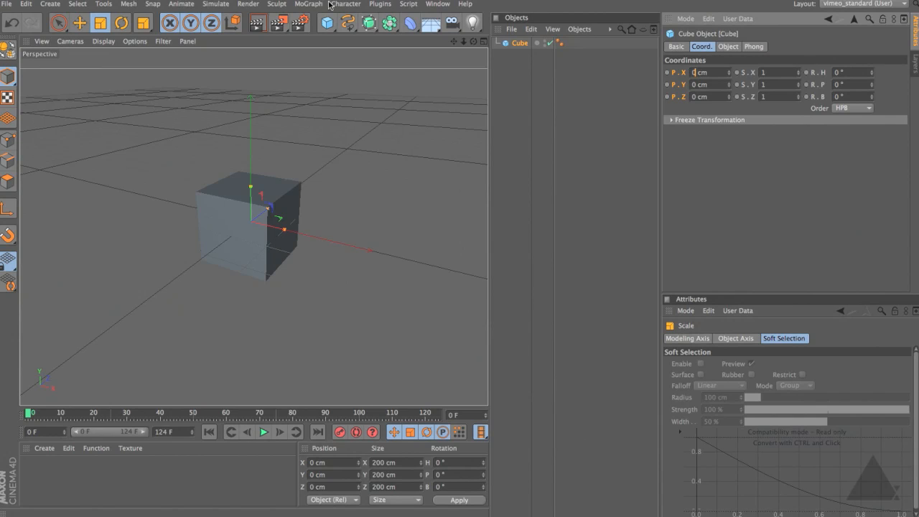
Add ten more cubes to the scene.
click(327, 23)
click(327, 23)
click(327, 23)
click(328, 23)
click(328, 23)
click(327, 23)
click(327, 23)
click(327, 23)
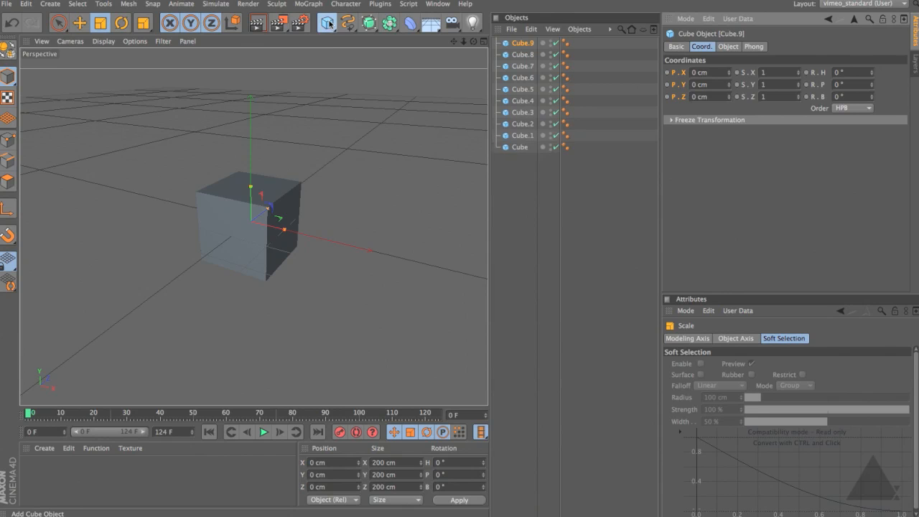
click(327, 23)
click(328, 23)
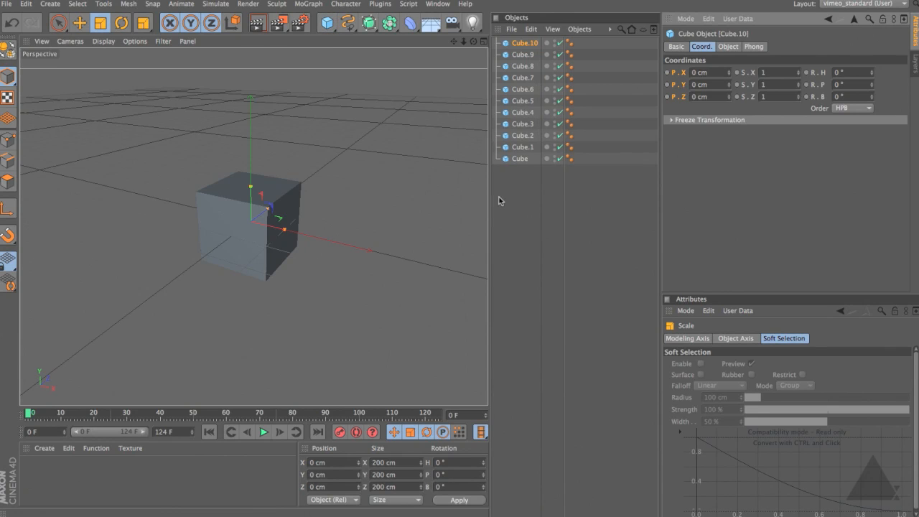
Select all eleven cubes in the Objects manager and check their shared Object, Phong and Coord. properties.
drag(499, 197, 516, 38)
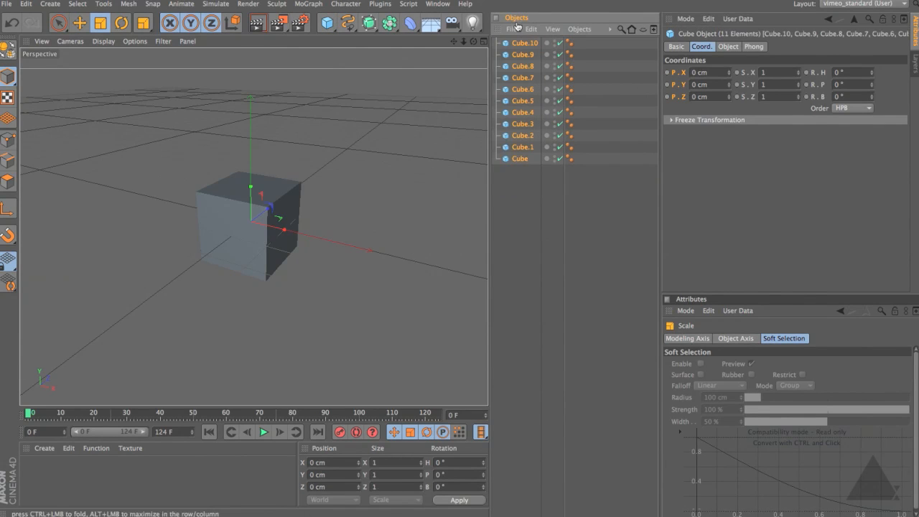
click(730, 46)
click(754, 46)
click(729, 46)
click(708, 46)
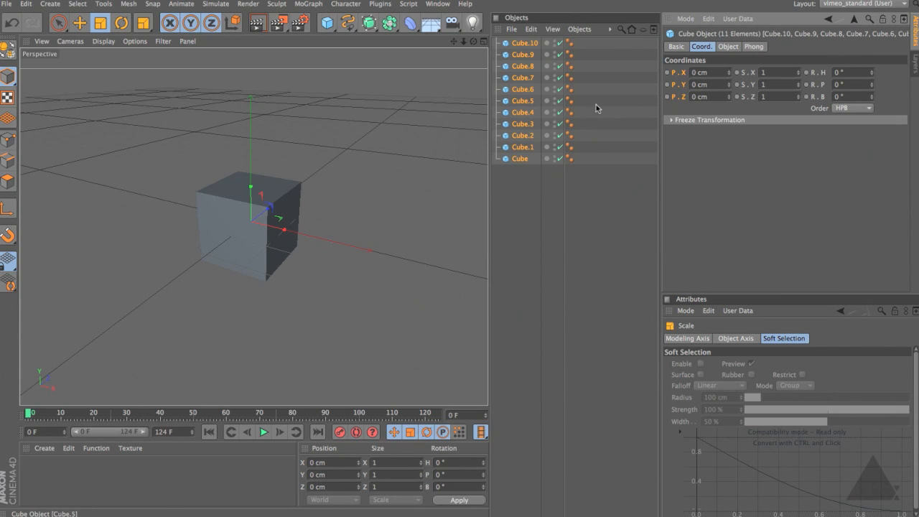
Check the Attribute Manager Selection Limit in the Interface preferences, and close the preferences.
click(26, 3)
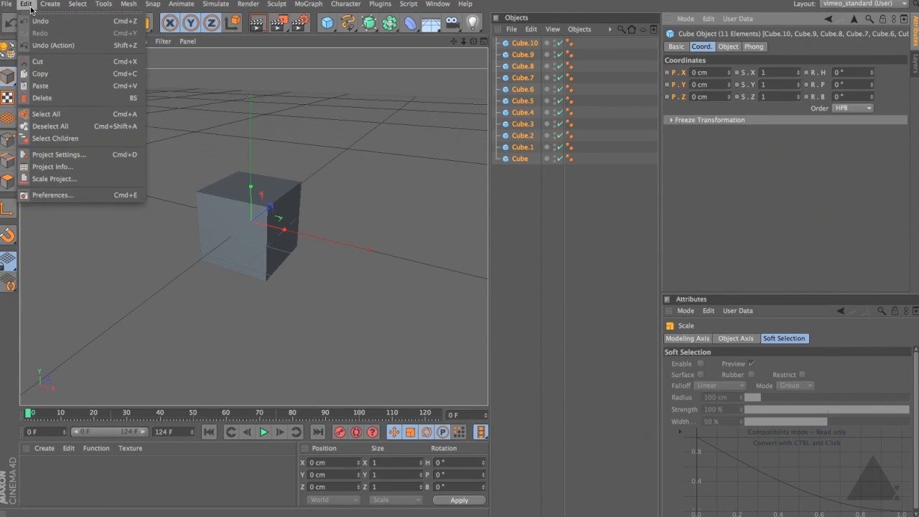
click(54, 196)
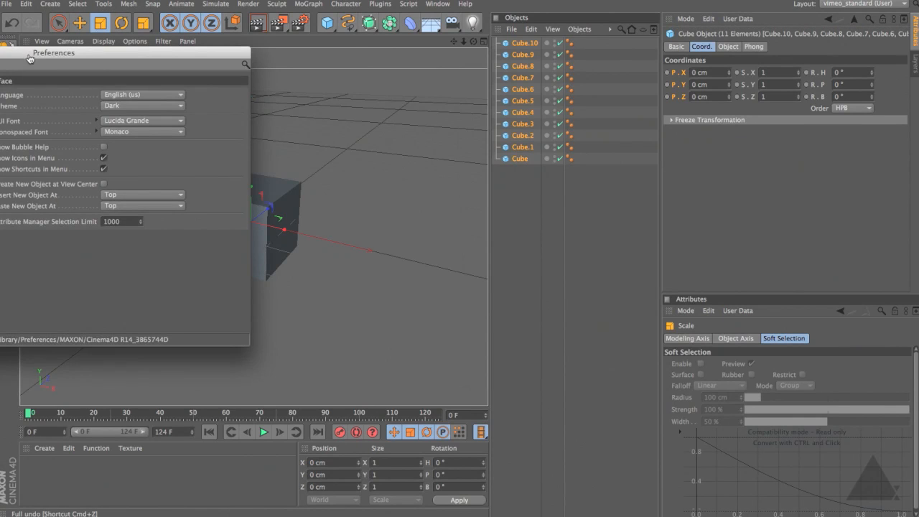
drag(30, 57, 468, 80)
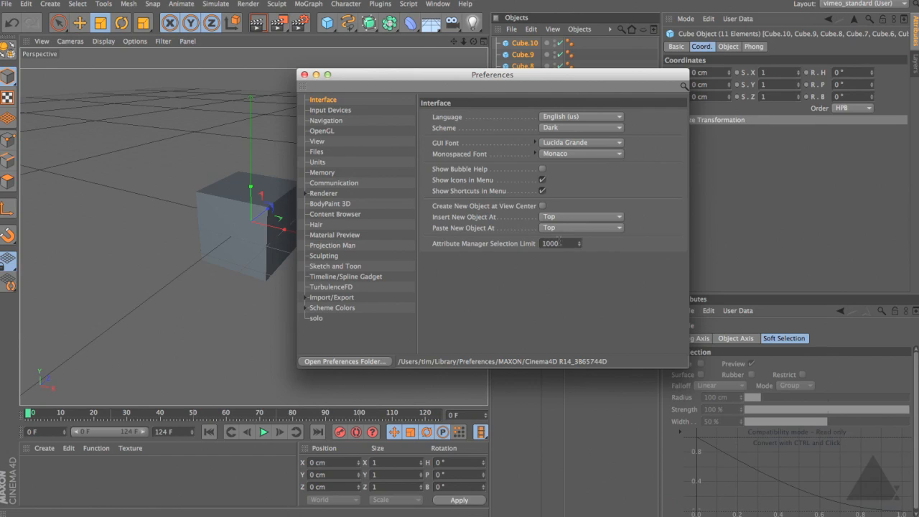
drag(560, 243, 535, 247)
click(571, 246)
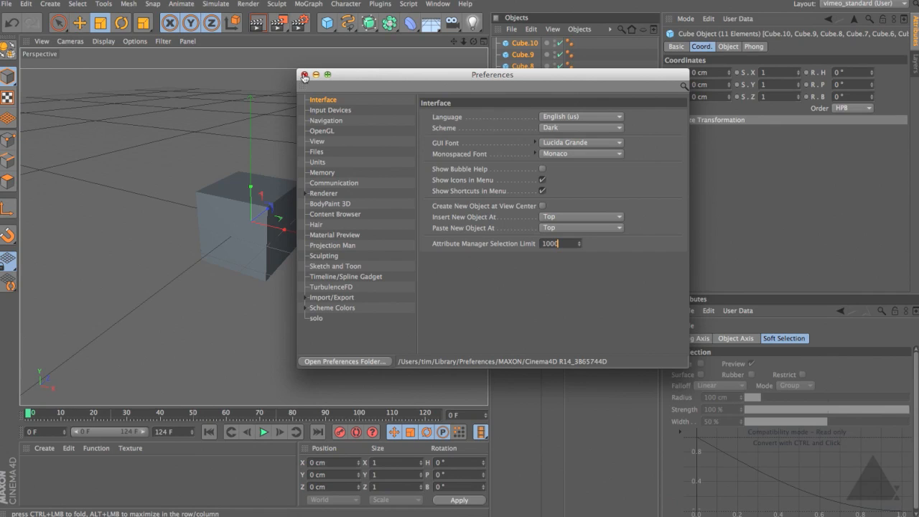
click(304, 75)
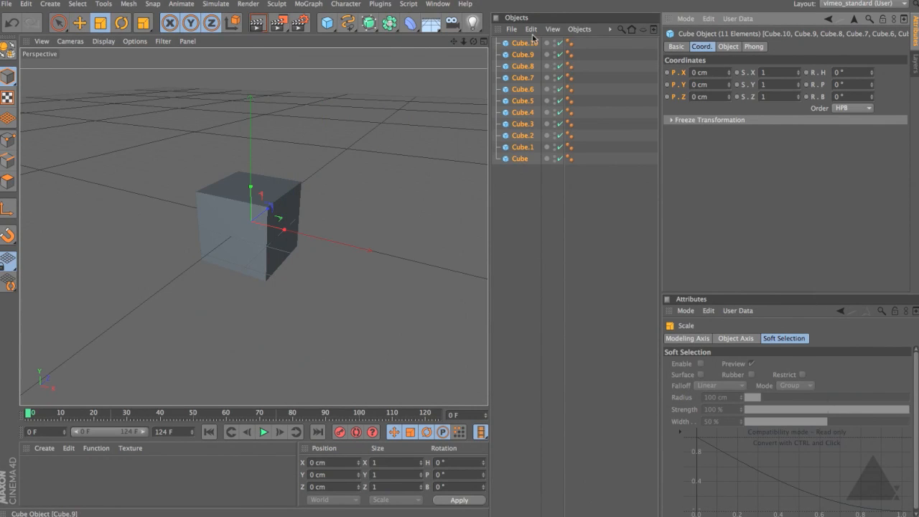
Try changing the position value of all eleven selected cubes together, and undo the change.
drag(729, 73, 642, 68)
key(super+z)
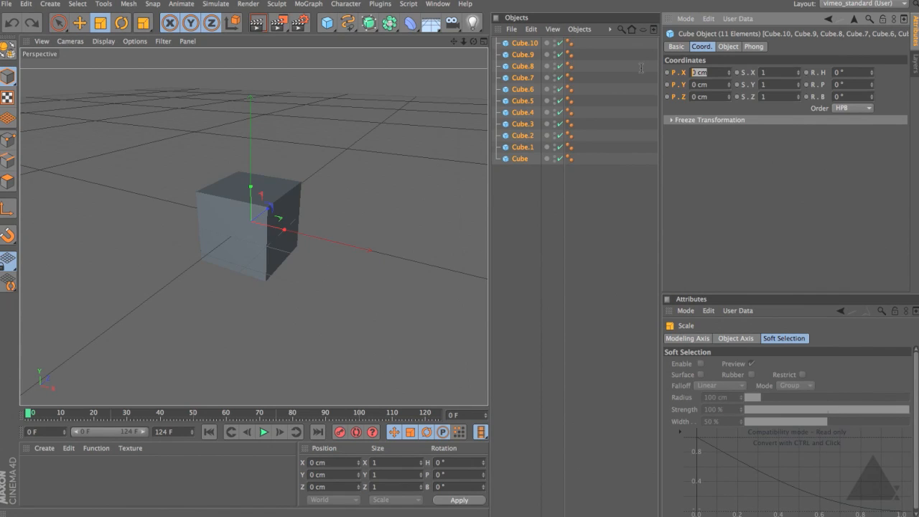
Set the X position of all eleven selected cubes with the formula rnd(500).
text(rnd(500)
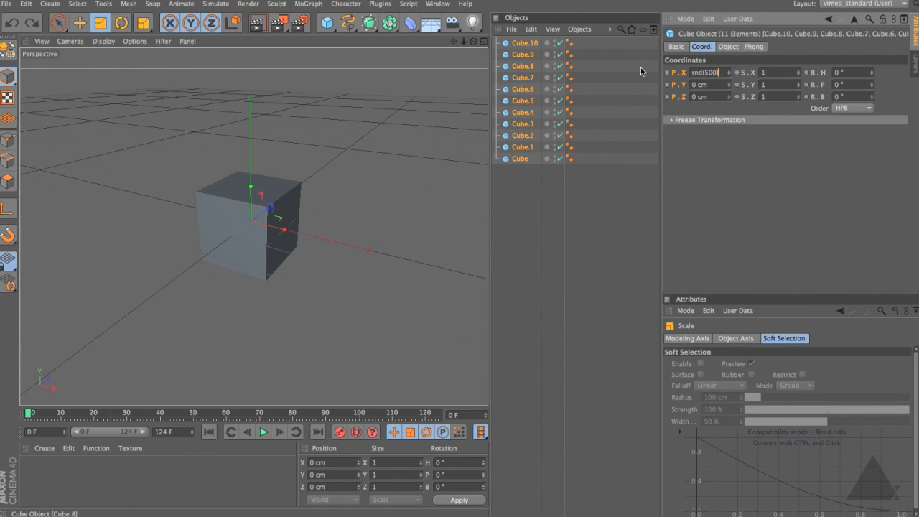
text())
key(Return)
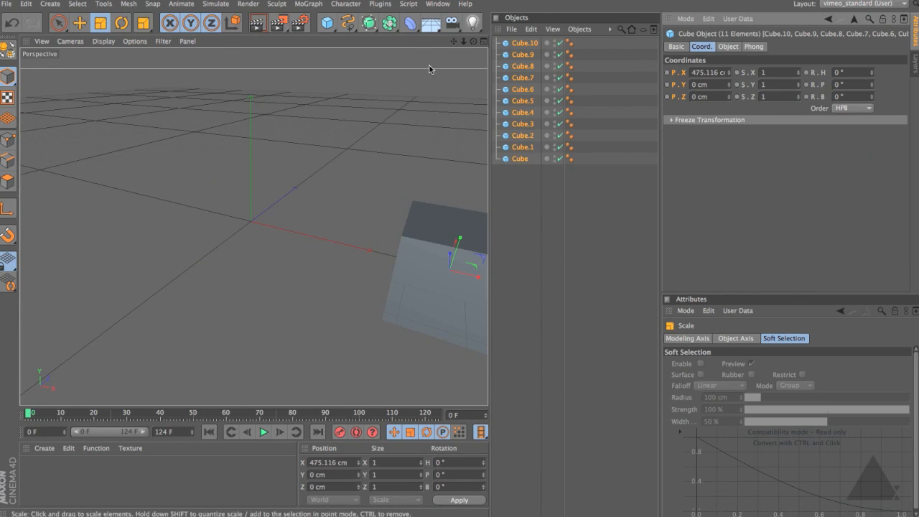
drag(466, 41, 402, 43)
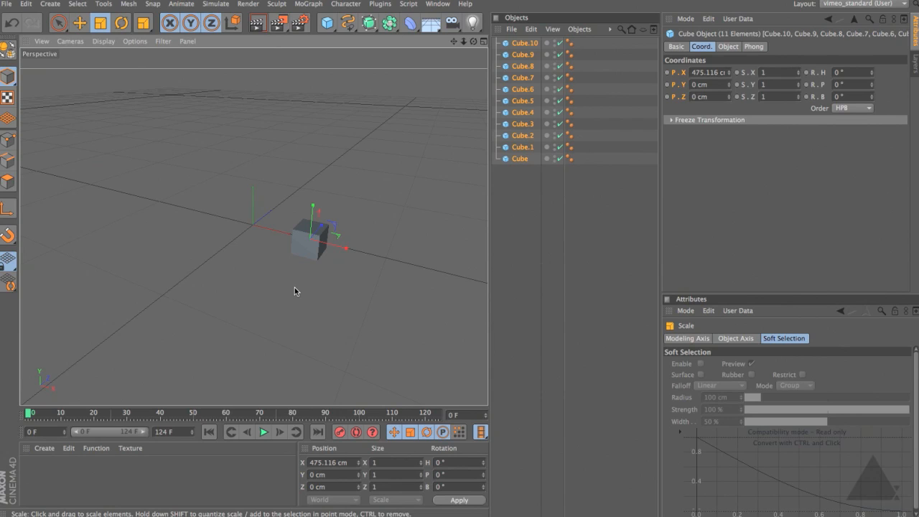
Offset the X position of all eleven cubes individually with the relative formula x+rnd(500).
click(701, 72)
text(x)
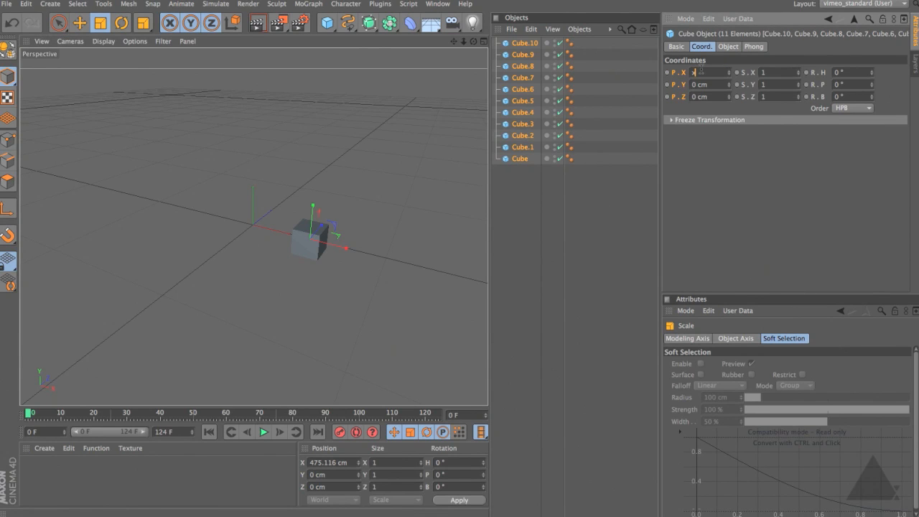
text(+)
text(id(500))
key(Return)
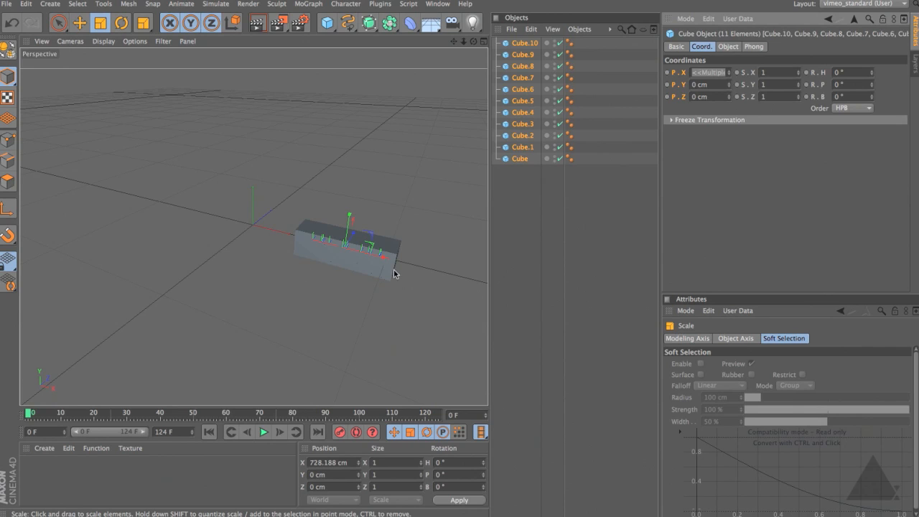
Spread the eleven cubes farther apart along X with the relative formula x+rnd(2500).
click(712, 73)
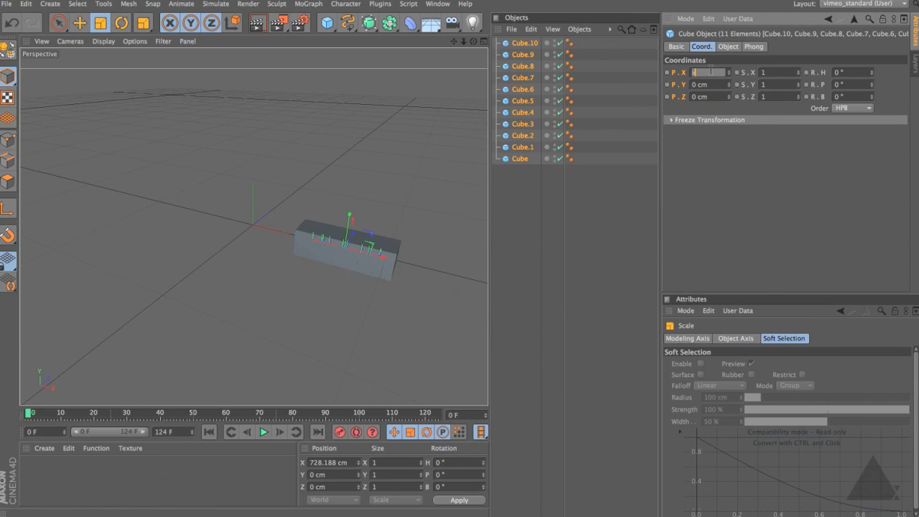
text(x+)
text(rnd(2,500))
key(Return)
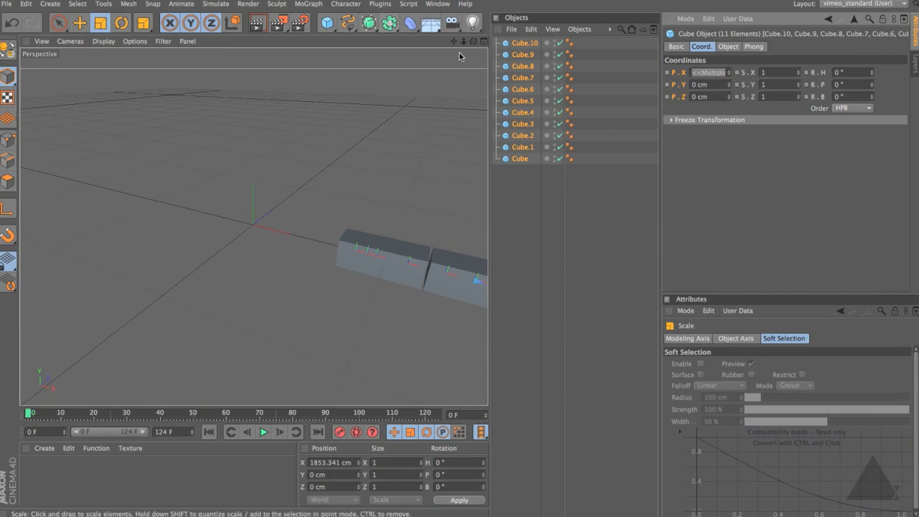
drag(464, 41, 431, 44)
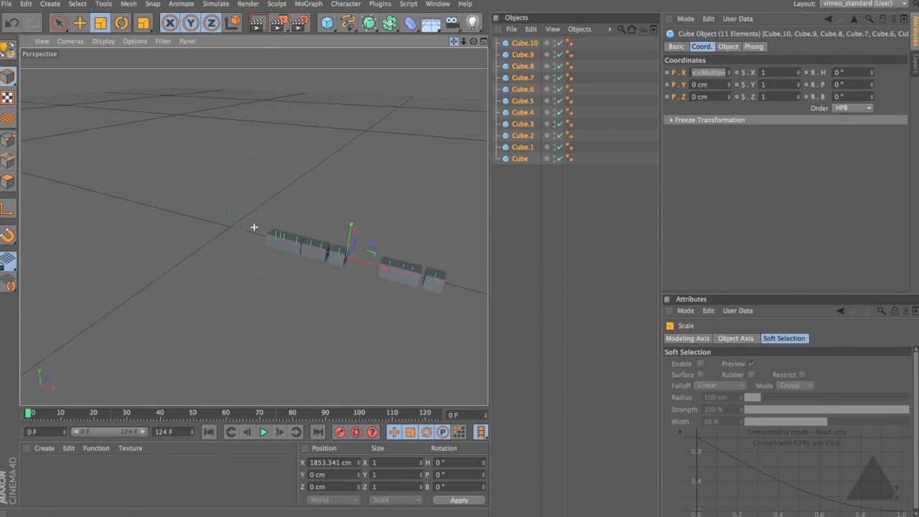
Go through the cubes one by one from Cube.10 to Cube and check each one's X position.
click(527, 44)
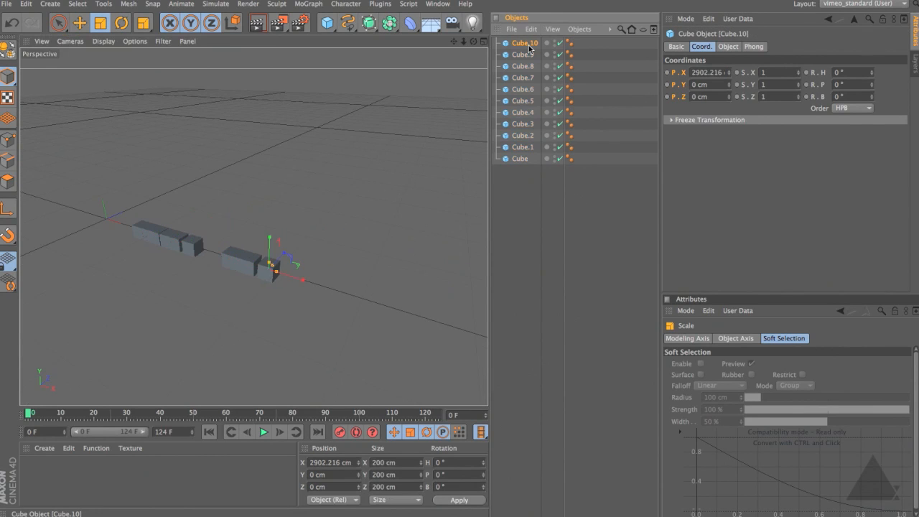
key(Down)
key(Down)
key(Down)
key(Down)
key(Down)
key(Down)
key(Down)
key(Down)
key(Down)
key(Down)
Select all eleven cubes, scatter them in Z with the formula x+rnd(1000), and inspect their distribution from above.
drag(516, 208, 539, 29)
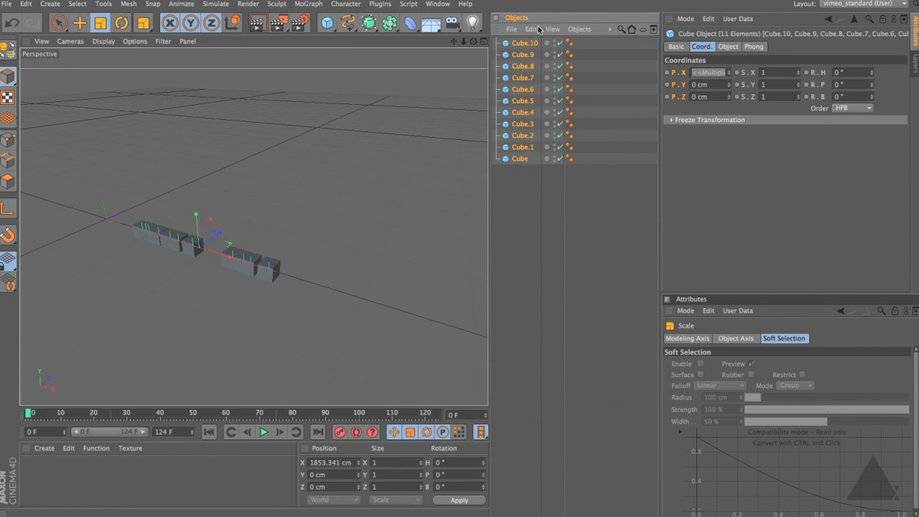
click(716, 97)
text(x)
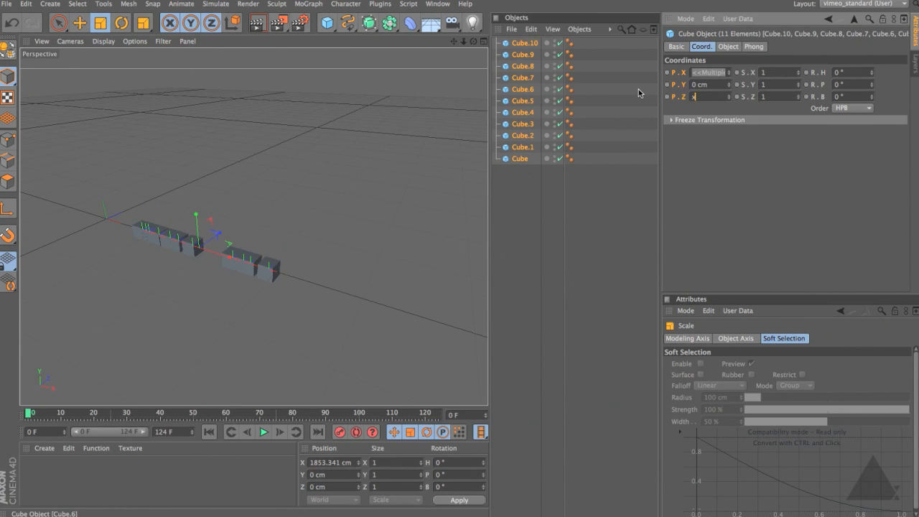
text(+md(1000))
key(Return)
mouse_move(473, 42)
mouse_down()
mouse_move(405, 108)
mouse_move(280, 71)
mouse_move(473, 44)
mouse_up()
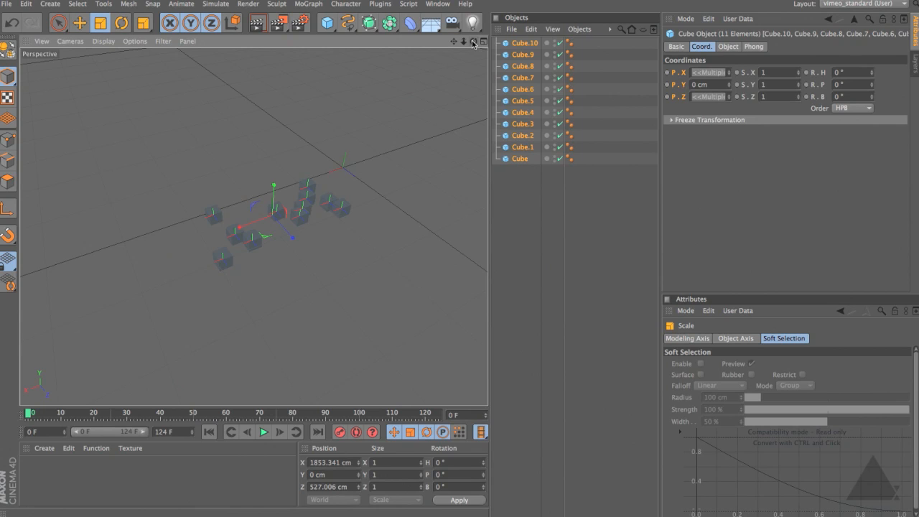
drag(473, 44, 423, 86)
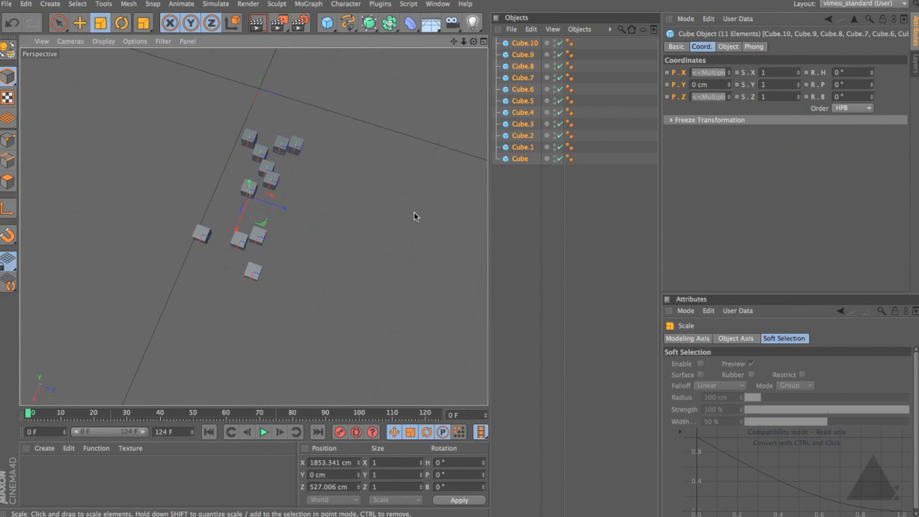
Shift all eleven cubes together along Z with the relative formula x+500.
click(709, 96)
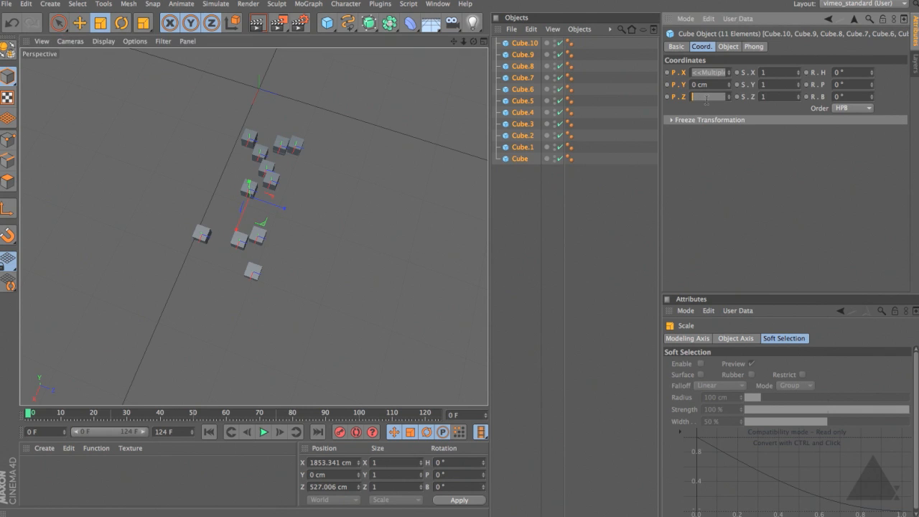
text(x+500)
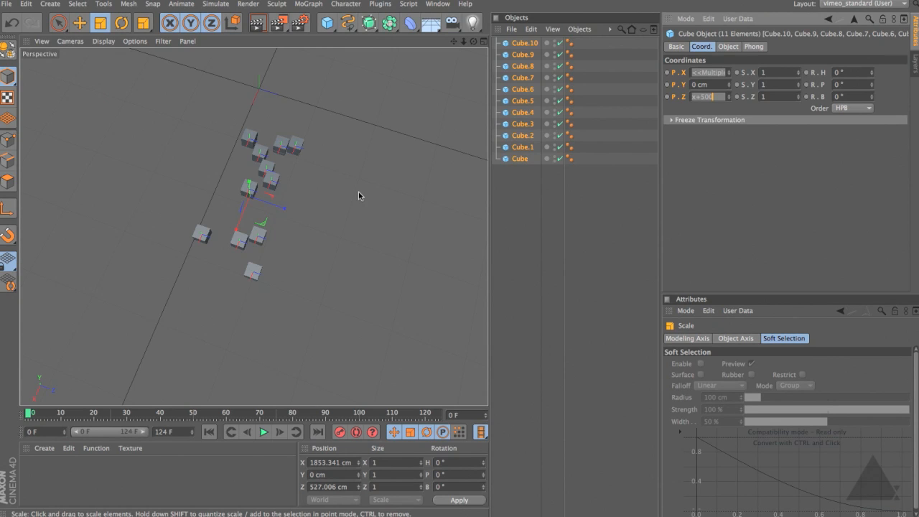
key(Return)
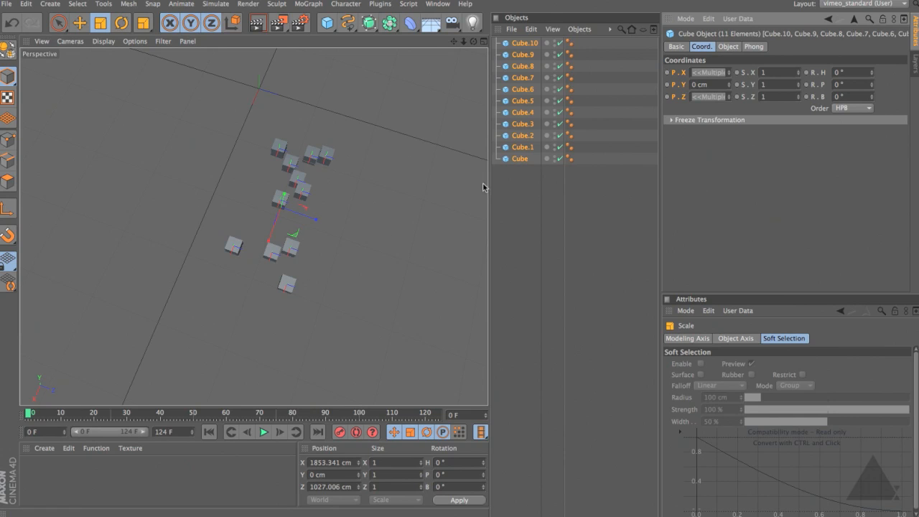
Delete all eleven cubes and add four lights to the scene.
drag(507, 192, 533, 29)
key(Delete)
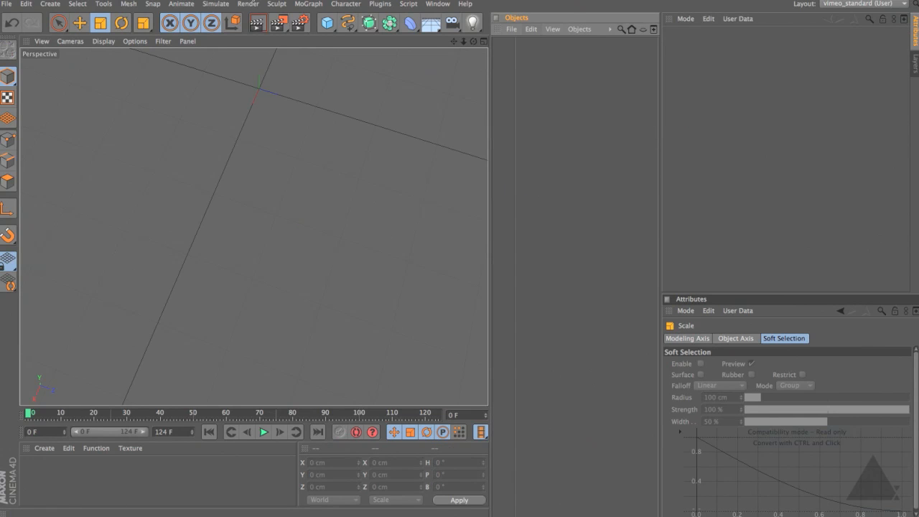
drag(327, 24, 459, 23)
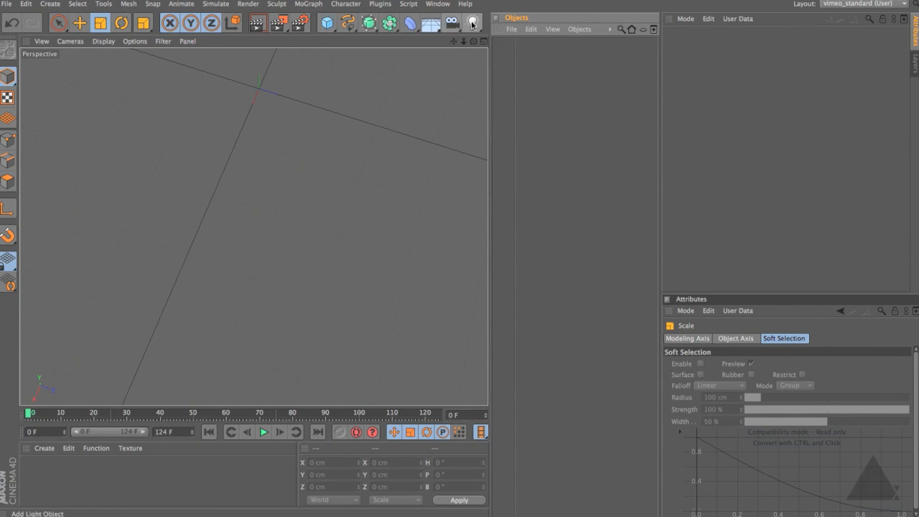
click(473, 23)
click(470, 24)
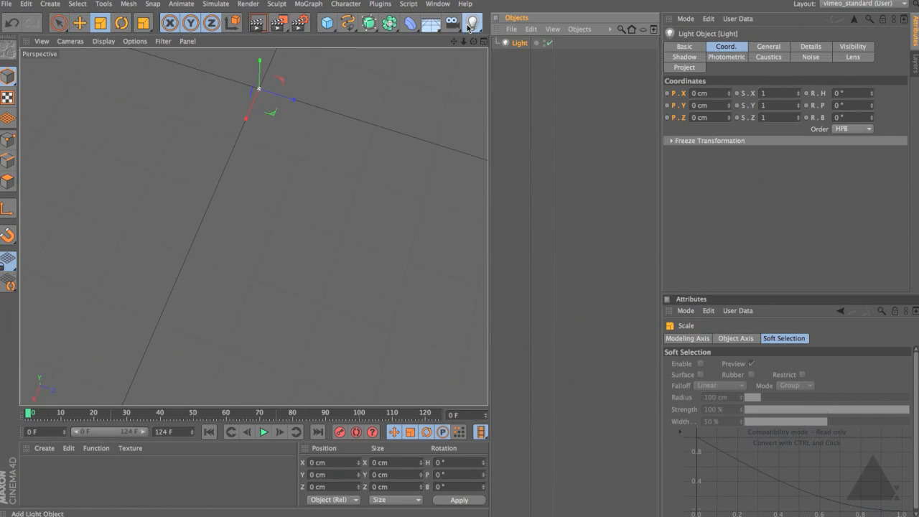
click(470, 25)
click(470, 25)
Move each of the four lights freely to its own separate position in the perspective view.
click(521, 80)
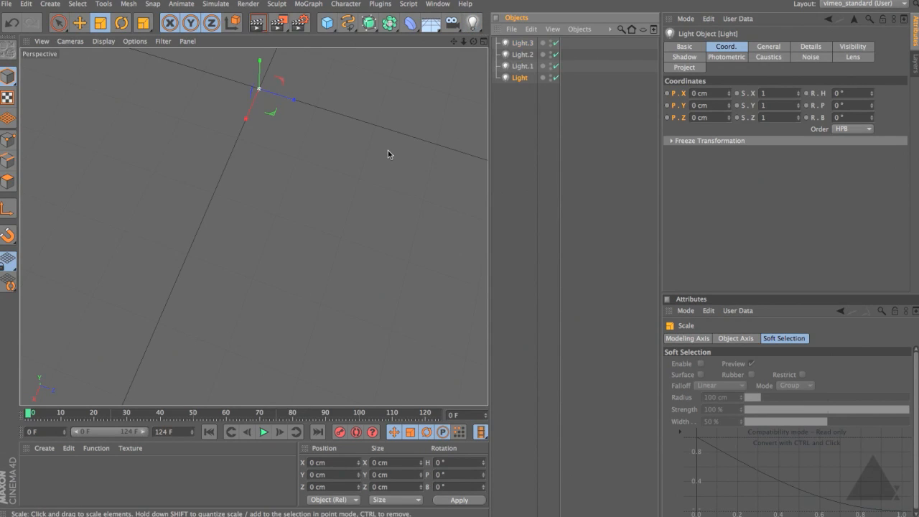
key(e)
drag(321, 171, 383, 219)
click(522, 66)
drag(306, 170, 274, 243)
drag(360, 179, 357, 286)
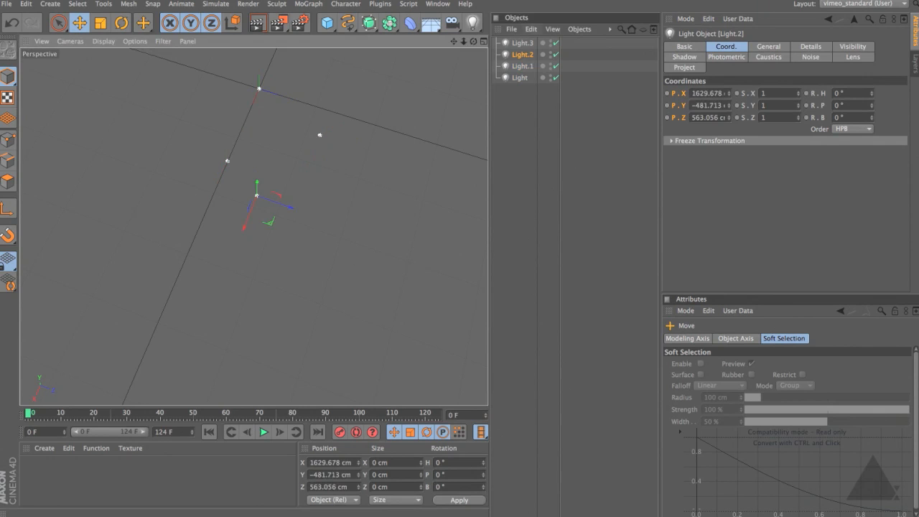
click(530, 45)
drag(388, 156, 283, 199)
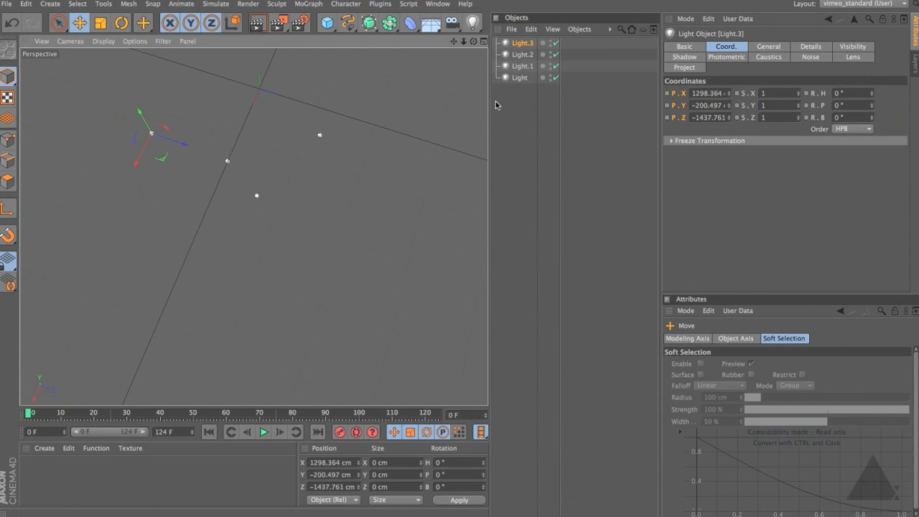
Set the General intensity to 42% for Light.3, 76% for Light.2, 8% for Light.1 and 365% for Light.
click(768, 46)
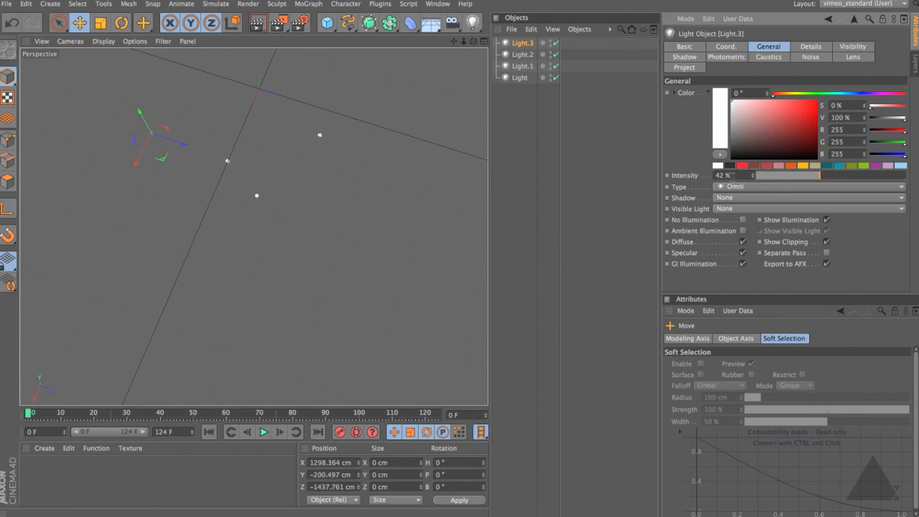
click(524, 55)
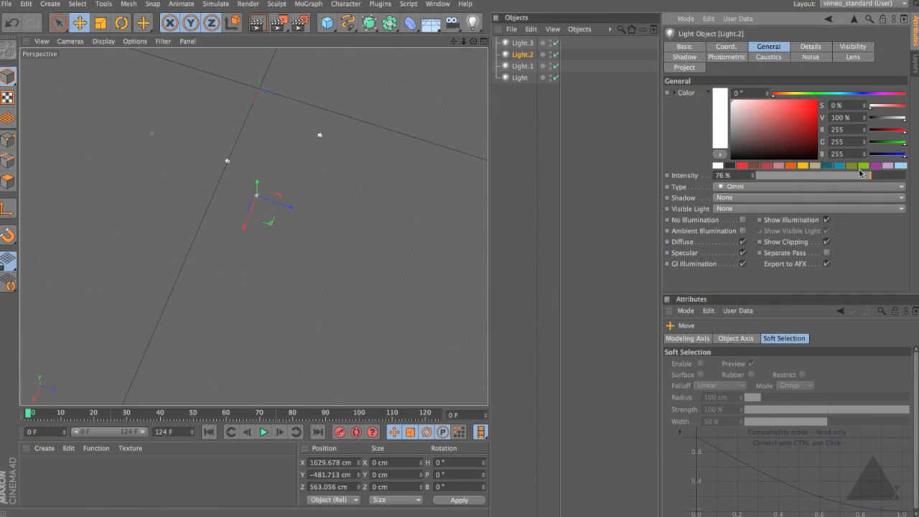
click(522, 66)
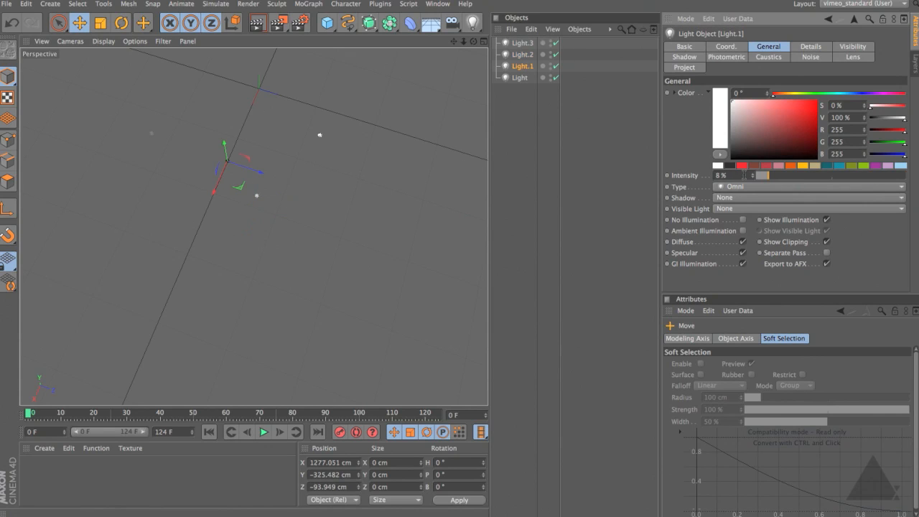
click(519, 78)
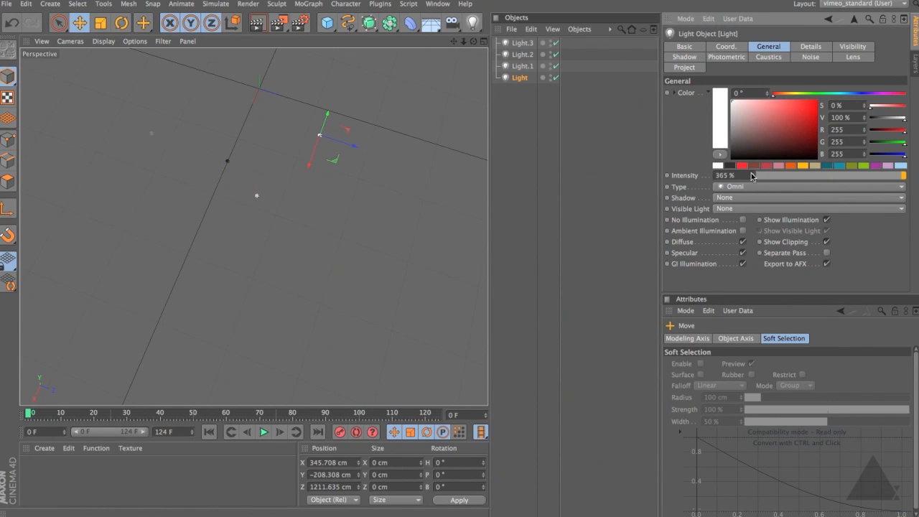
Double the intensity of all four lights together with the formula x*2, and check the resulting intensity of the first light.
click(530, 148)
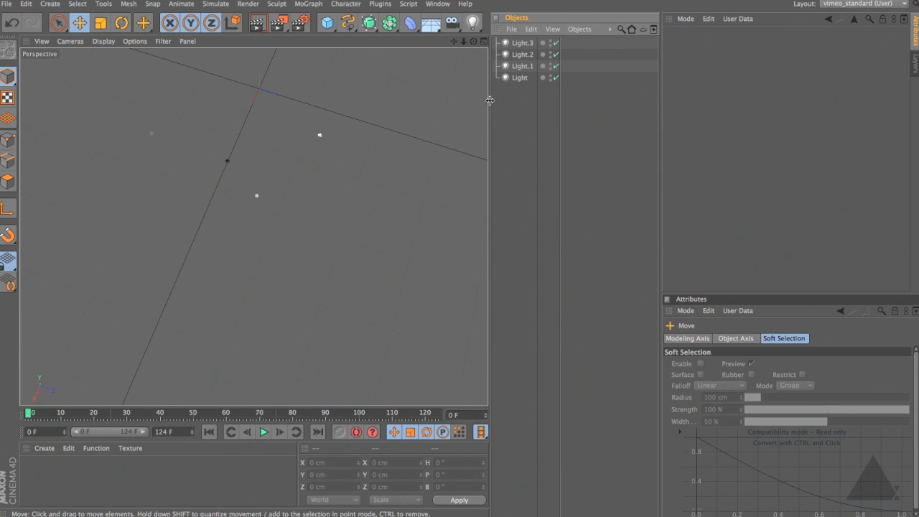
drag(515, 102, 534, 26)
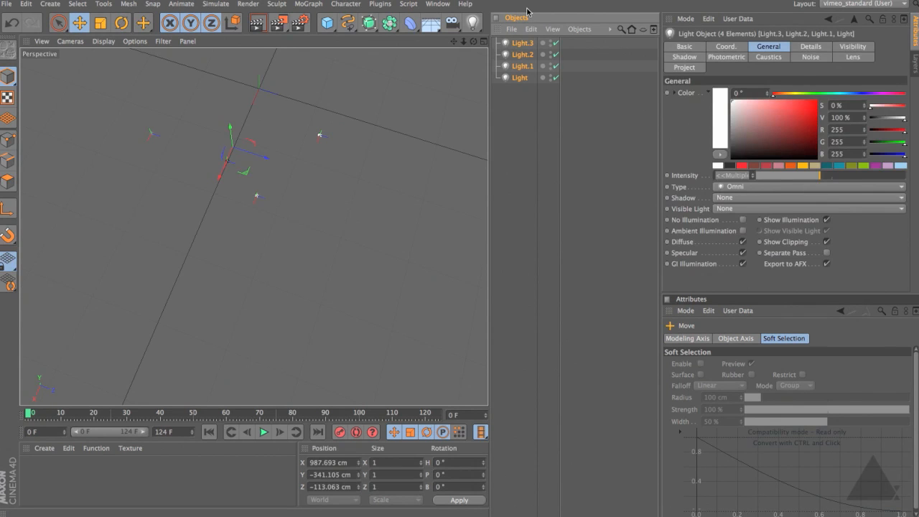
click(731, 175)
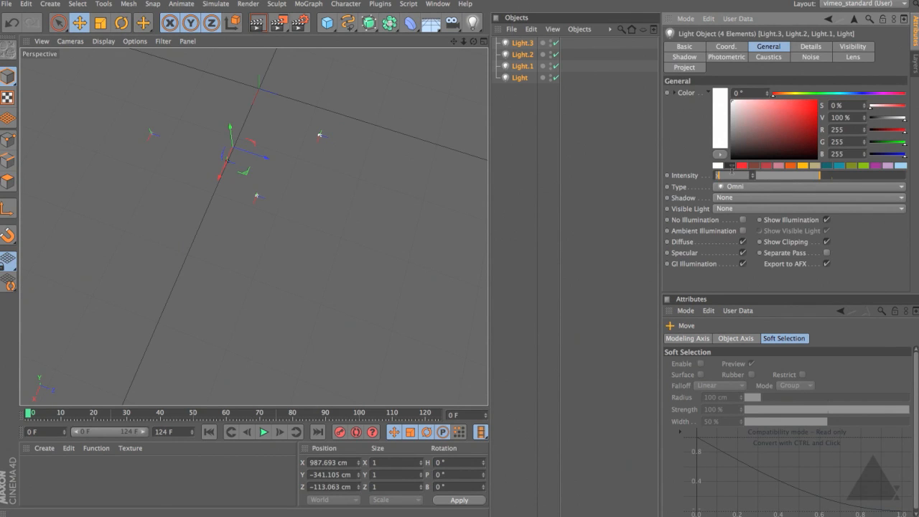
text(x*2)
key(Return)
click(510, 137)
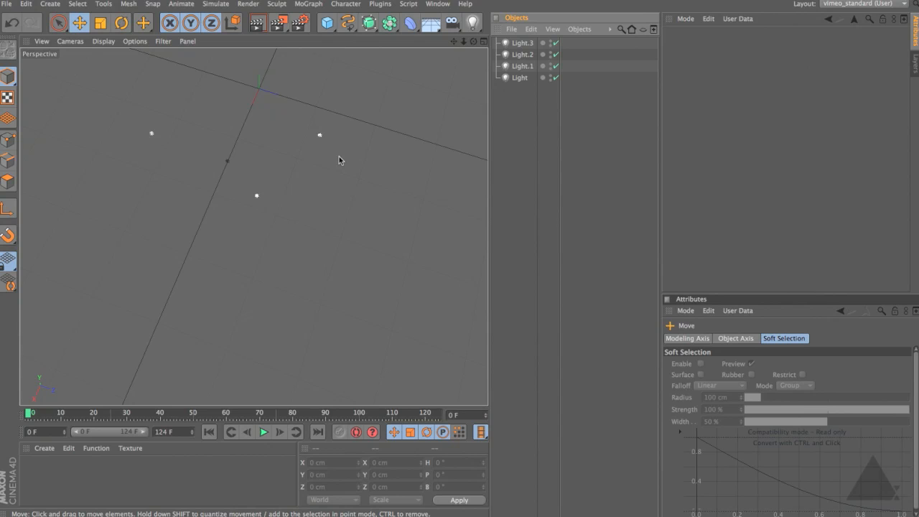
click(524, 78)
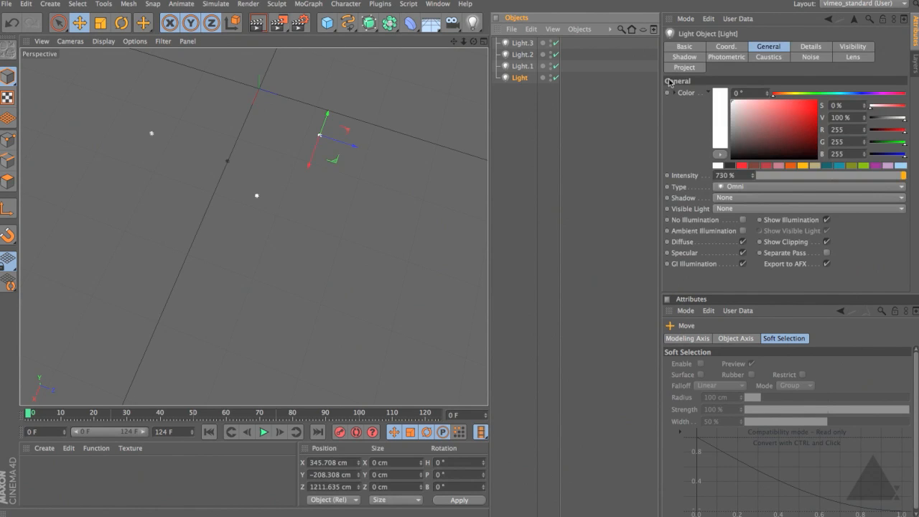
Open the help manual and expand its Reference, Tutorials, What's new, and Copyrights and Credits sections.
click(466, 5)
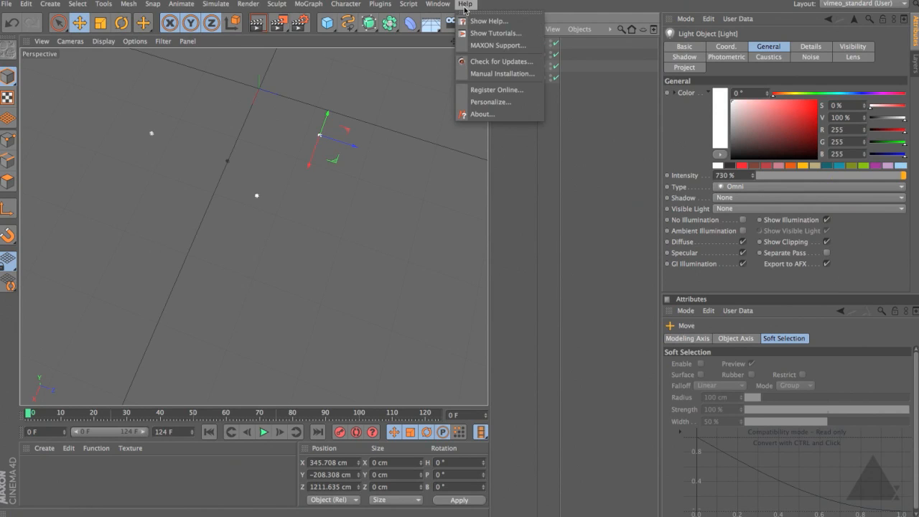
click(478, 20)
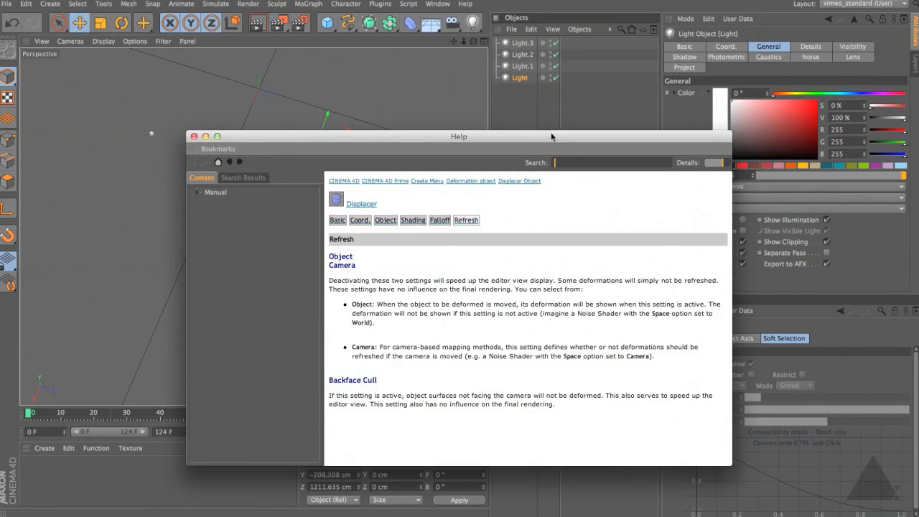
click(197, 192)
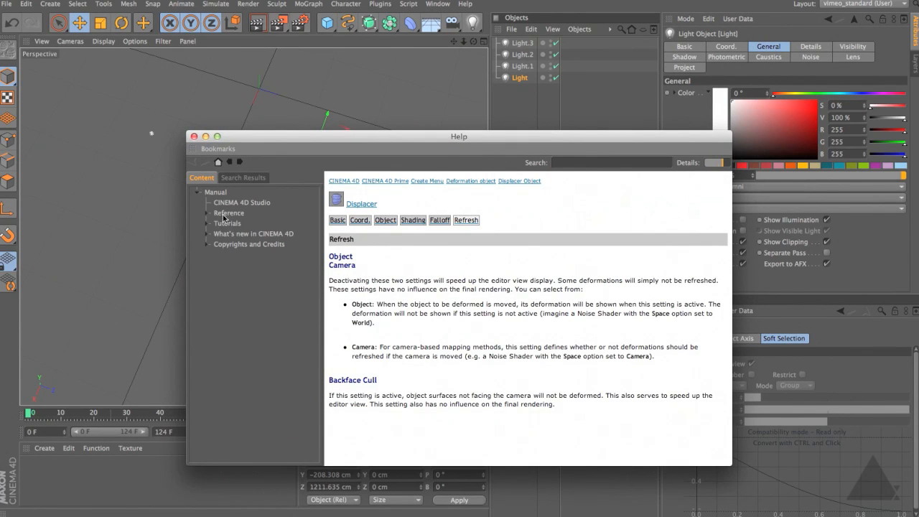
click(224, 213)
click(206, 214)
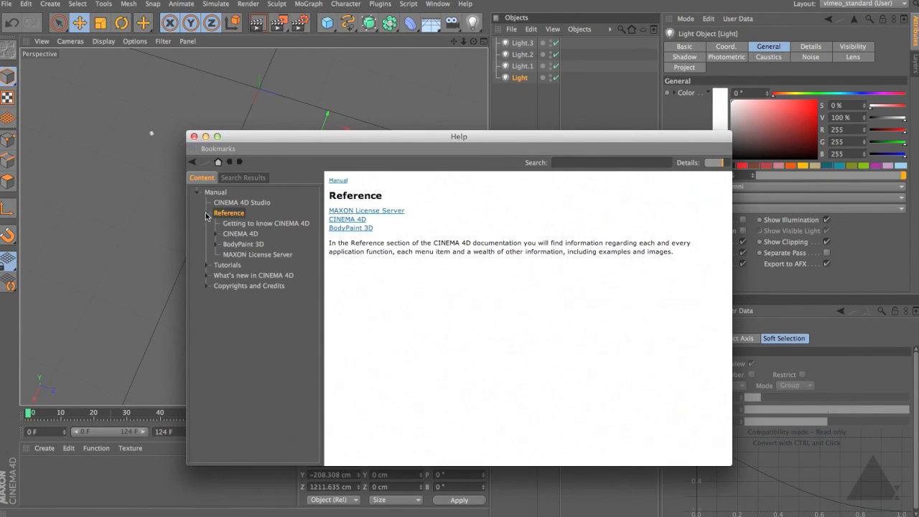
click(206, 286)
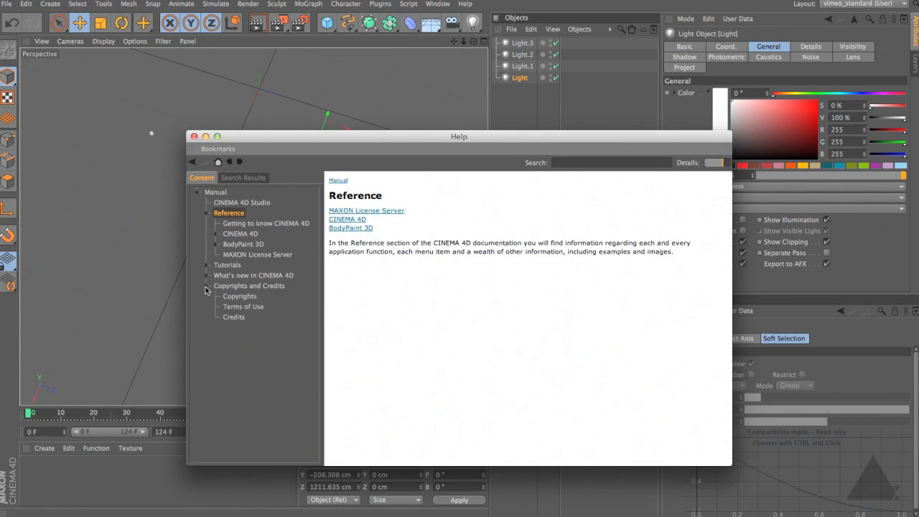
click(207, 276)
click(208, 267)
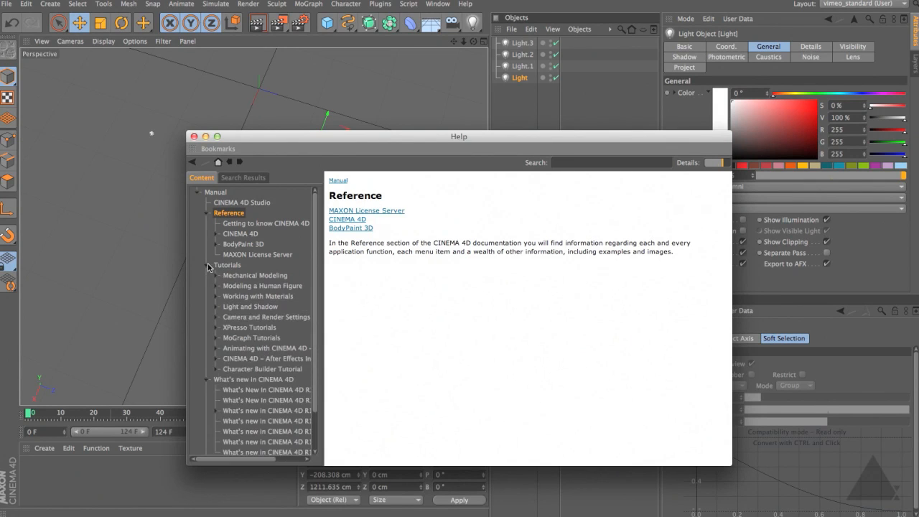
Find and open the Formula page in the Appendix of the manual's CINEMA 4D Prime reference.
click(215, 235)
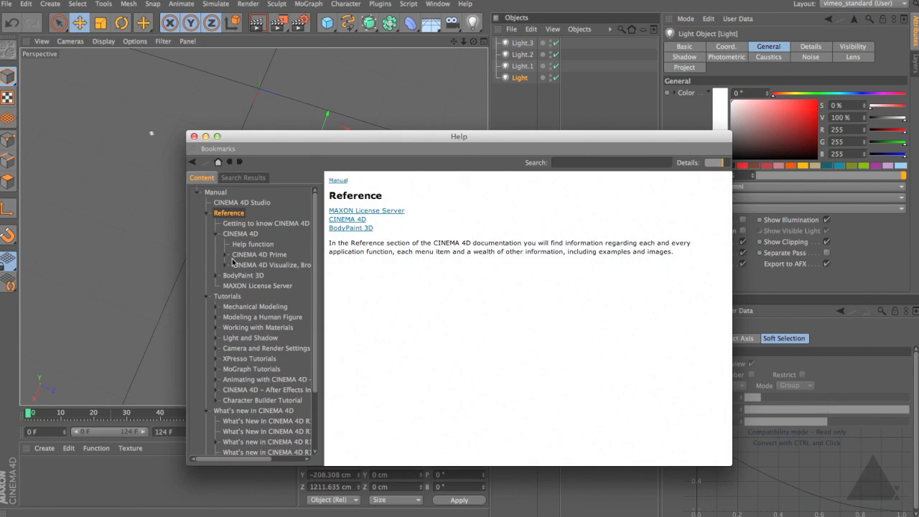
click(226, 256)
drag(313, 283, 329, 357)
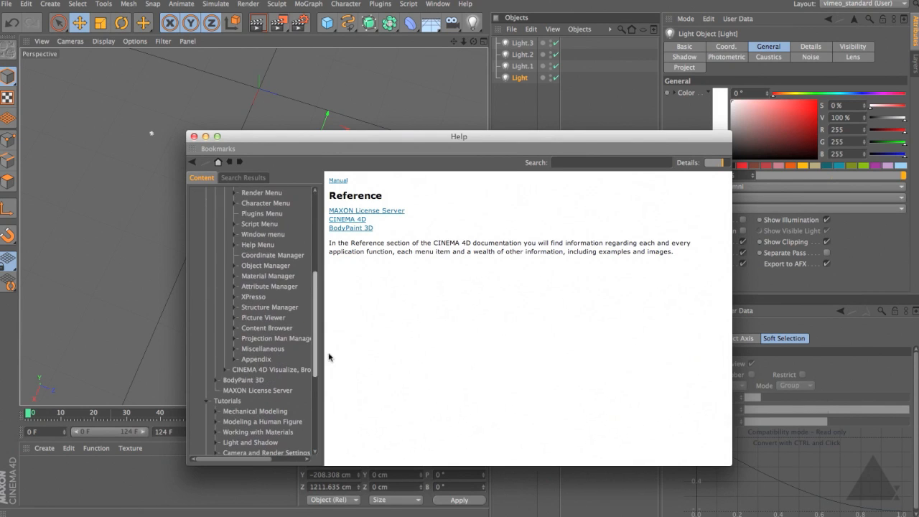
click(267, 359)
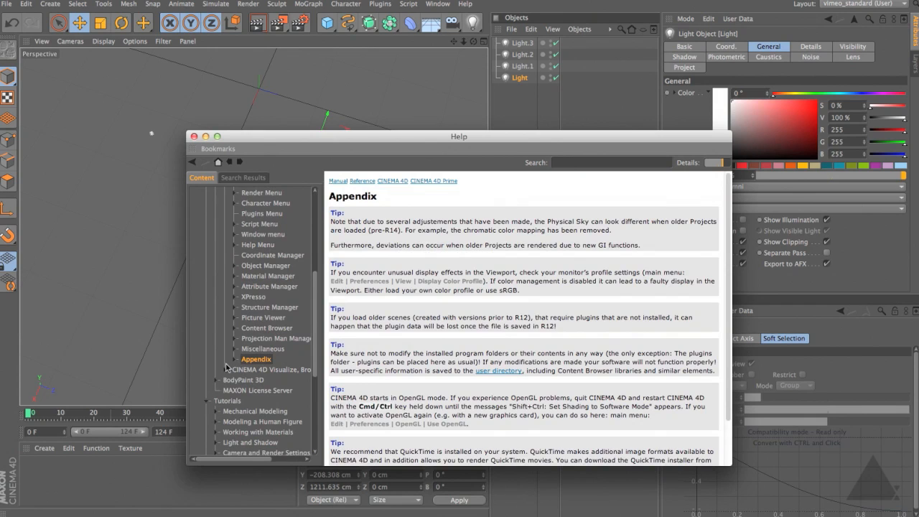
click(234, 360)
click(261, 371)
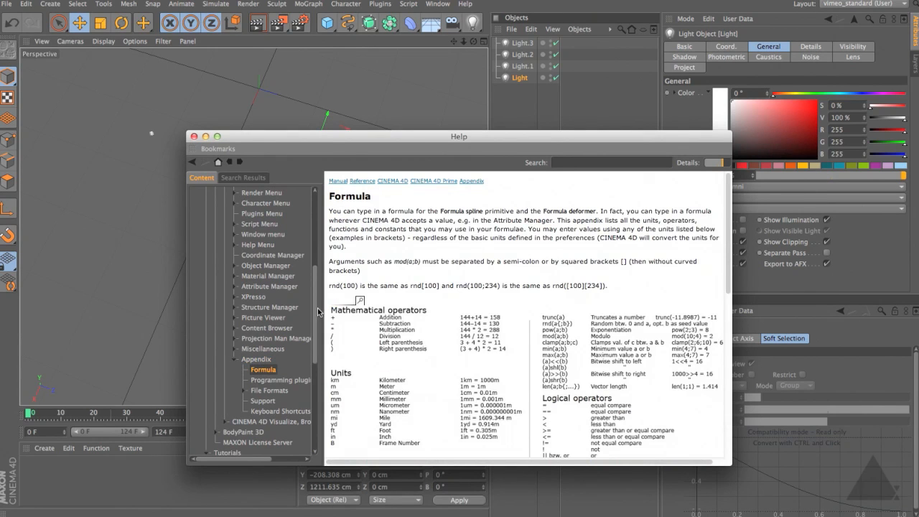
Enlarge the help window to read the Formula page's operators, units and functions, and close it.
drag(643, 146, 557, 31)
drag(644, 350, 839, 512)
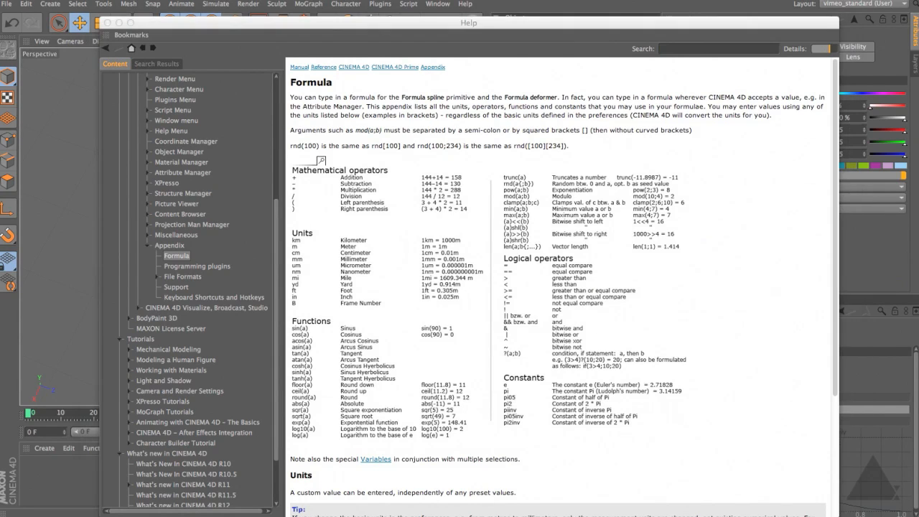
click(107, 23)
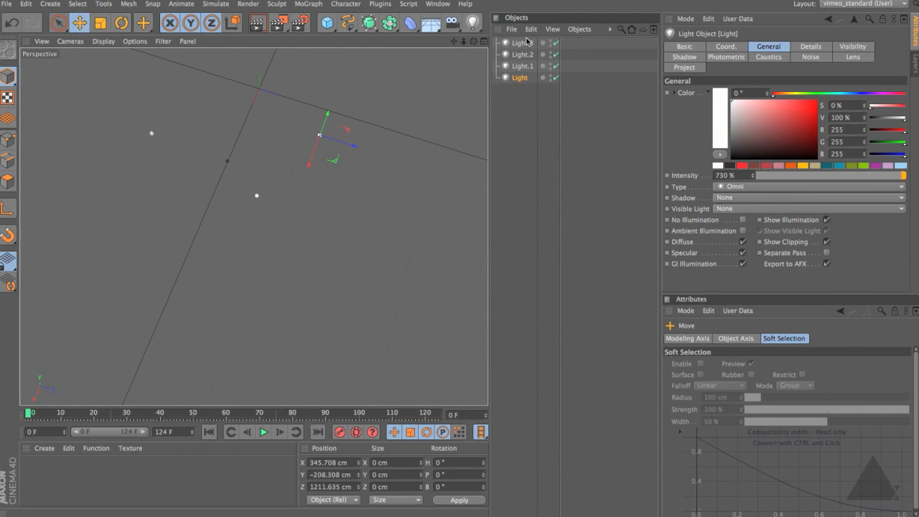
Reset the General intensity of the light named Light to its default value.
click(520, 78)
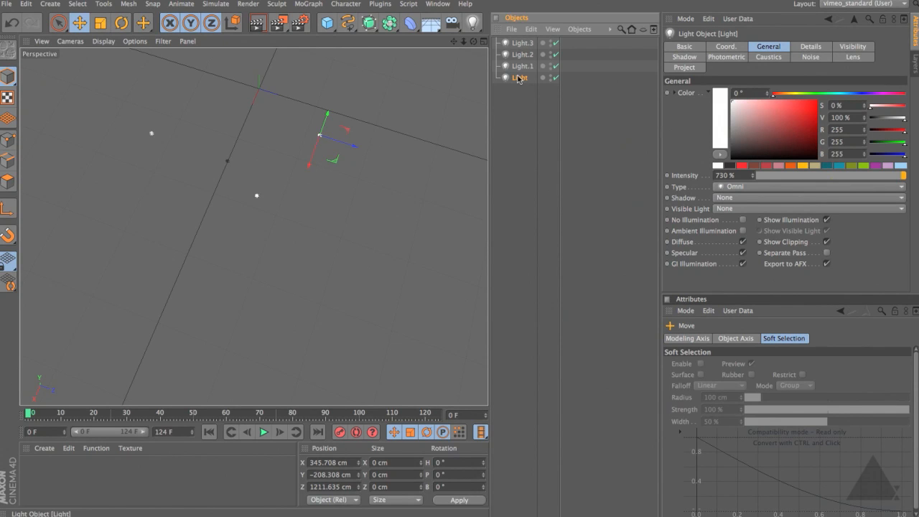
right_click(753, 177)
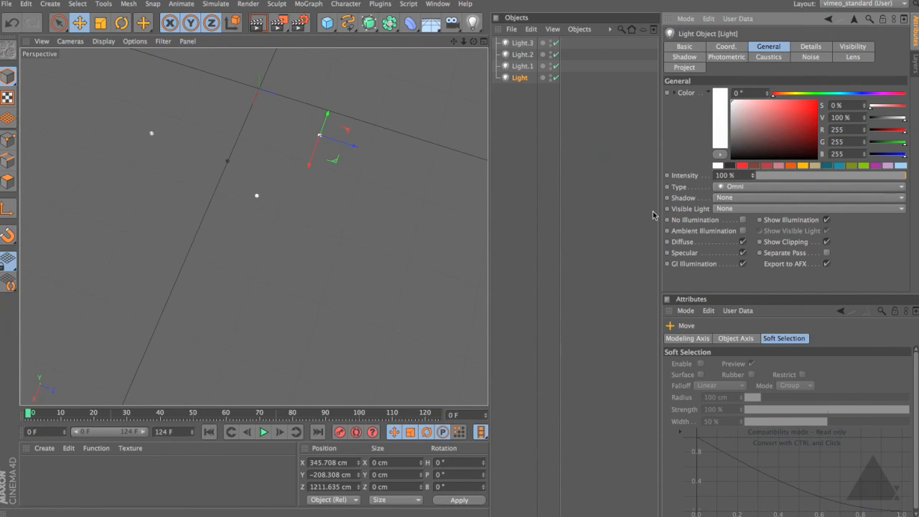
double_click(736, 175)
text(85)
key(Escape)
Keyframe Light's intensity at frame 0 and change the intensity to about 48% at frame 33.
click(668, 177)
click(668, 176)
drag(29, 413, 139, 414)
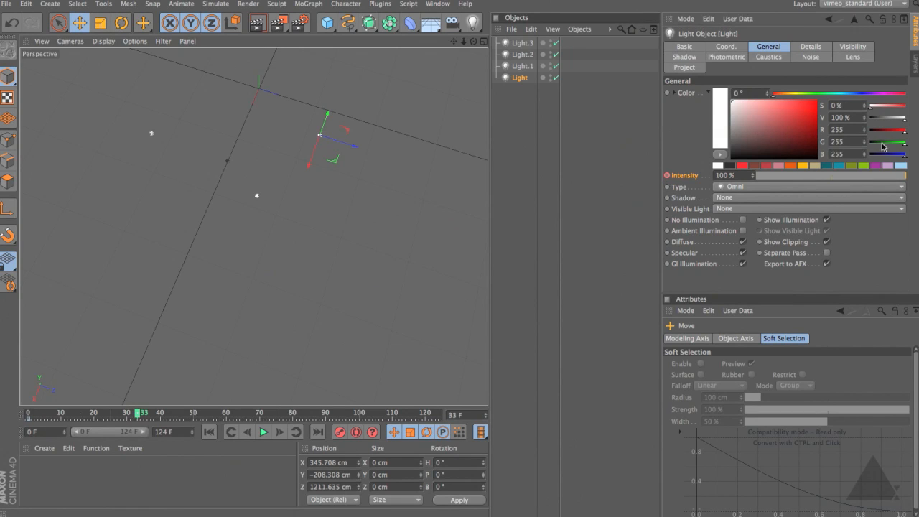
drag(889, 179, 829, 177)
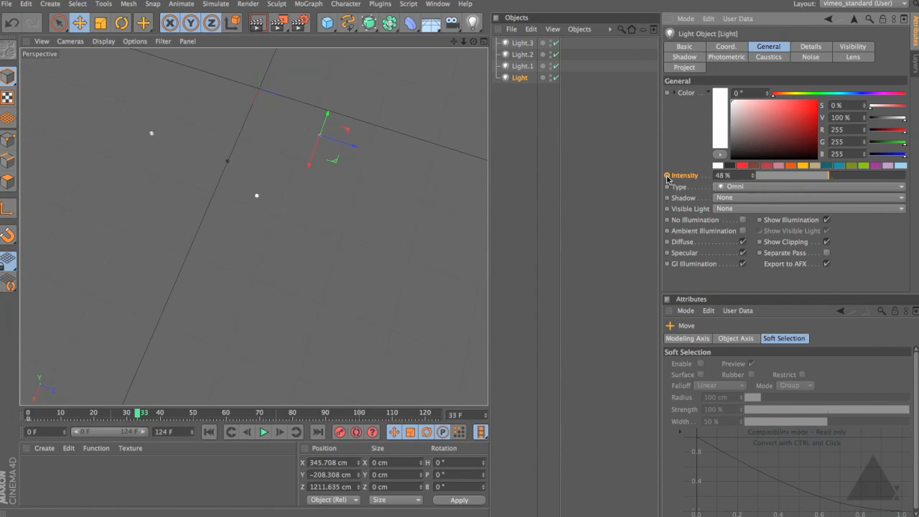
Keyframe Light's intensity at about 59% on frame 31, remove the intensity animation, and lower the value to about 26%.
click(130, 415)
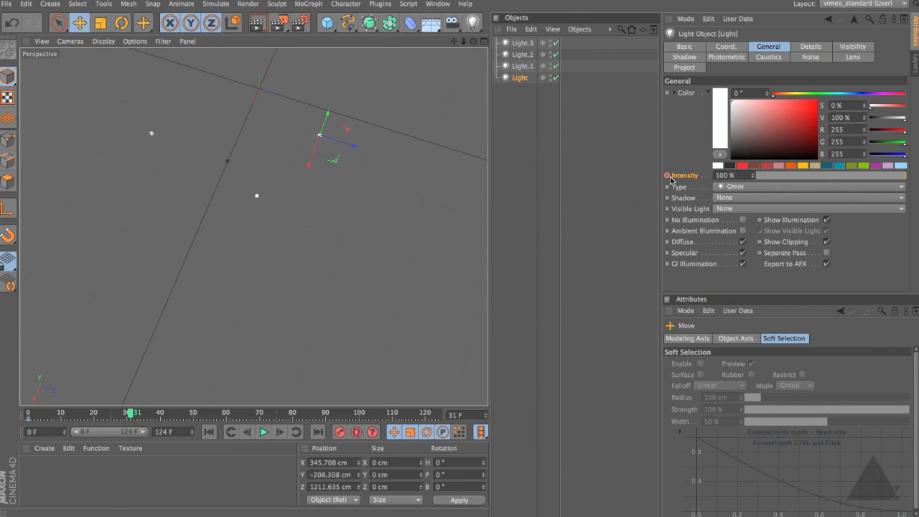
drag(893, 172, 845, 176)
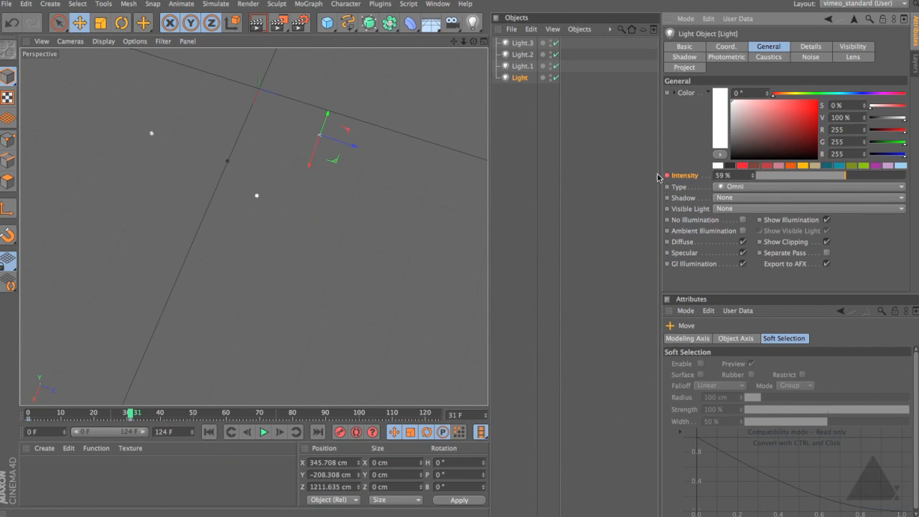
drag(848, 177, 795, 180)
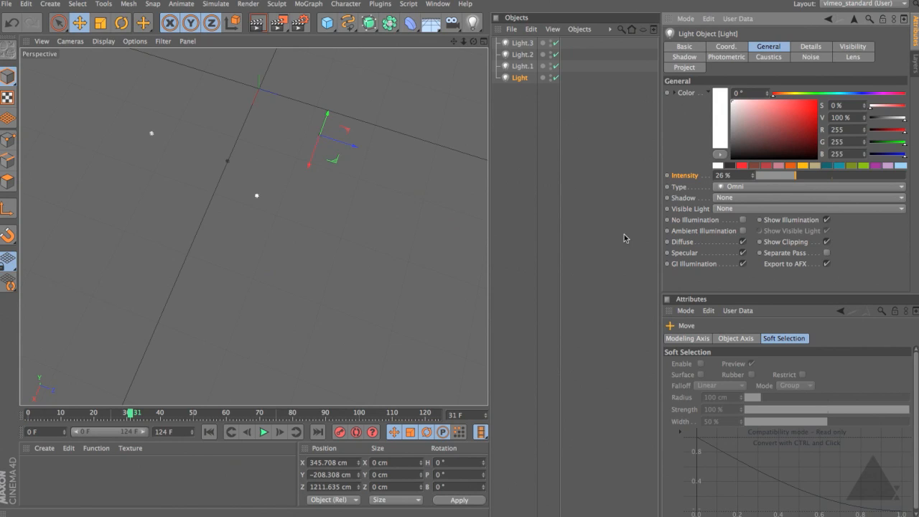
Review the Animation commands available for Light's Intensity parameter.
right_click(690, 178)
mouse_move(727, 189)
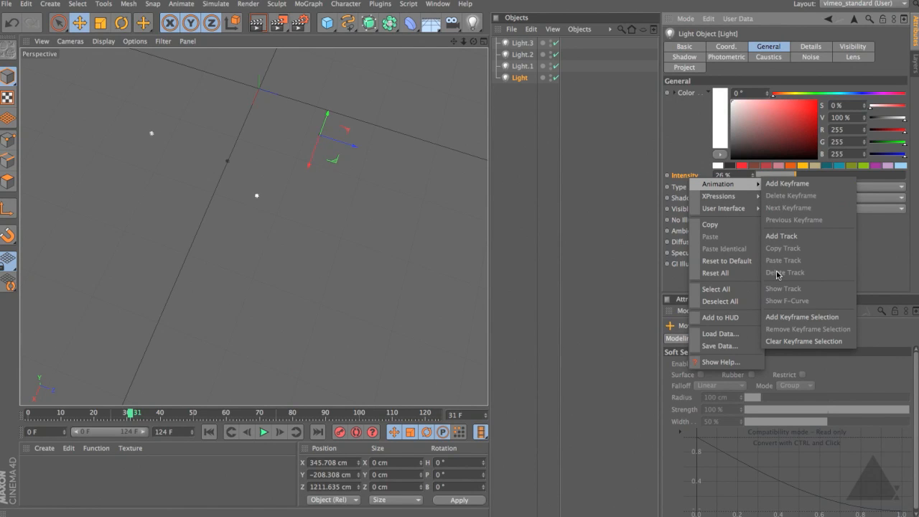
click(677, 173)
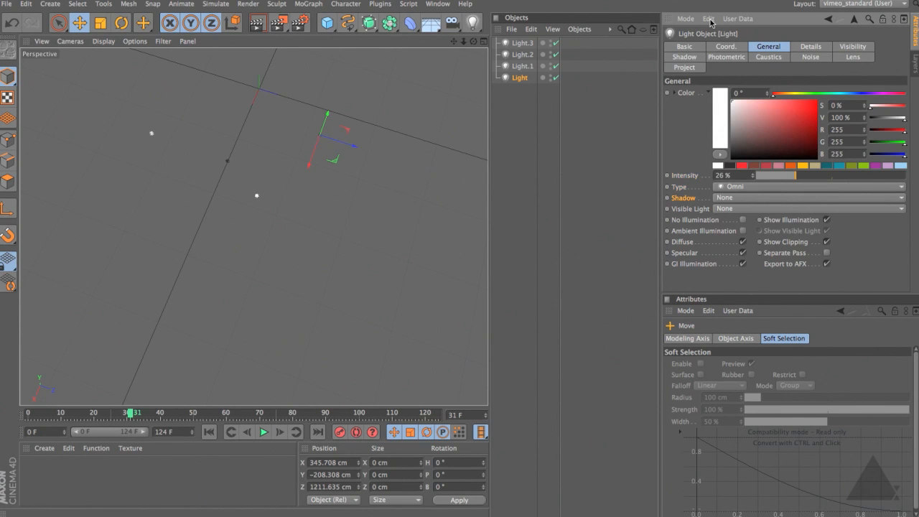
Select the X and Z position parameters of Light together and copy their values.
click(731, 47)
click(683, 91)
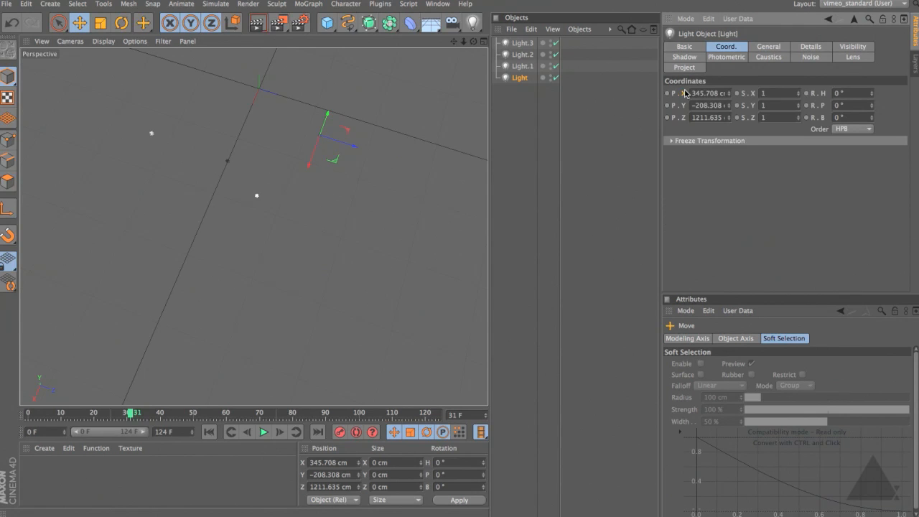
ctrl+click(683, 118)
click(684, 118)
right_click(683, 94)
click(705, 140)
Paste the copied X and Z position values onto Light.1, Light.2 and Light.3 together.
click(526, 64)
shift+click(532, 43)
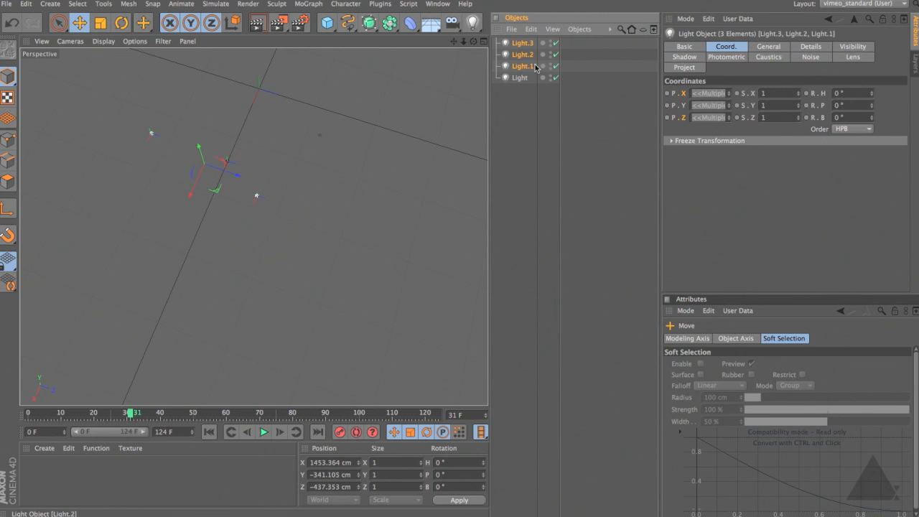
right_click(686, 94)
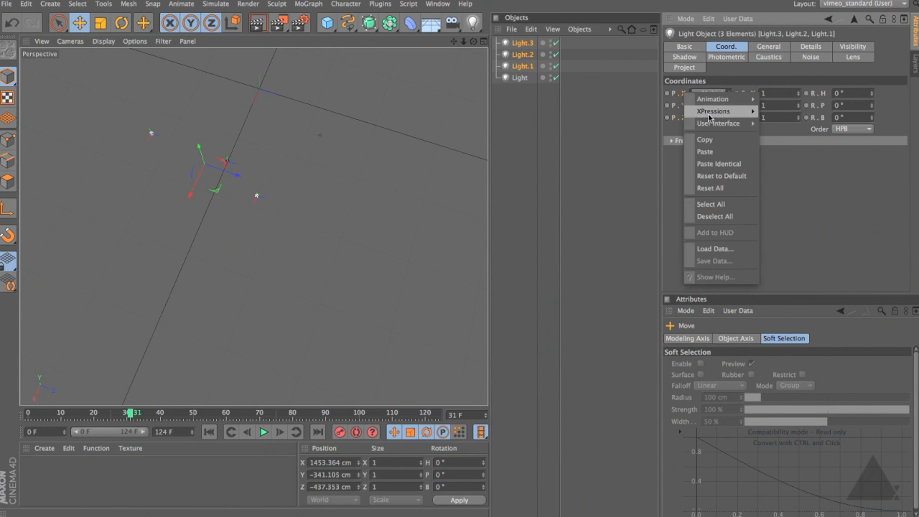
click(716, 153)
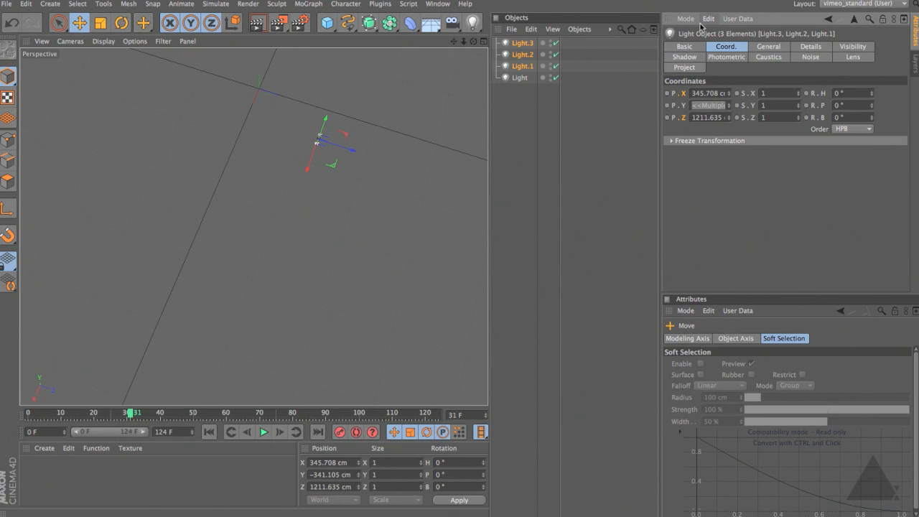
Select all coordinate parameters of the three lights, return to only the X position, and review its context commands.
right_click(686, 93)
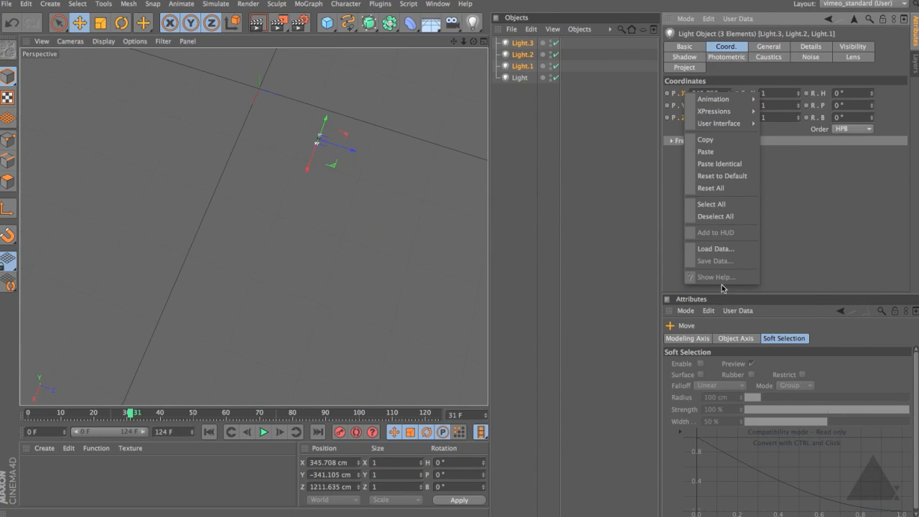
click(728, 205)
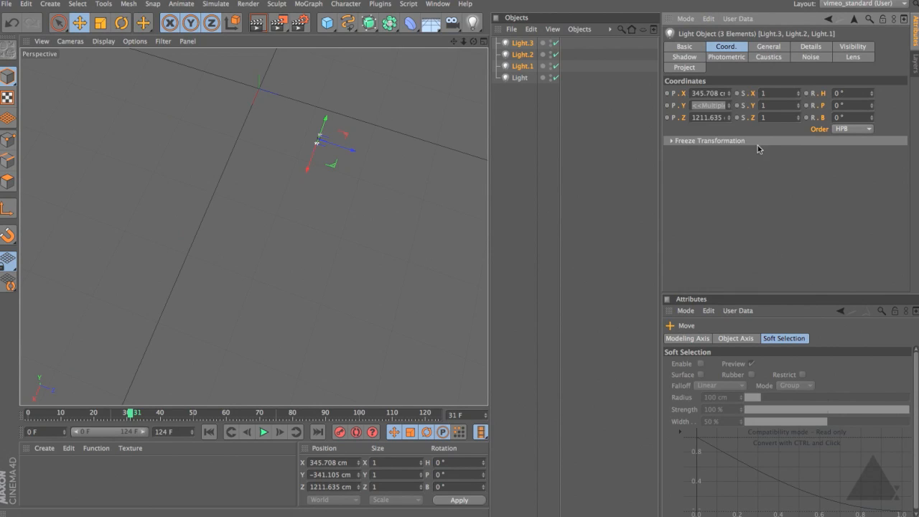
right_click(684, 94)
click(723, 207)
right_click(686, 94)
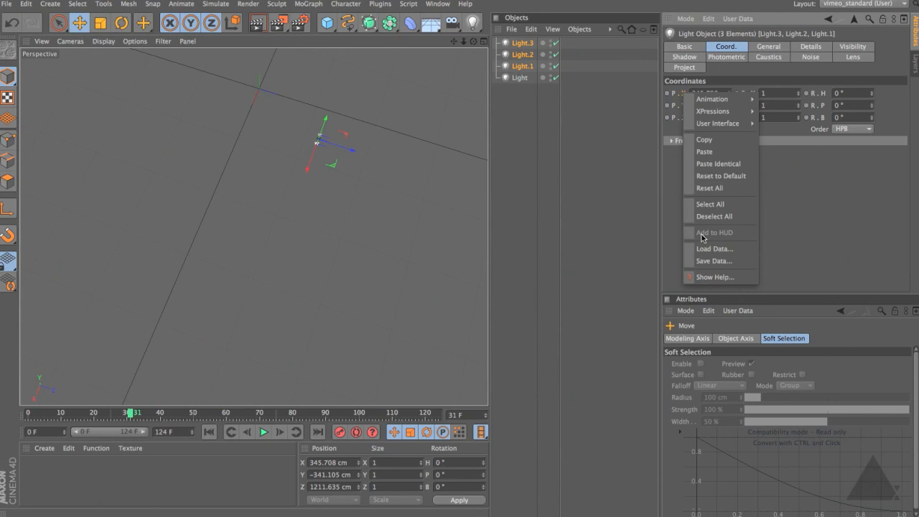
click(638, 136)
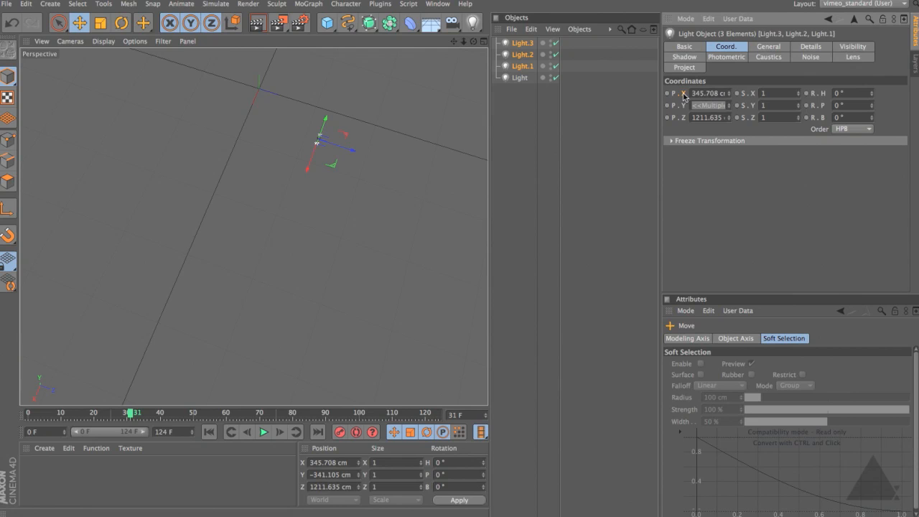
Delete Light.1, Light.2 and Light.3 from the scene.
click(522, 67)
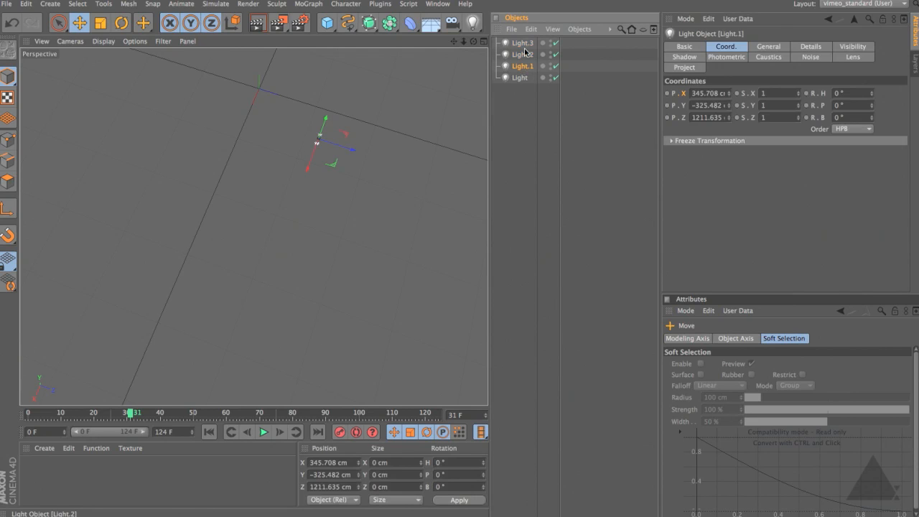
shift+click(525, 43)
key(Delete)
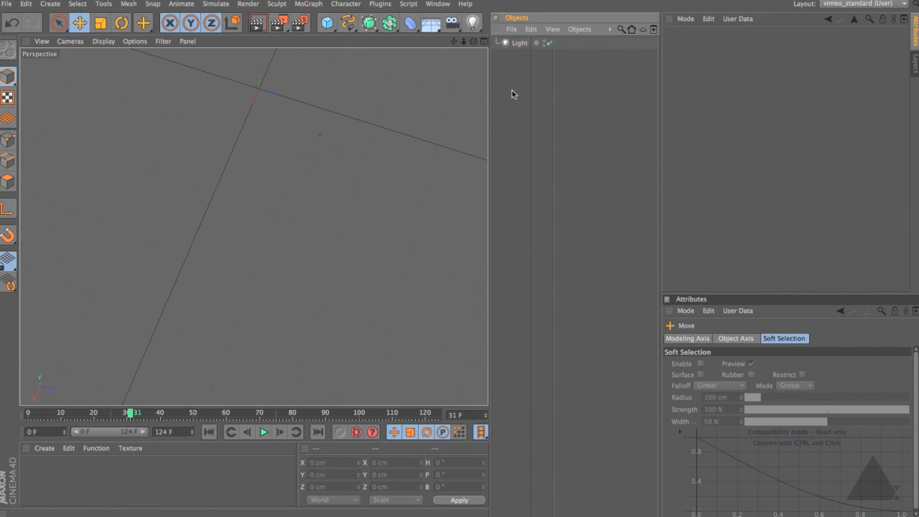
Add a cylinder primitive to the scene and increase its radius to about 506 cm.
click(326, 23)
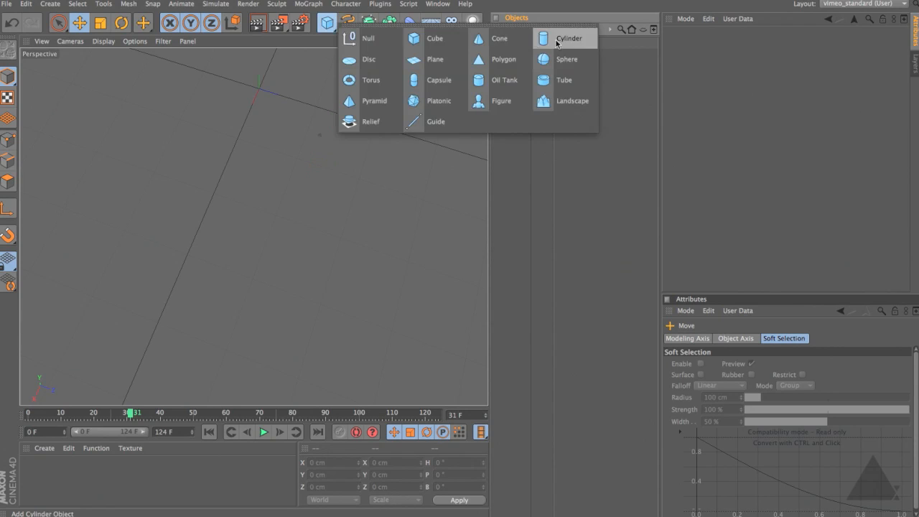
click(559, 39)
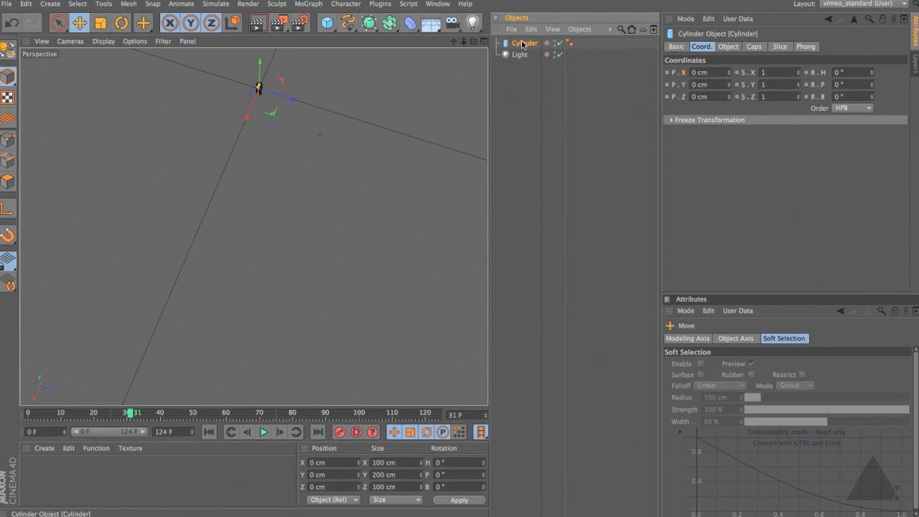
click(728, 46)
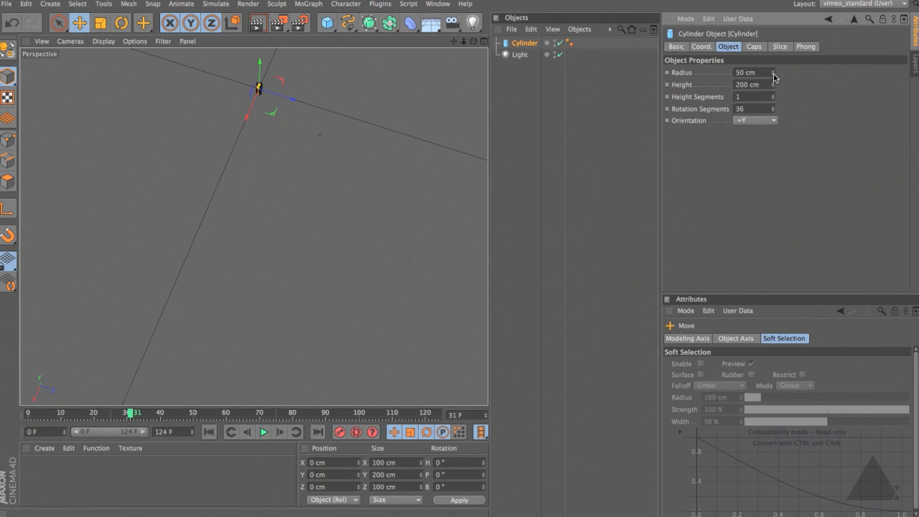
drag(773, 72, 775, 74)
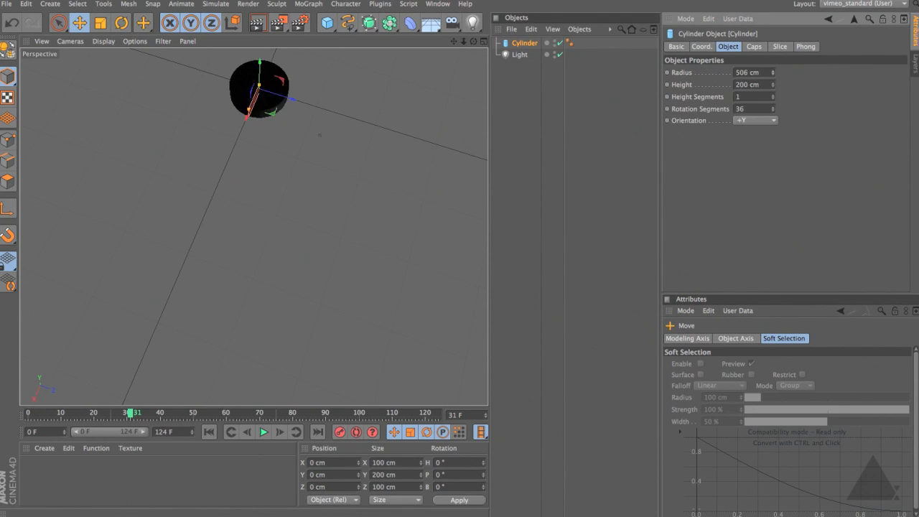
Raise the light above the cylinder to a Y position of about 638 cm.
click(519, 55)
drag(886, 176, 908, 176)
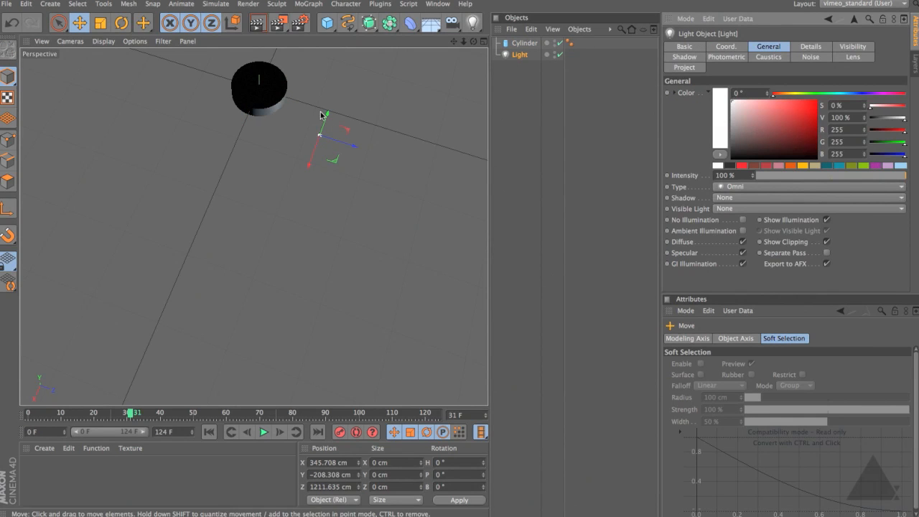
drag(328, 116, 336, 79)
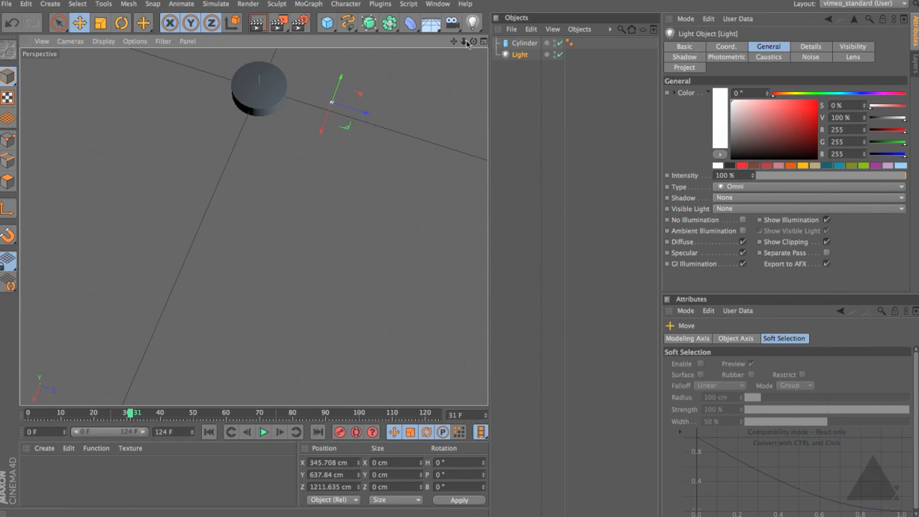
Set the cylinder's heading rotation (R.H) as the XPressions driver.
click(528, 44)
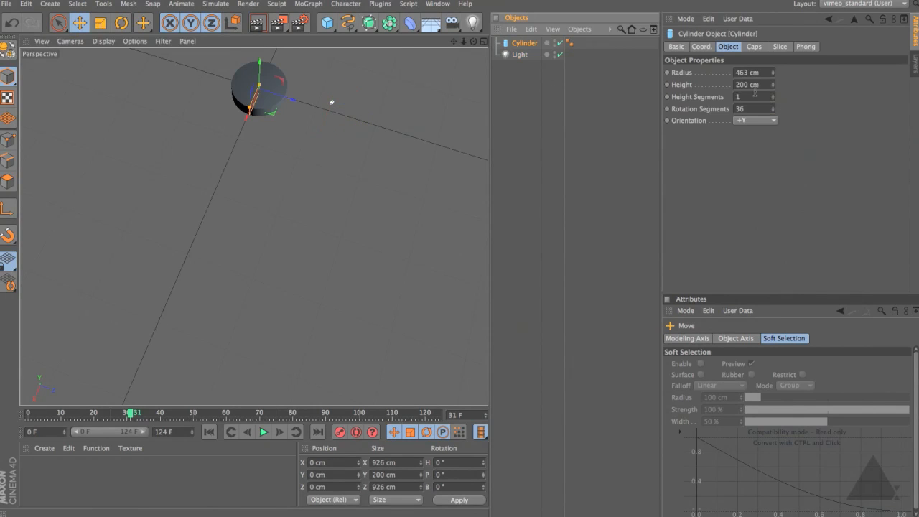
click(700, 48)
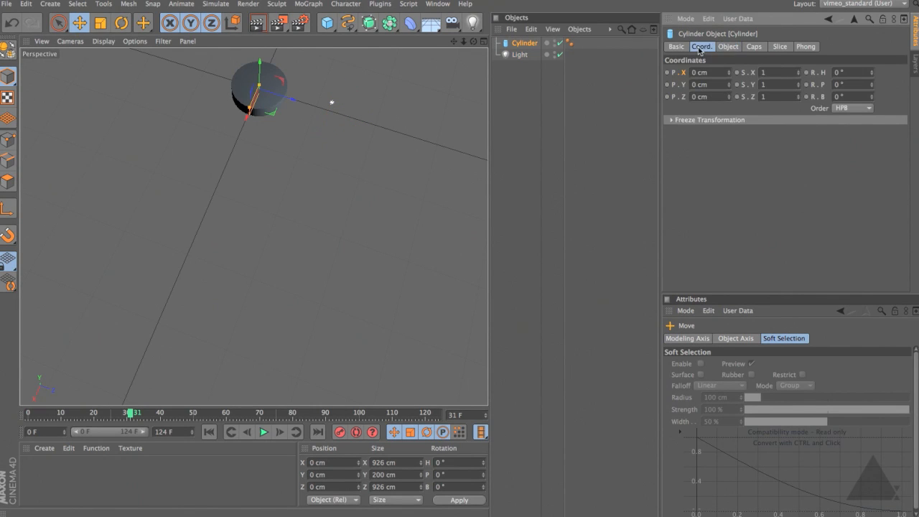
right_click(824, 74)
mouse_move(842, 94)
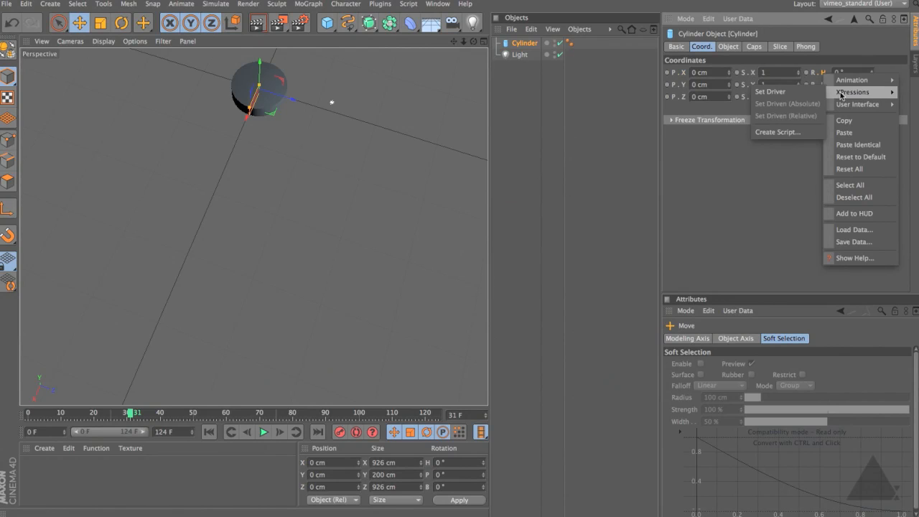
click(810, 93)
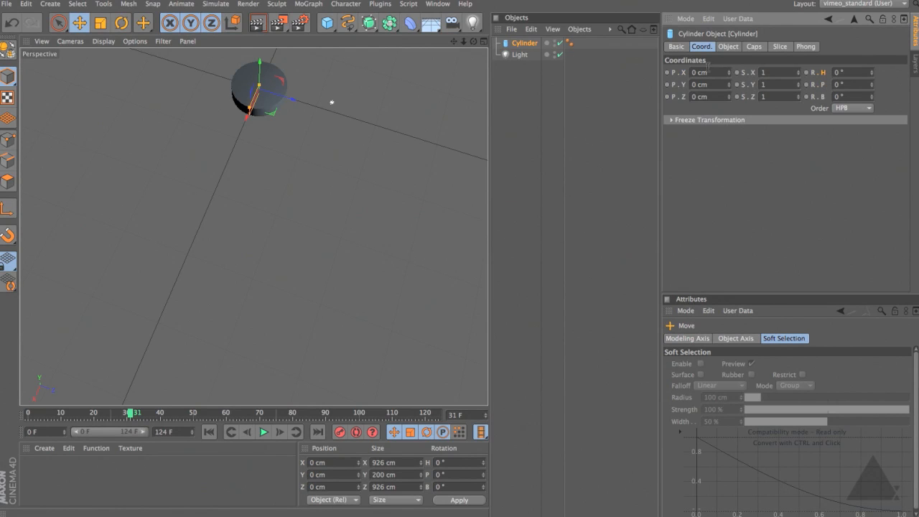
Make the light's Intensity an absolute driven parameter of the cylinder's heading rotation.
click(514, 55)
click(782, 49)
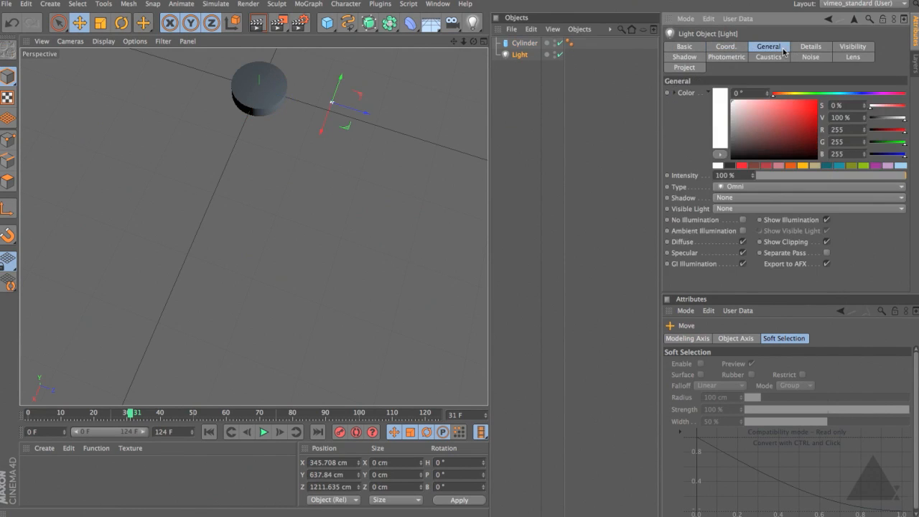
right_click(689, 177)
mouse_move(703, 194)
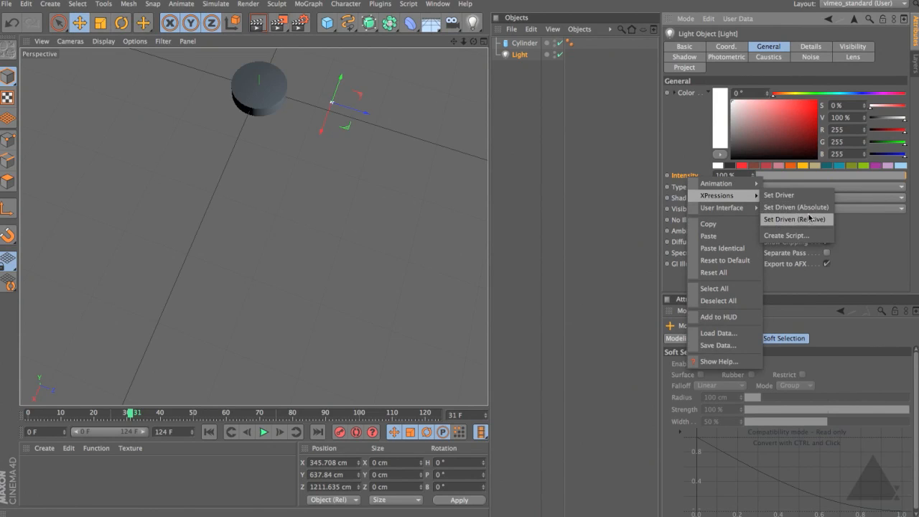
click(806, 210)
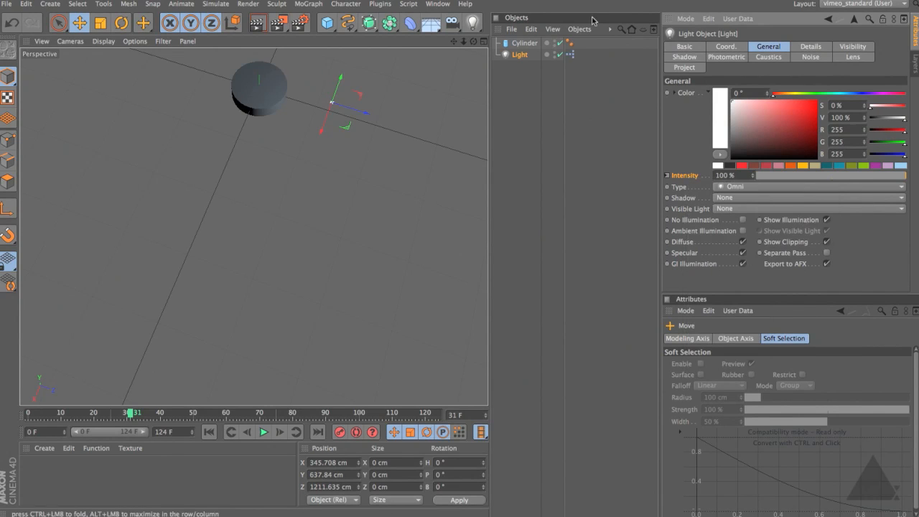
Inspect the Cylinder and Light nodes in the light's XPresso expression, and close the XPresso Editor.
click(571, 54)
double_click(571, 55)
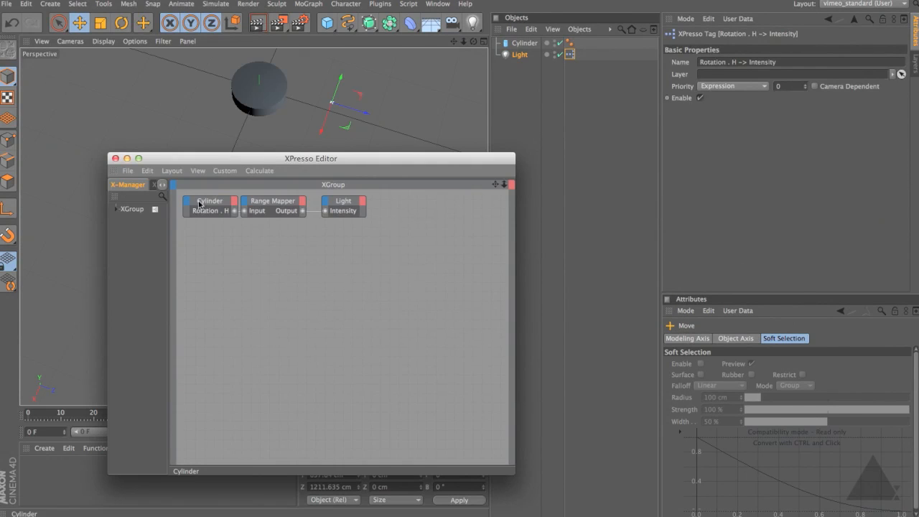
click(206, 206)
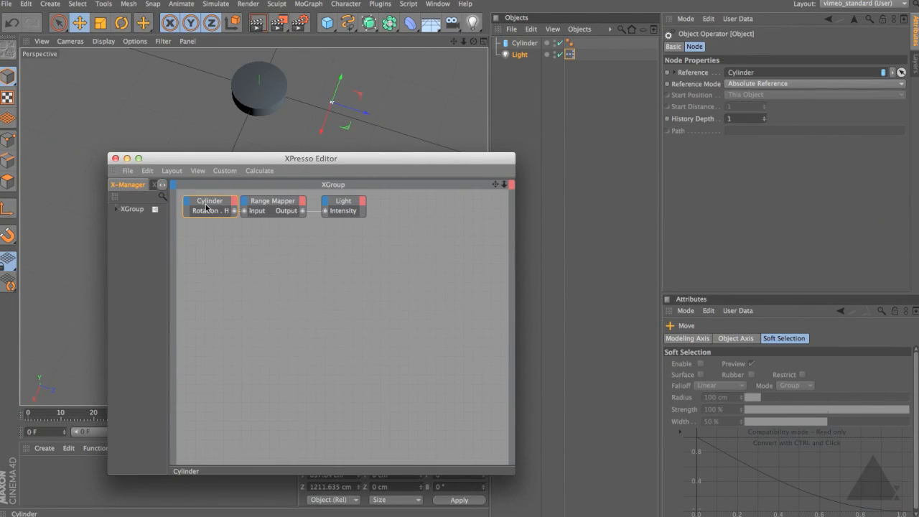
click(345, 202)
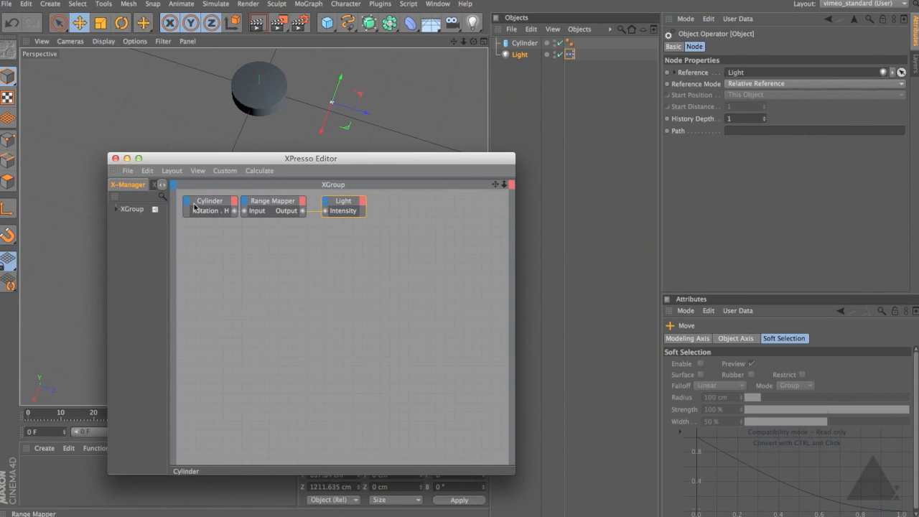
click(115, 158)
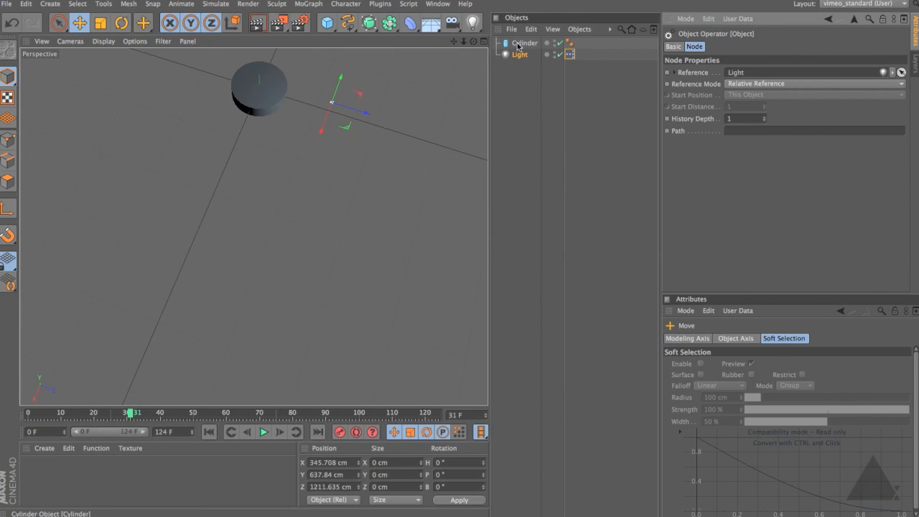
Increase the cylinder's heading rotation to 499° to drive the light's intensity.
click(259, 87)
click(706, 47)
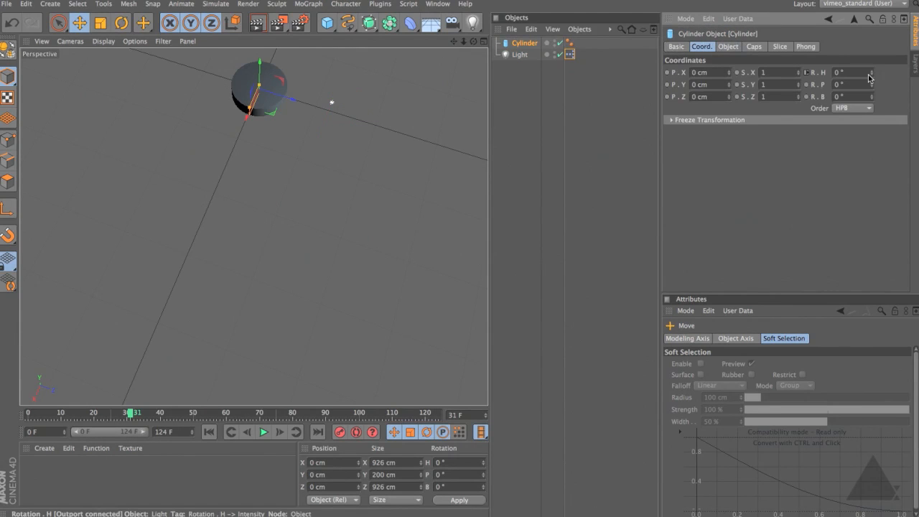
mouse_move(873, 74)
mouse_down()
mouse_move(873, 99)
mouse_move(873, 0)
mouse_move(873, 77)
mouse_up()
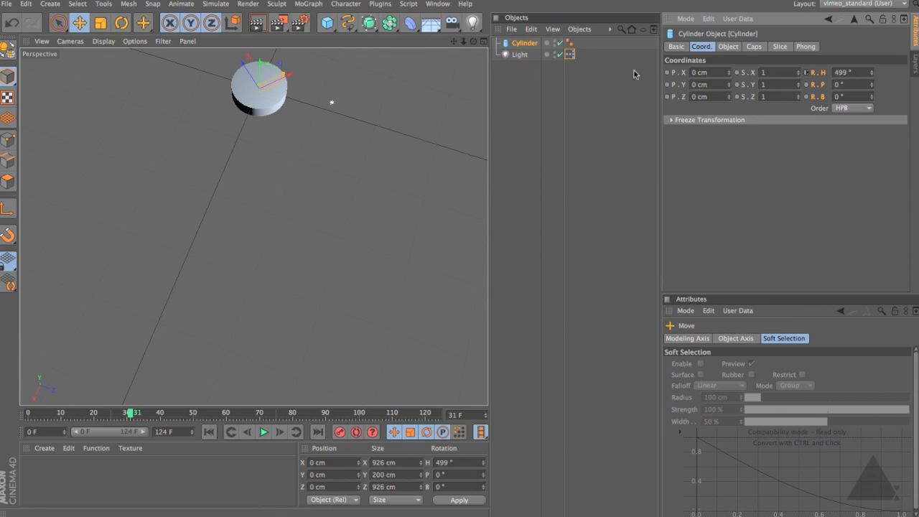
Examine the driven light Intensity, the cylinder's driving heading rotation and the XPresso expression that links them.
click(521, 56)
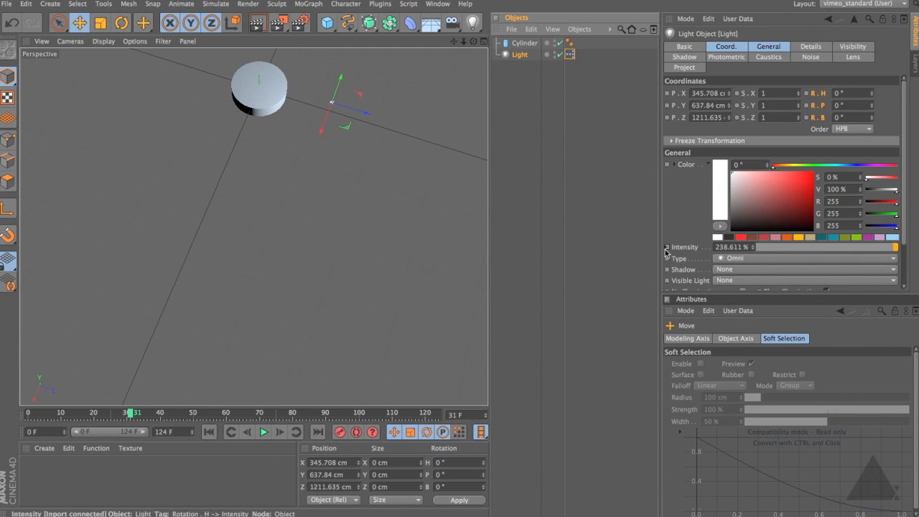
click(688, 249)
click(521, 44)
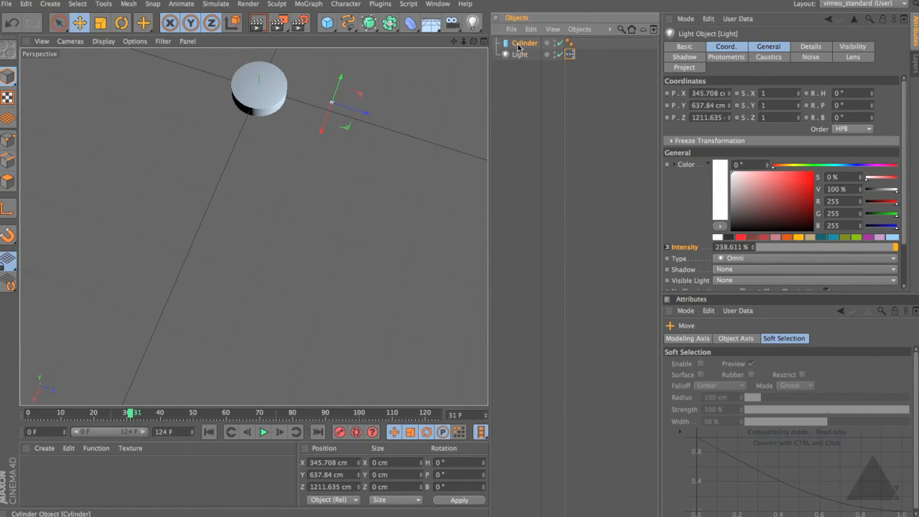
click(810, 76)
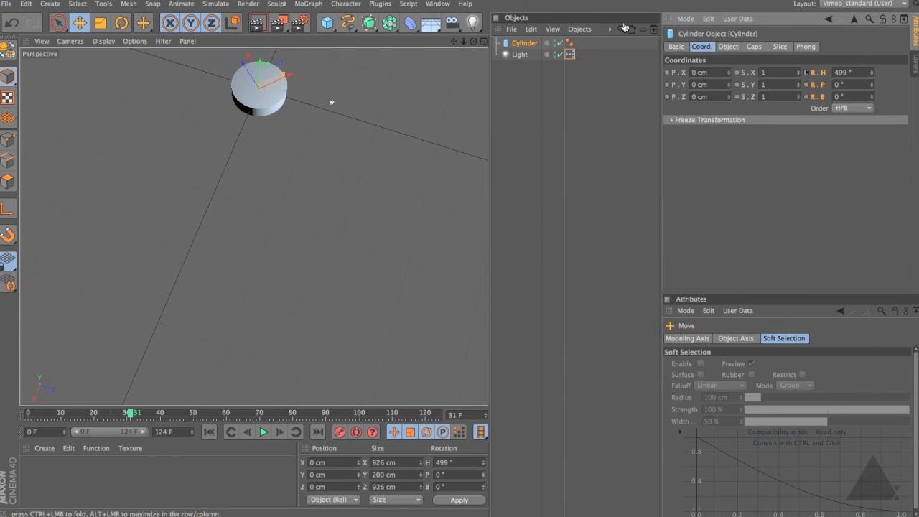
double_click(570, 43)
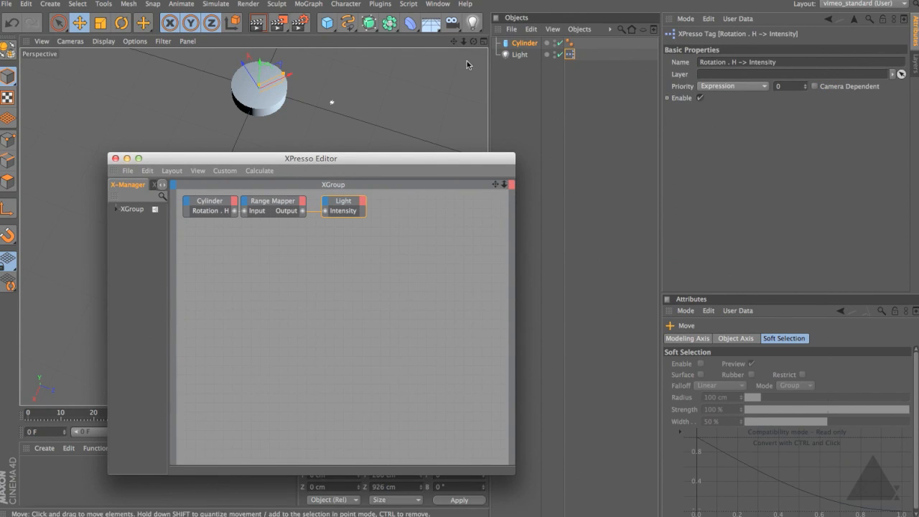
click(524, 44)
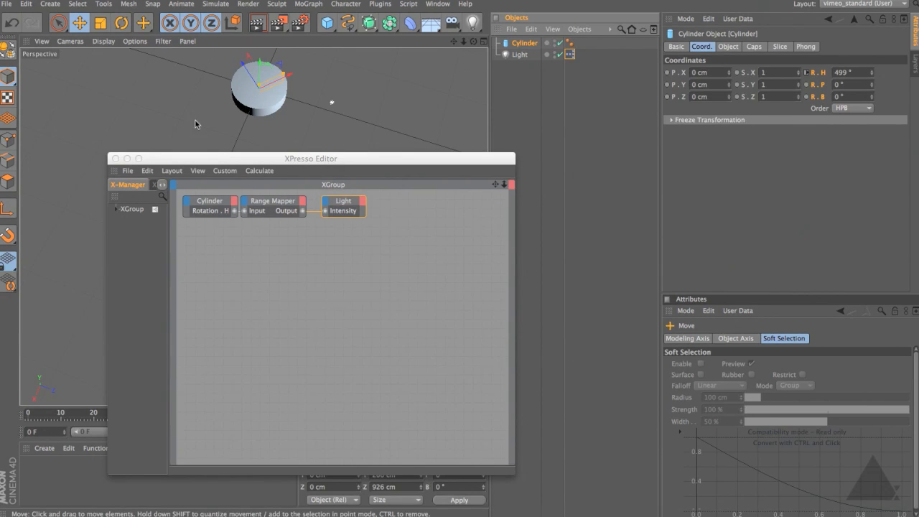
click(115, 159)
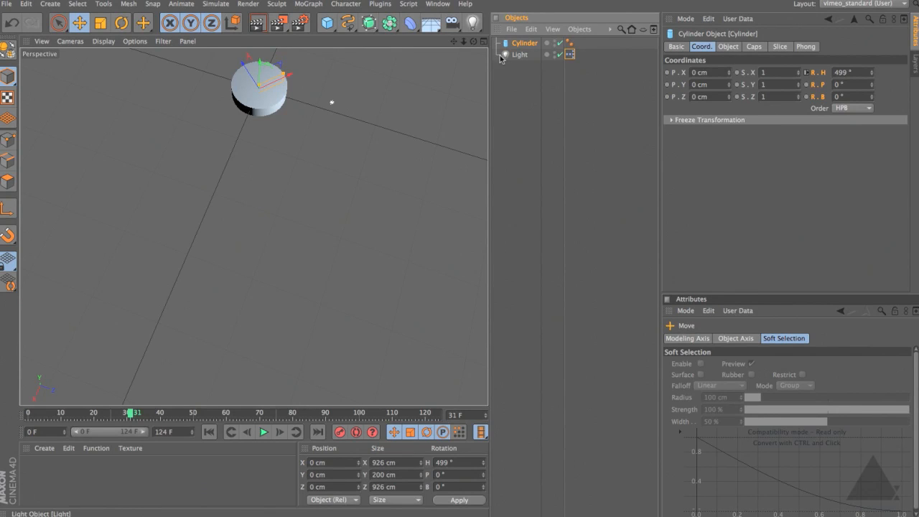
Create a new material, load a Noise shader into its Color texture and open the shader's properties.
double_click(53, 478)
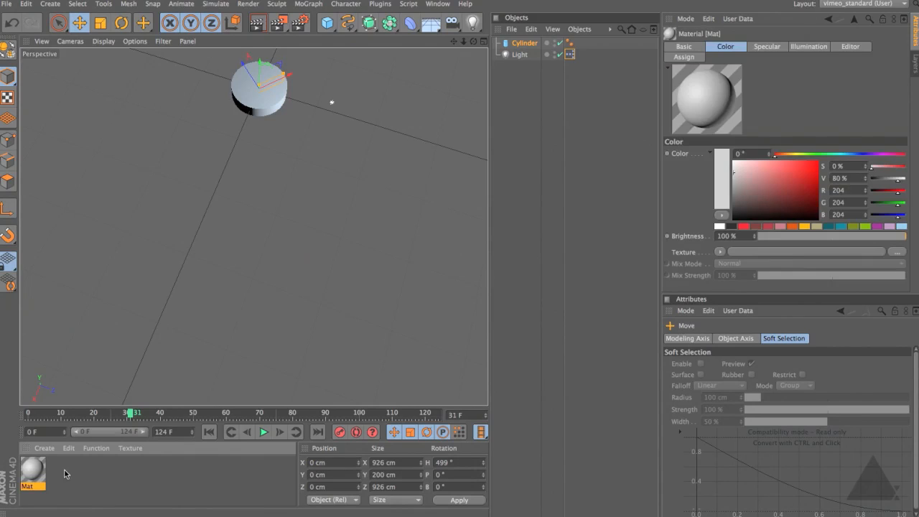
click(720, 252)
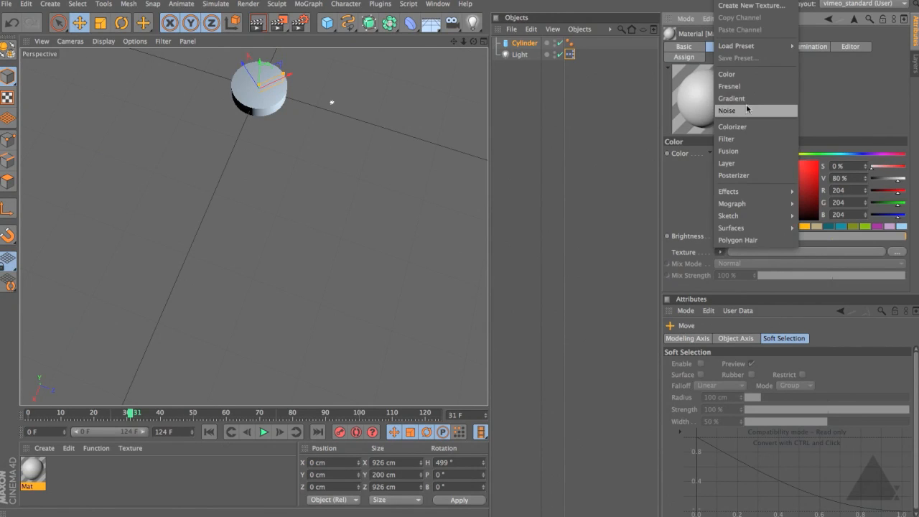
click(747, 110)
click(735, 273)
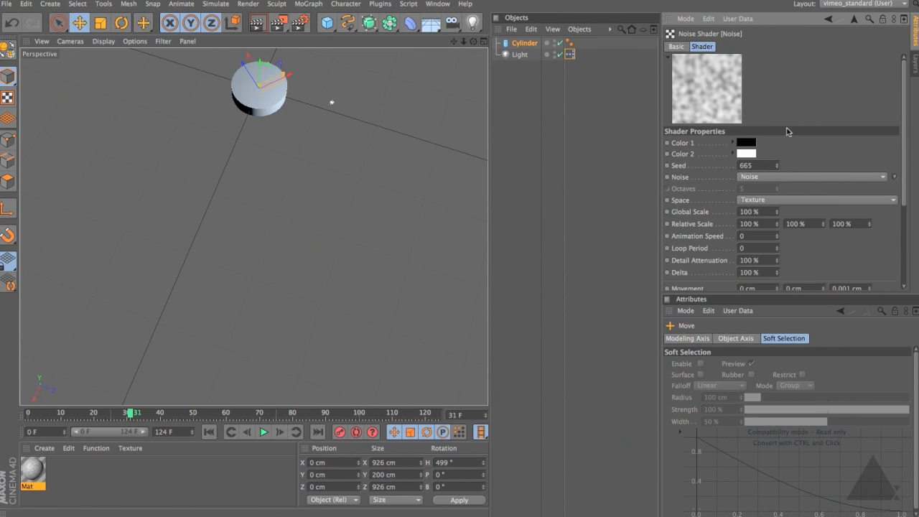
Add the material's Noise shader as a node to the light's XPresso expression.
double_click(571, 55)
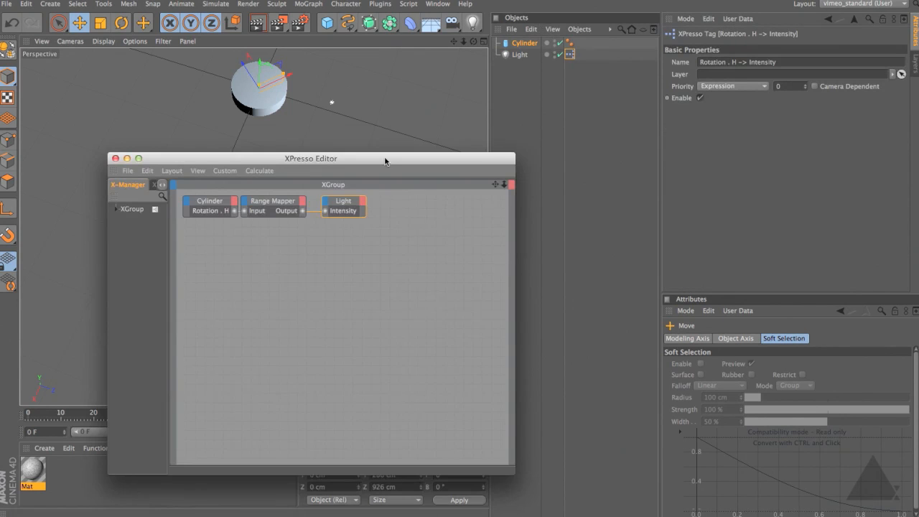
drag(383, 157, 352, 70)
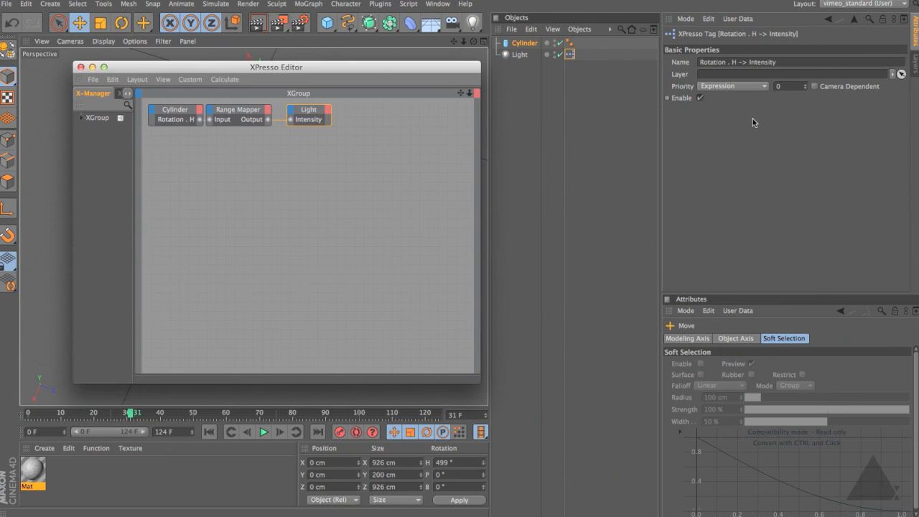
click(830, 21)
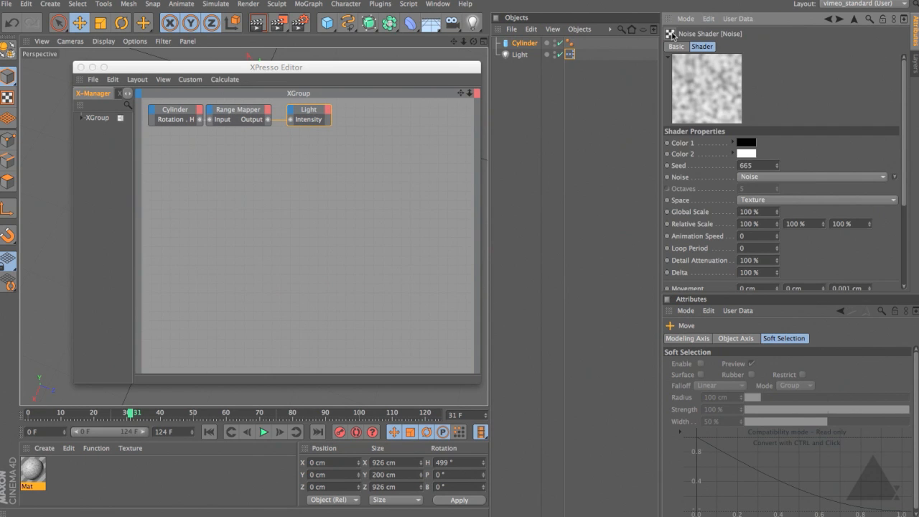
drag(671, 34, 241, 226)
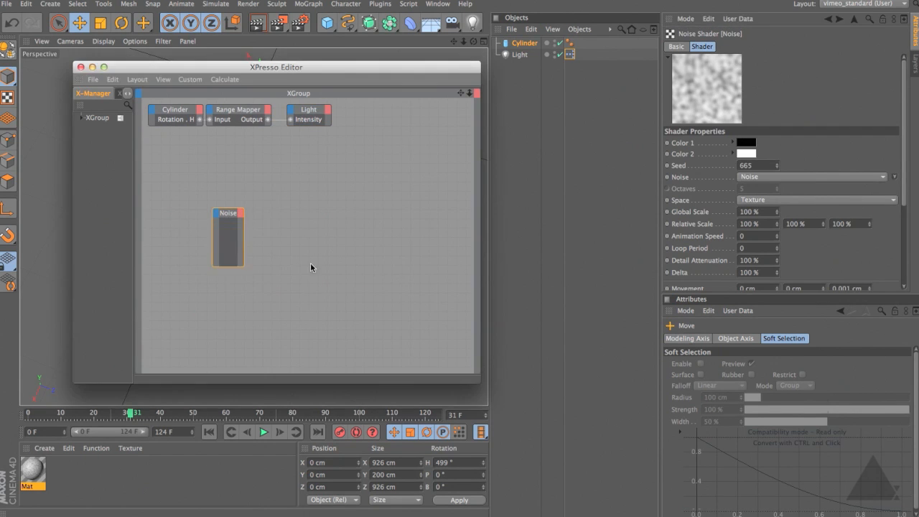
Review the shader properties available as output and input ports on the Noise node.
click(243, 214)
mouse_move(260, 229)
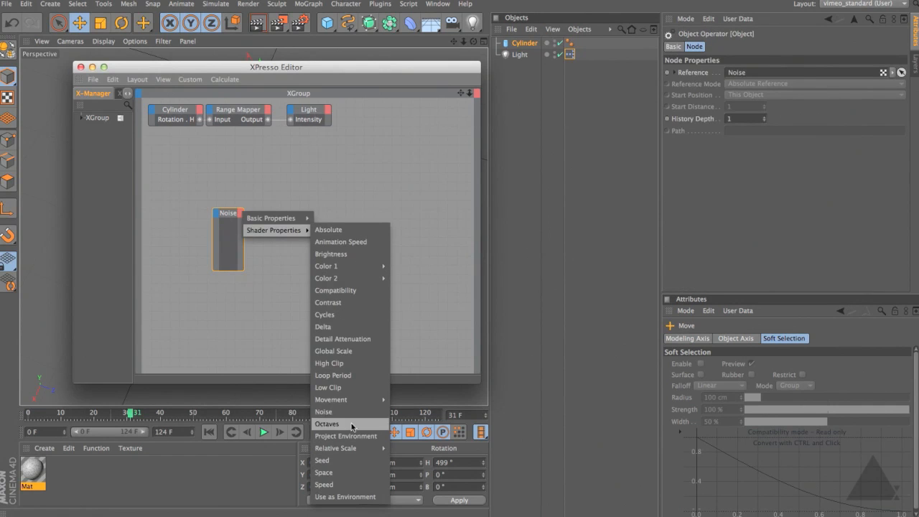
click(362, 190)
click(214, 217)
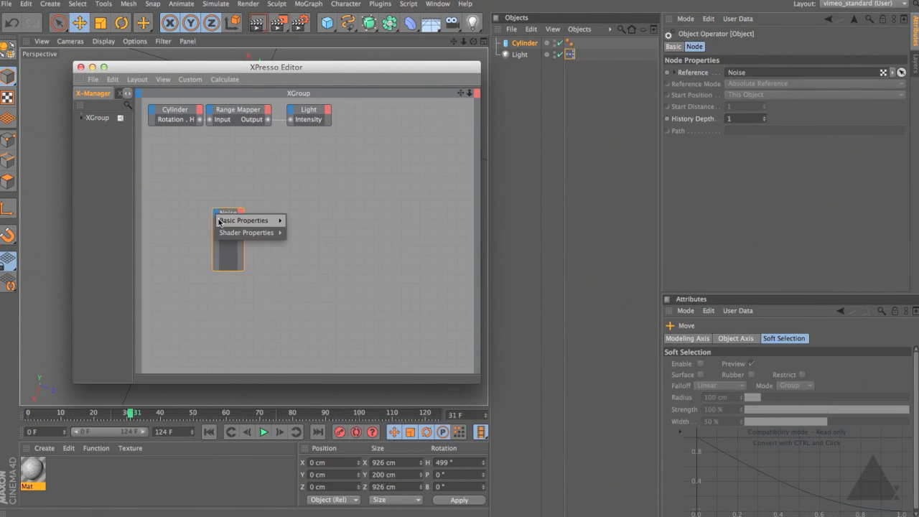
mouse_move(221, 232)
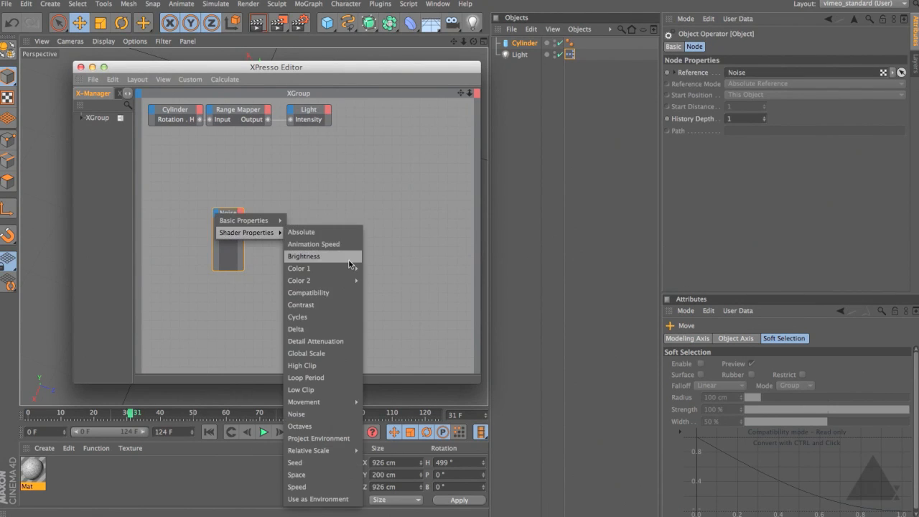
click(423, 165)
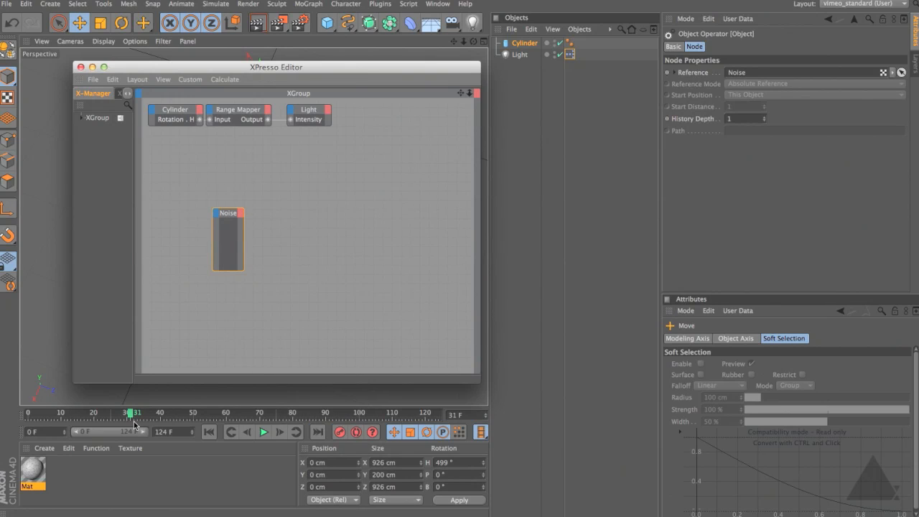
Enlarge the upper attribute area and enable the Luminance channel of the material Mat.
click(34, 470)
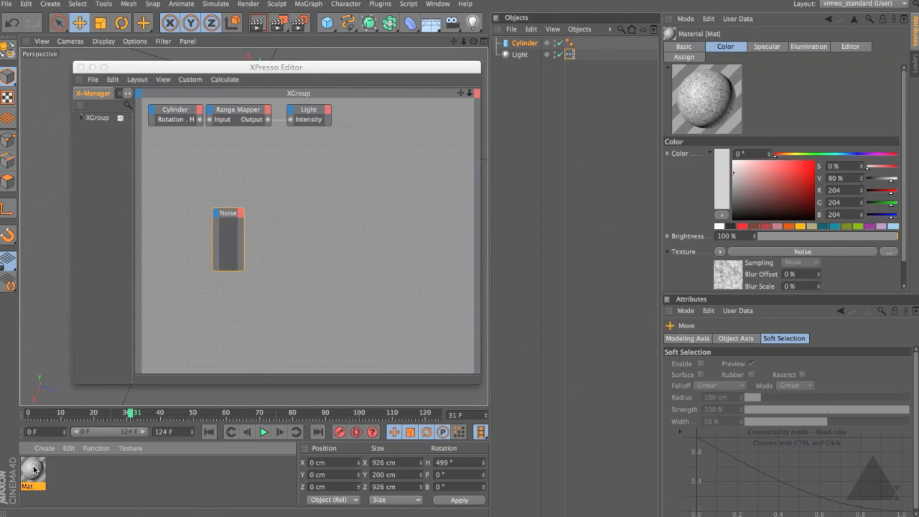
drag(809, 295, 809, 348)
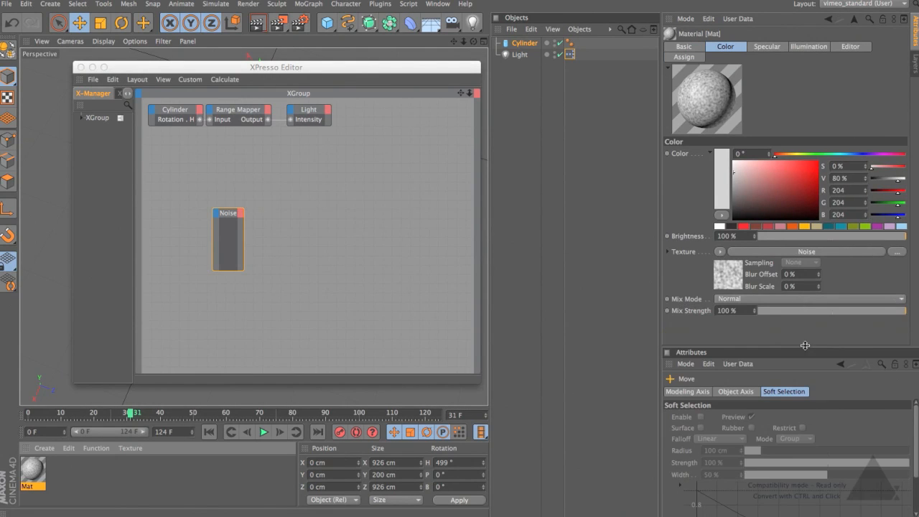
click(696, 47)
click(720, 188)
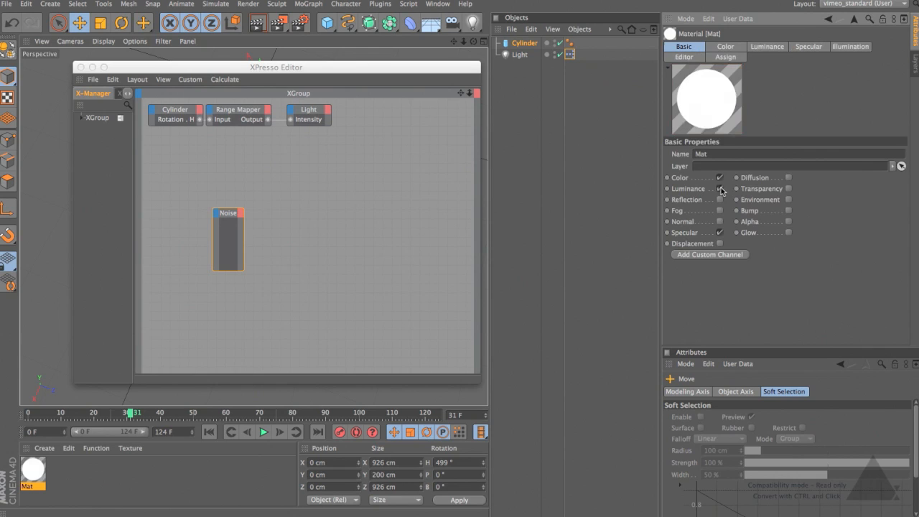
Enable the material's Diffusion channel and copy the Noise shader from the Color channel into the Diffusion texture.
click(788, 177)
click(725, 46)
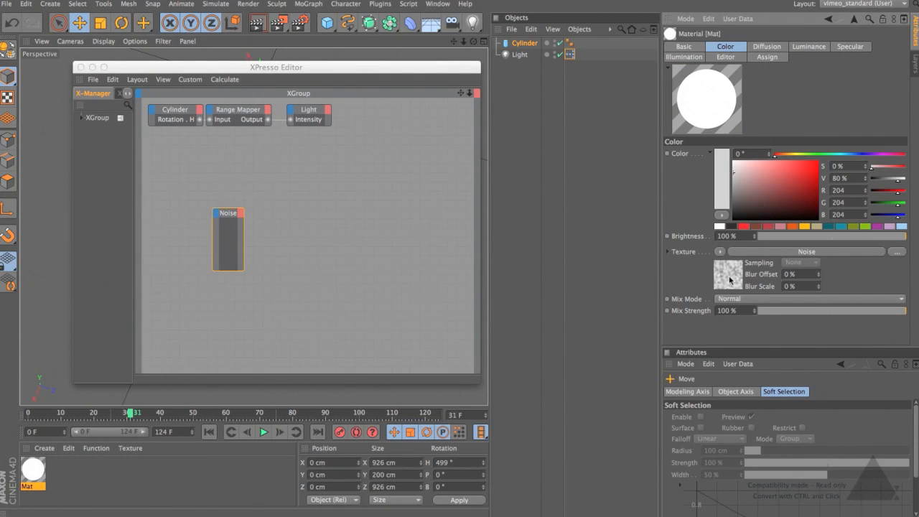
drag(728, 277, 790, 202)
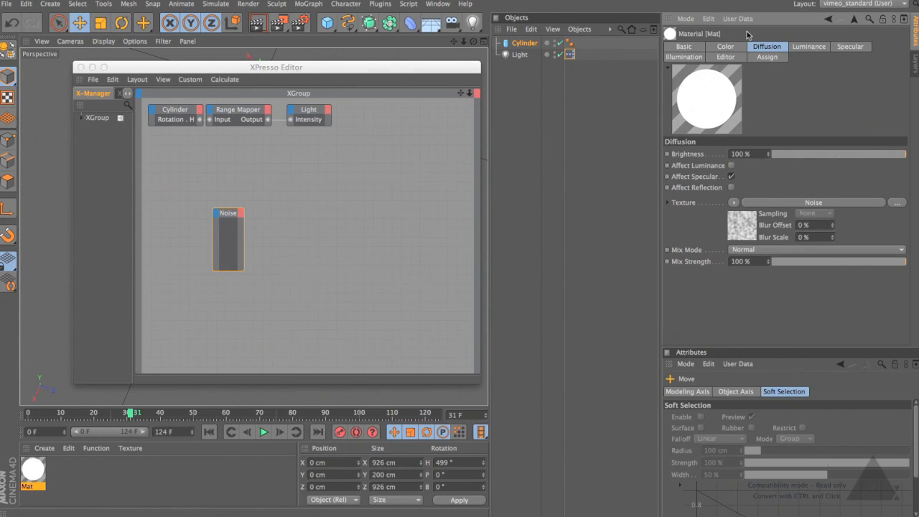
Nest the Diffusion texture's Noise inside a Layer shader, a Fusion shader and a Colorizer shader, in that order.
click(733, 203)
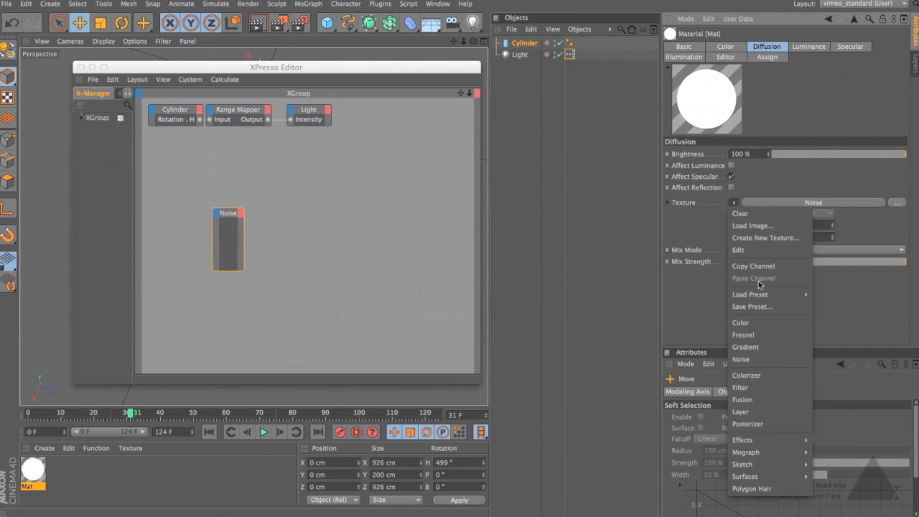
click(772, 413)
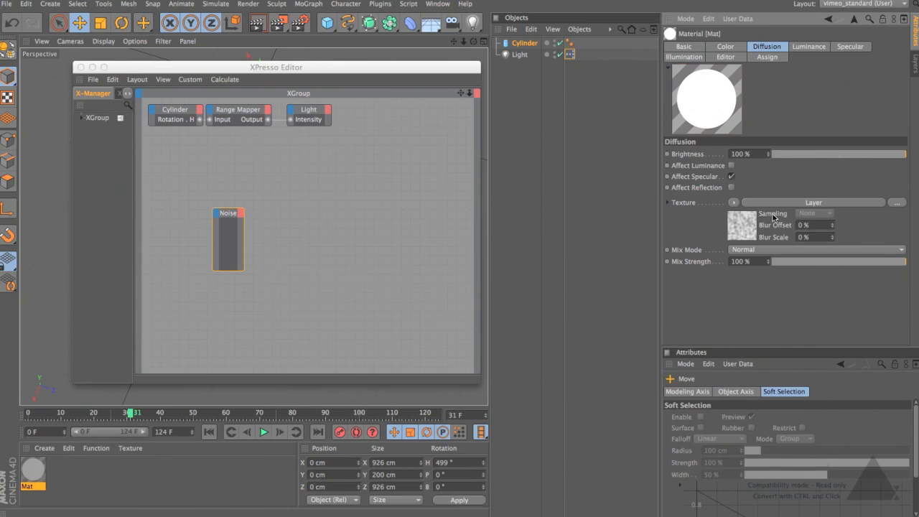
click(733, 203)
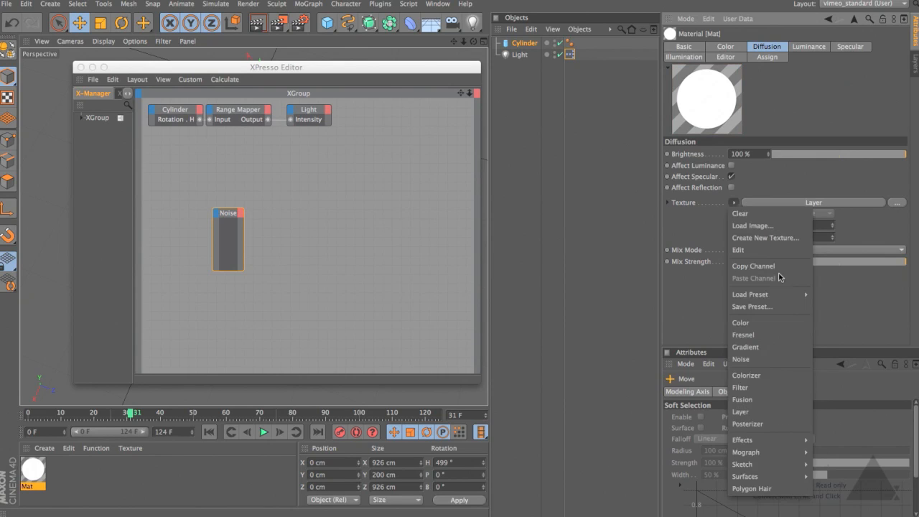
click(782, 400)
click(734, 202)
click(761, 387)
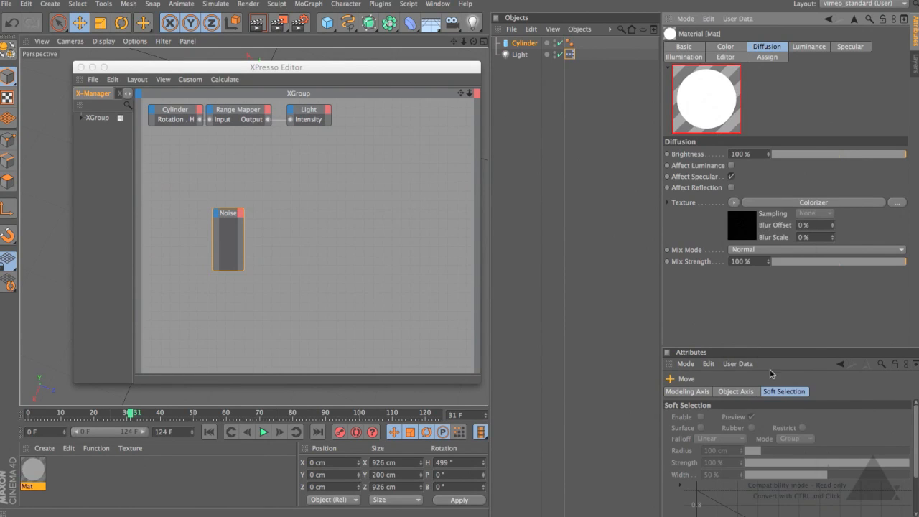
Open the Diffusion texture's nested shaders one after another, from Colorizer through Fusion and Layer down to Noise.
click(724, 229)
click(724, 187)
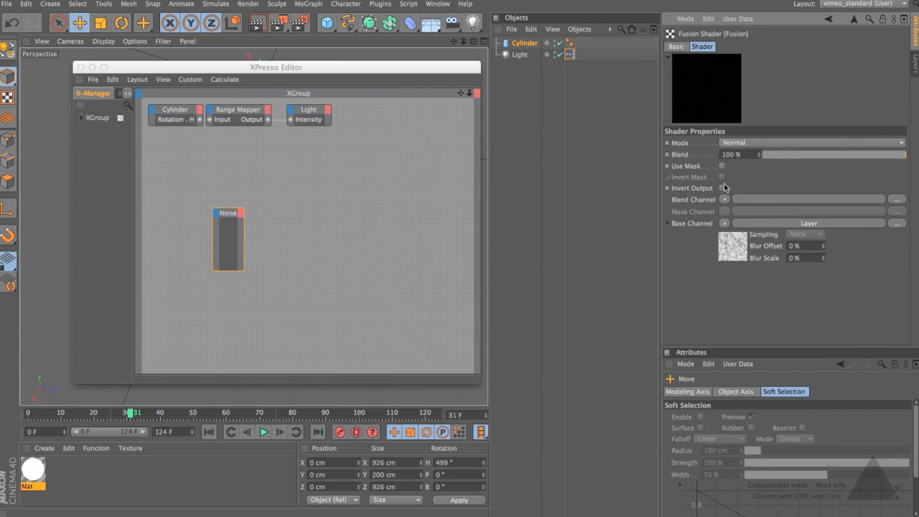
click(778, 223)
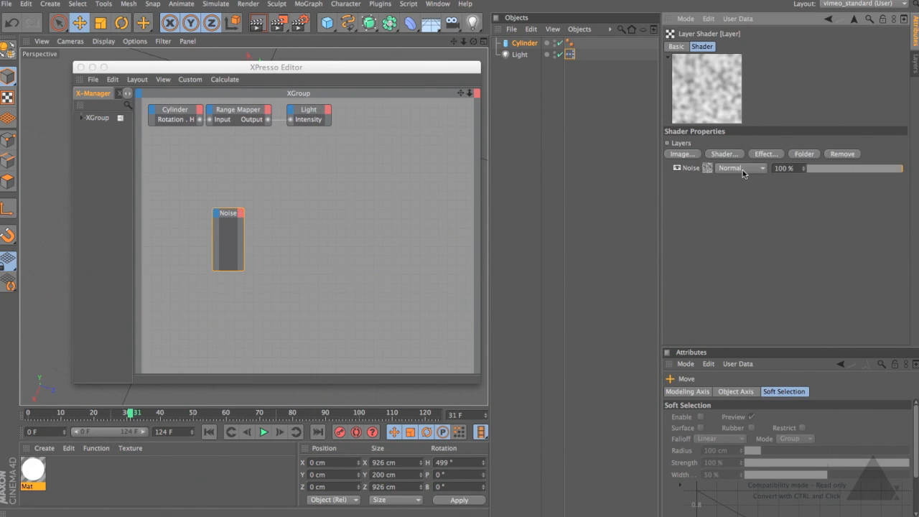
click(706, 168)
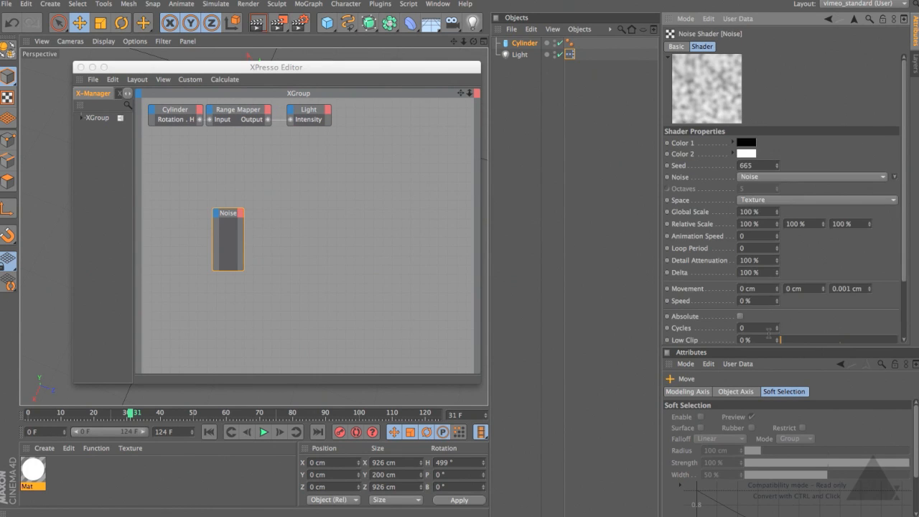
Show the light's attributes and return to the Colorizer shader through the list of previously viewed elements.
click(518, 56)
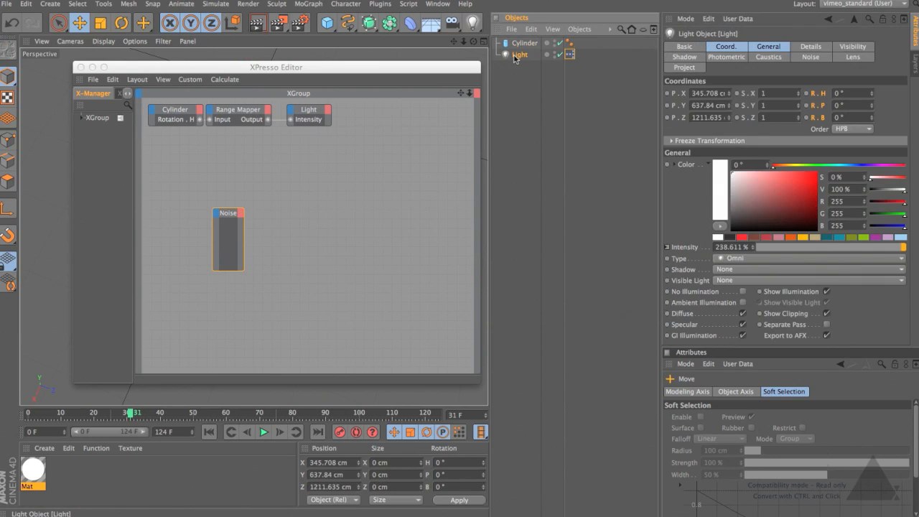
click(830, 21)
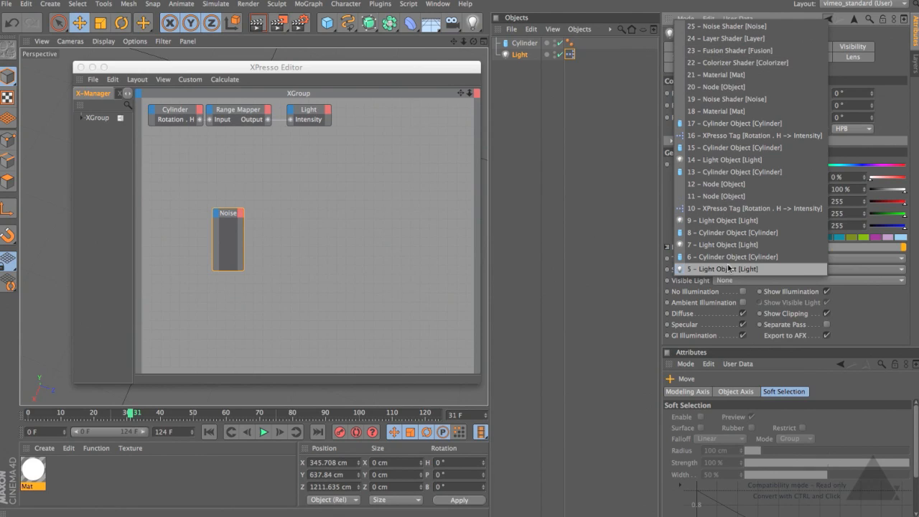
click(740, 63)
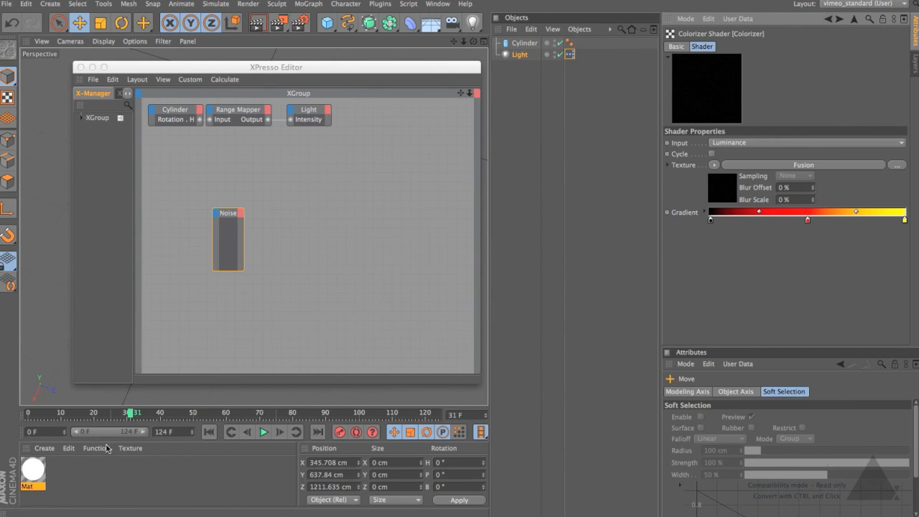
Reopen the material Mat and descend through its Diffusion shaders to the innermost Noise shader.
click(33, 470)
click(742, 224)
click(734, 188)
click(761, 223)
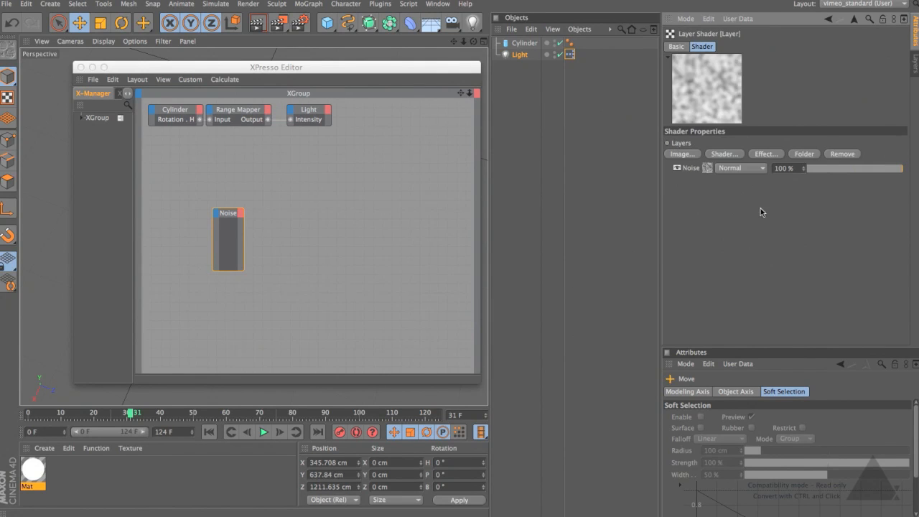
click(709, 169)
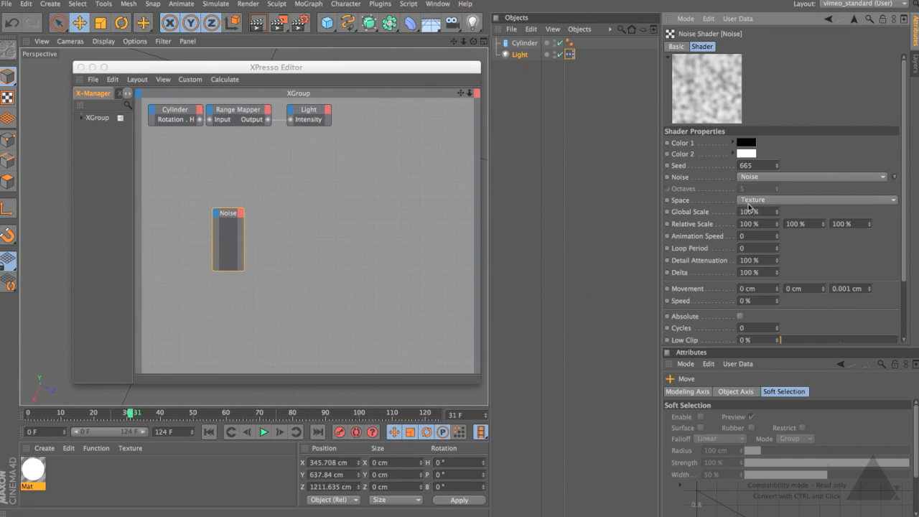
Browse backward and forward through the attribute history and return to the material Mat.
click(829, 20)
click(838, 19)
click(829, 20)
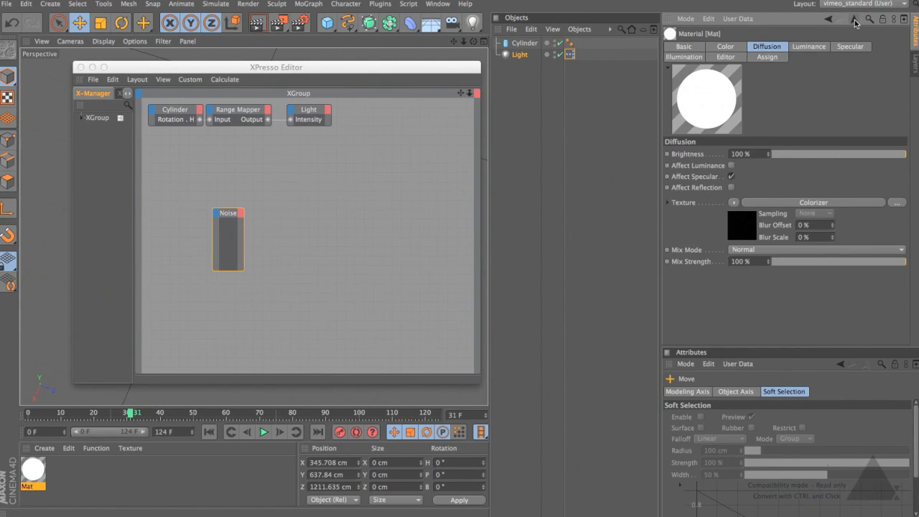
Descend from Mat's Diffusion texture through the Colorizer and Fusion shaders into the Layer shader.
click(744, 219)
click(722, 190)
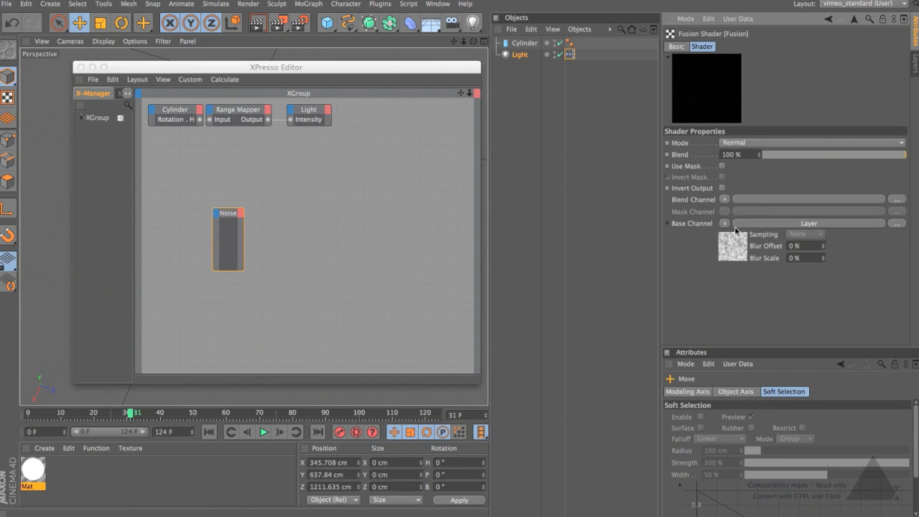
click(737, 237)
Climb from the nested shader up to the material, and from the light's XPresso tag up to the project settings.
click(855, 20)
click(855, 20)
click(855, 21)
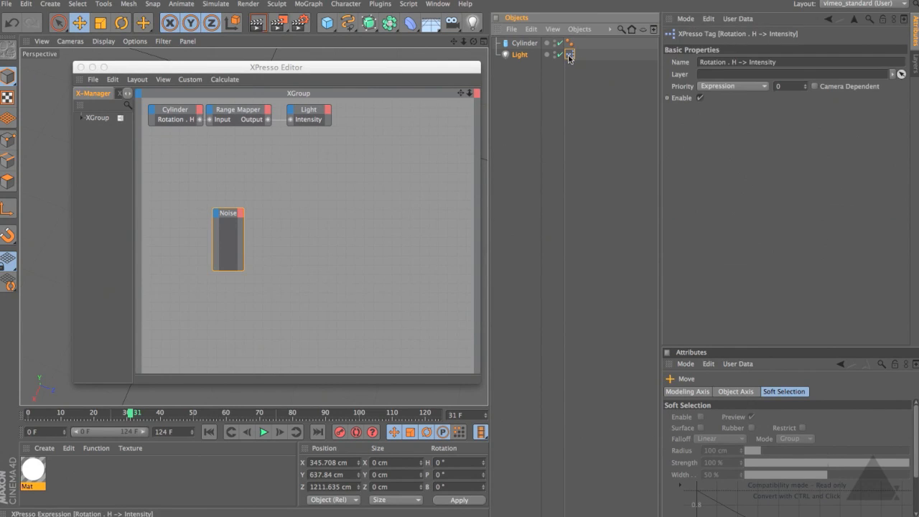
click(855, 21)
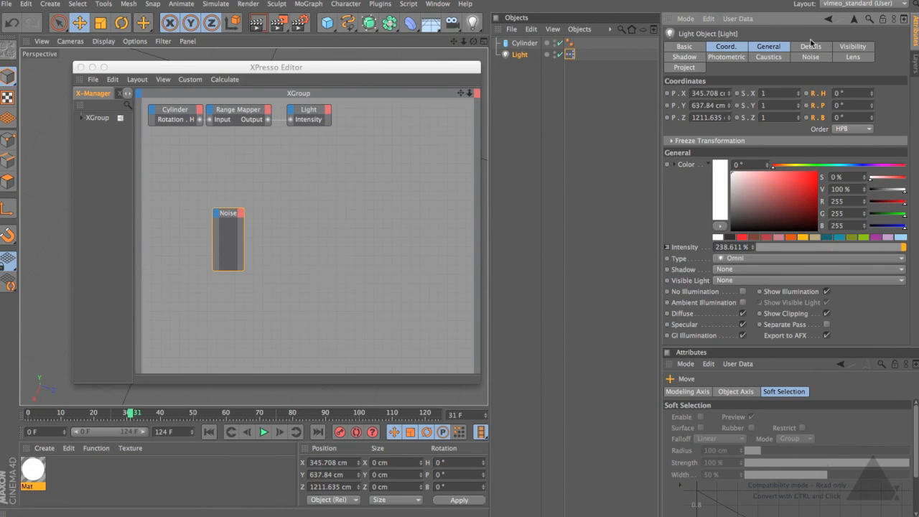
click(855, 21)
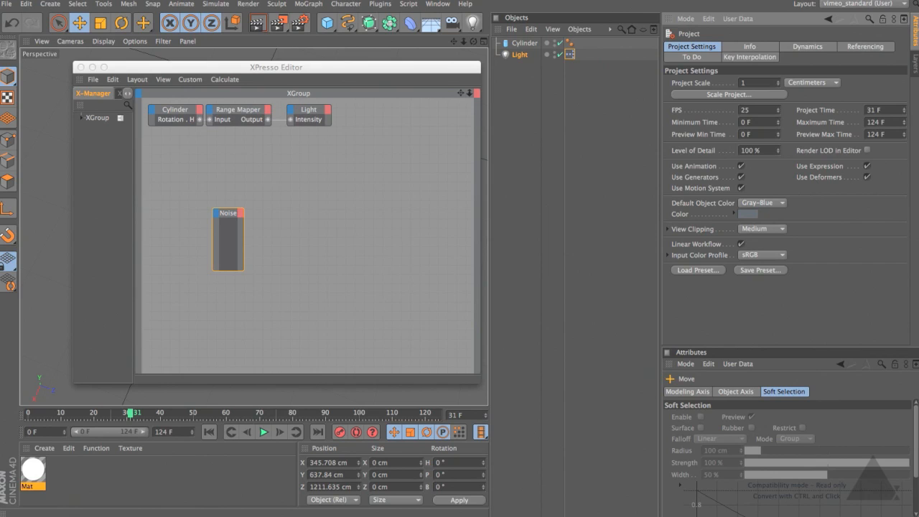
Show all the light's attribute groups except Basic together, filter them for "shad", and close the search.
click(518, 54)
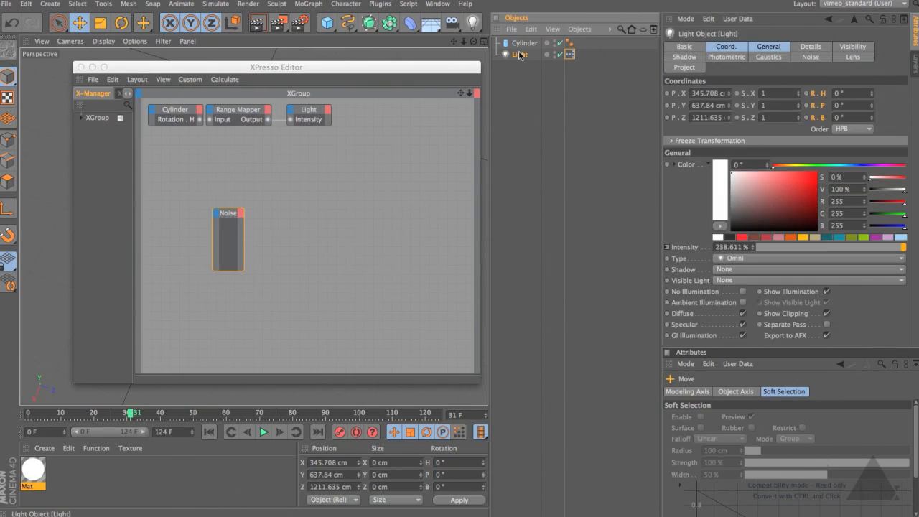
mouse_move(821, 51)
mouse_down()
mouse_move(852, 56)
mouse_move(685, 70)
mouse_up()
click(869, 19)
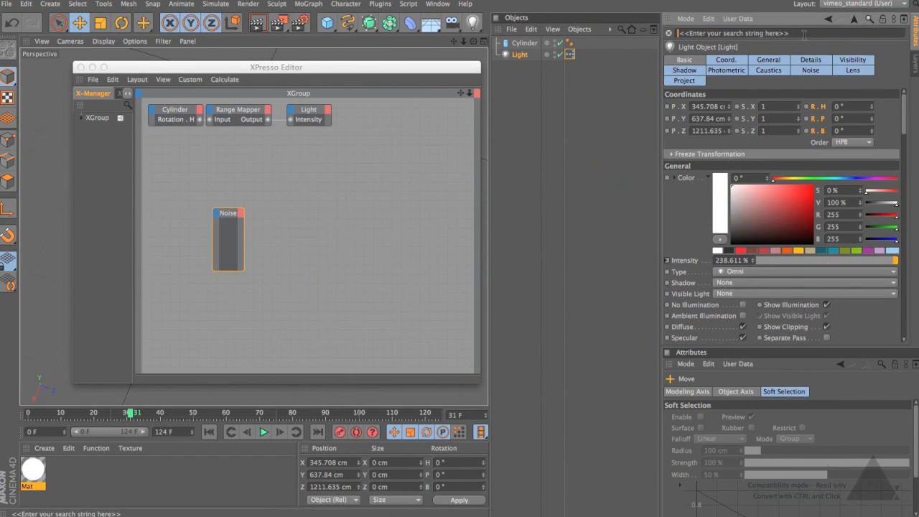
text(shad)
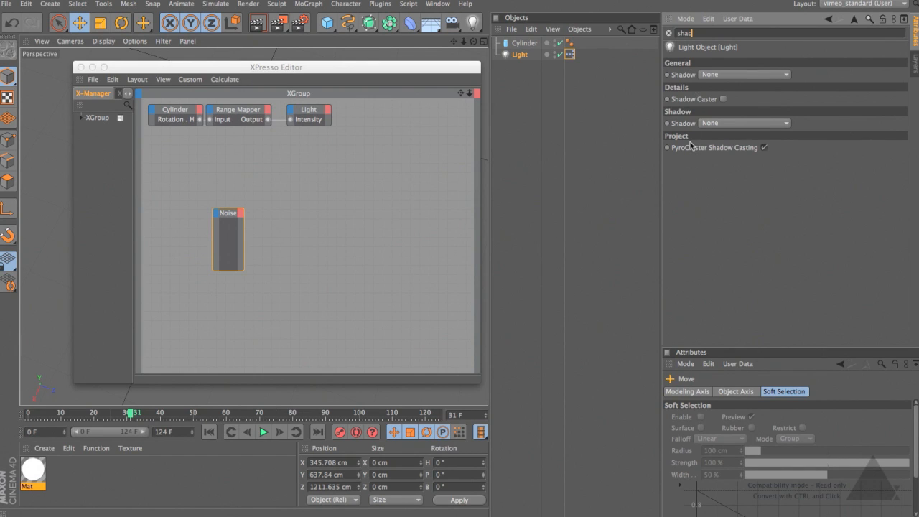
click(669, 34)
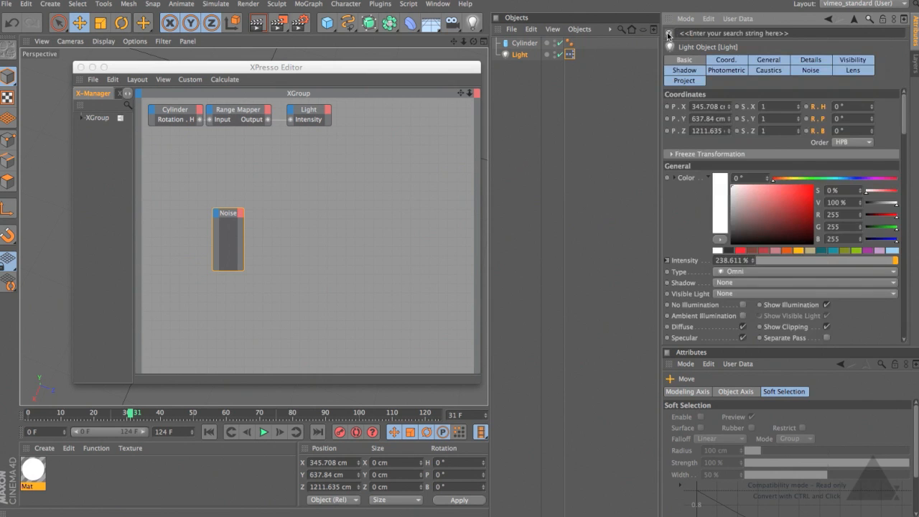
click(869, 20)
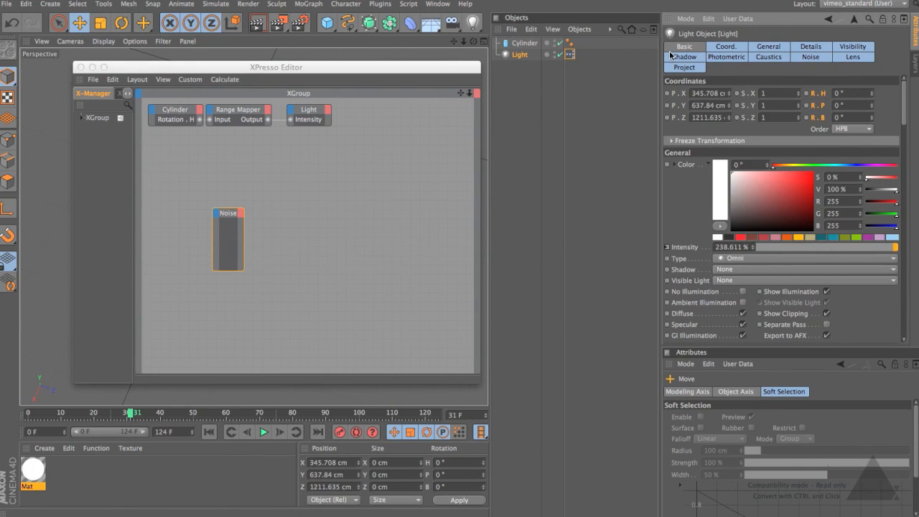
Close the XPresso Editor, add a MoGraph Tracer object and expand its Trace Link list.
click(81, 67)
click(501, 75)
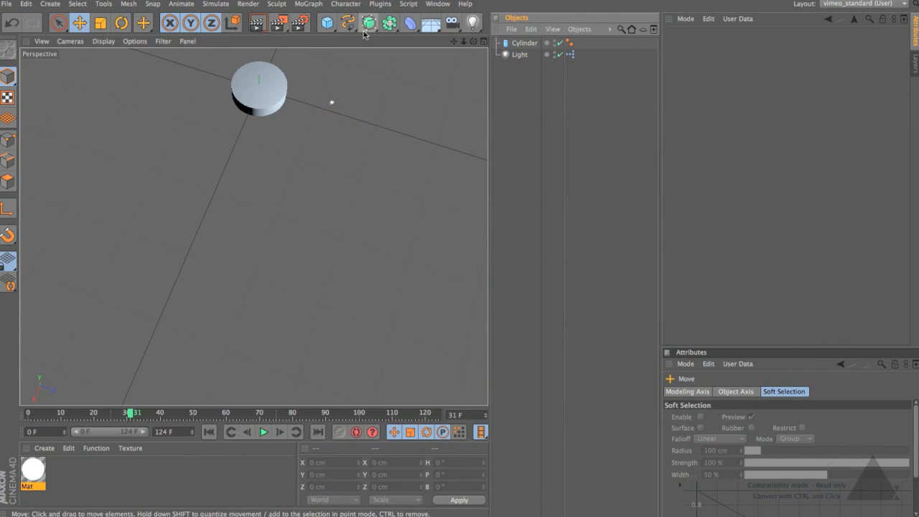
click(308, 3)
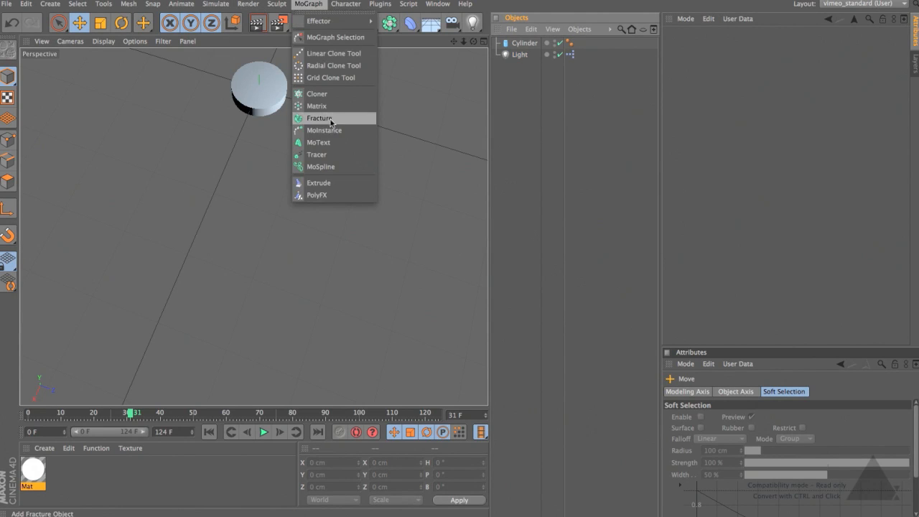
click(335, 154)
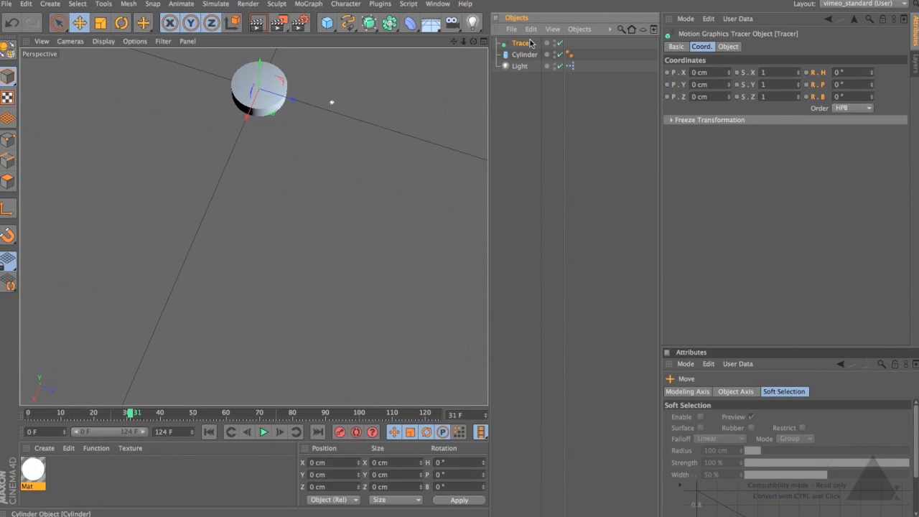
click(728, 47)
click(718, 74)
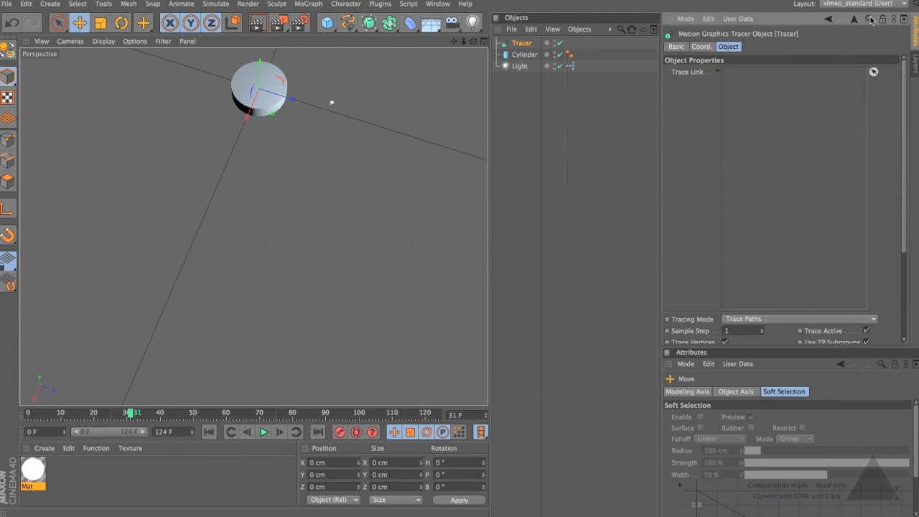
Lock the Attribute Manager on the Tracer and add six cubes to the scene.
click(327, 22)
click(327, 22)
click(327, 22)
click(326, 22)
click(327, 22)
click(327, 22)
Select all six cubes and place them in the Tracer's Trace Link list.
click(520, 101)
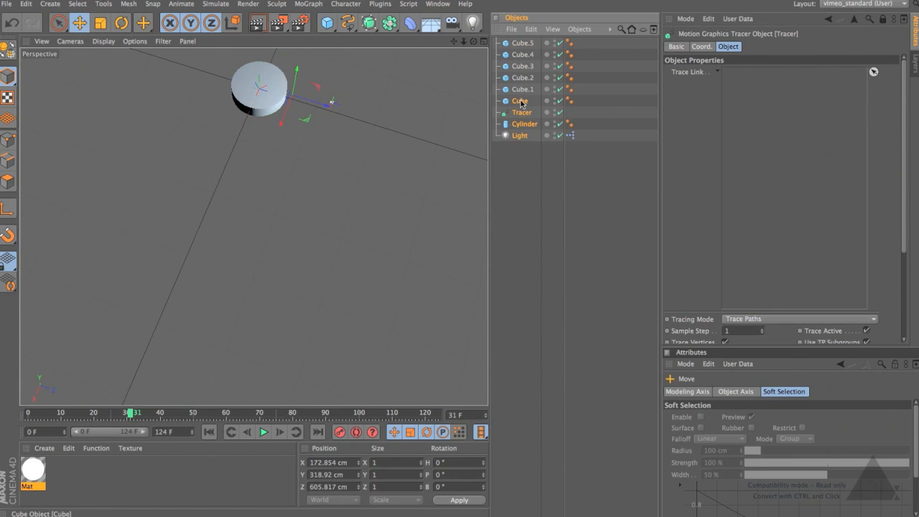
shift+click(524, 44)
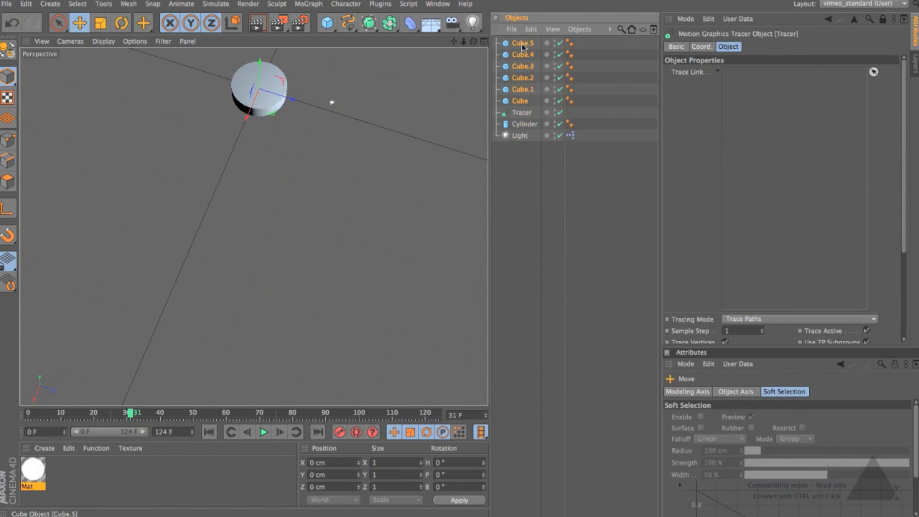
drag(524, 43, 767, 97)
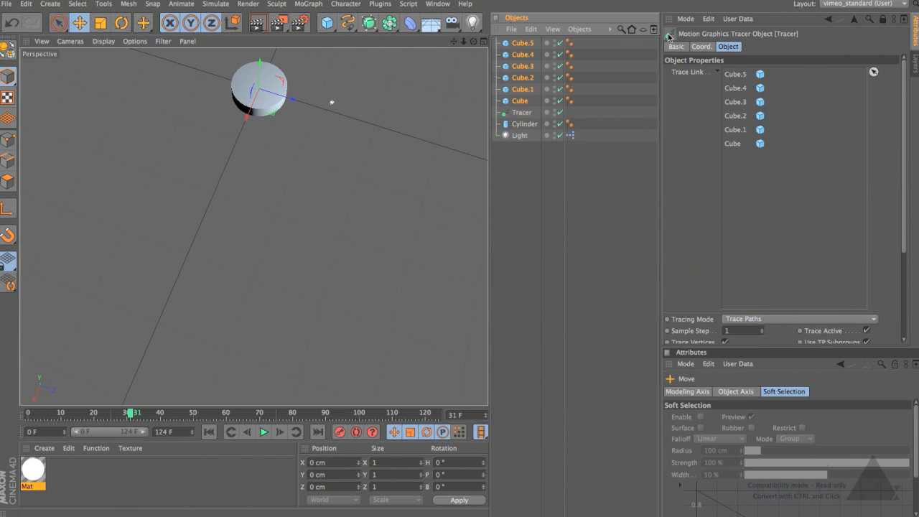
Select the Tracer and review the Attribute Manager's lock options and available modes.
click(520, 113)
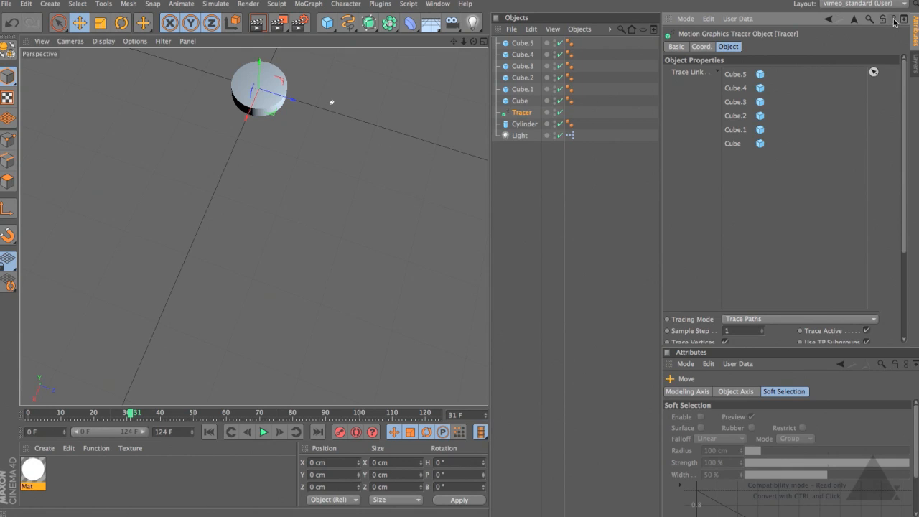
click(685, 19)
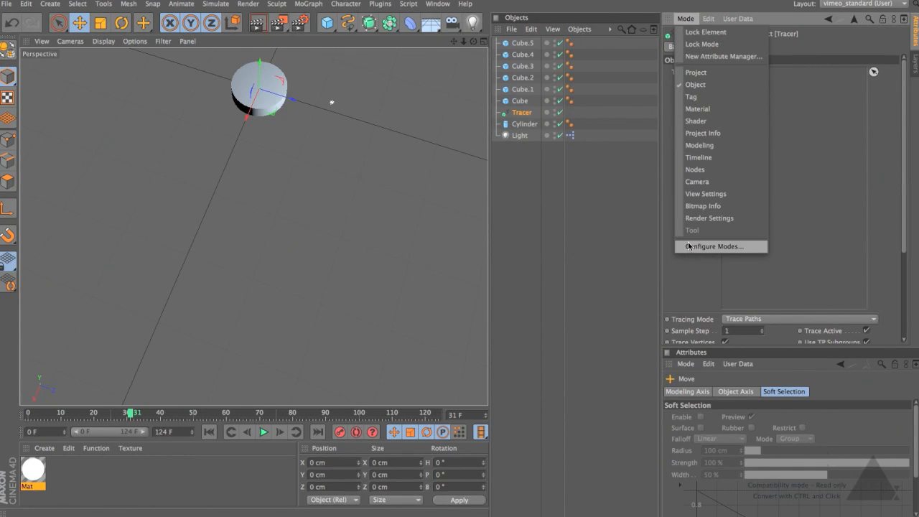
click(680, 4)
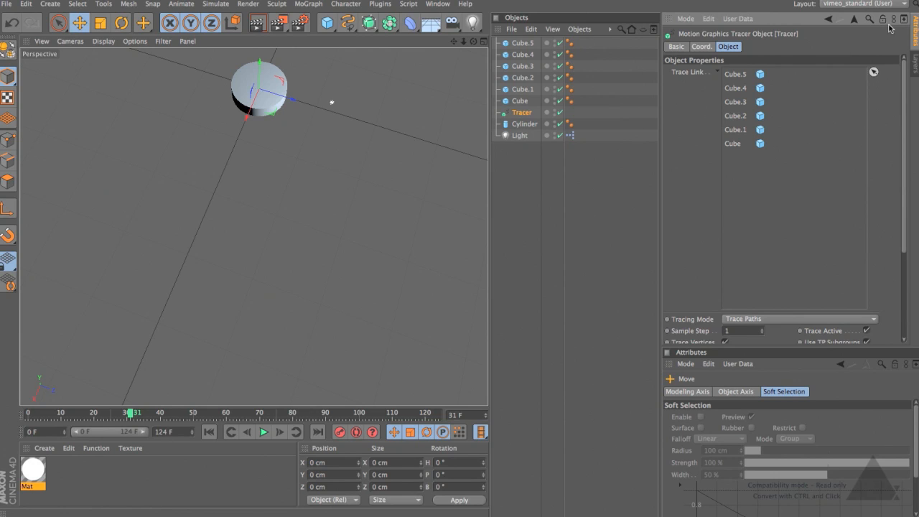
click(683, 20)
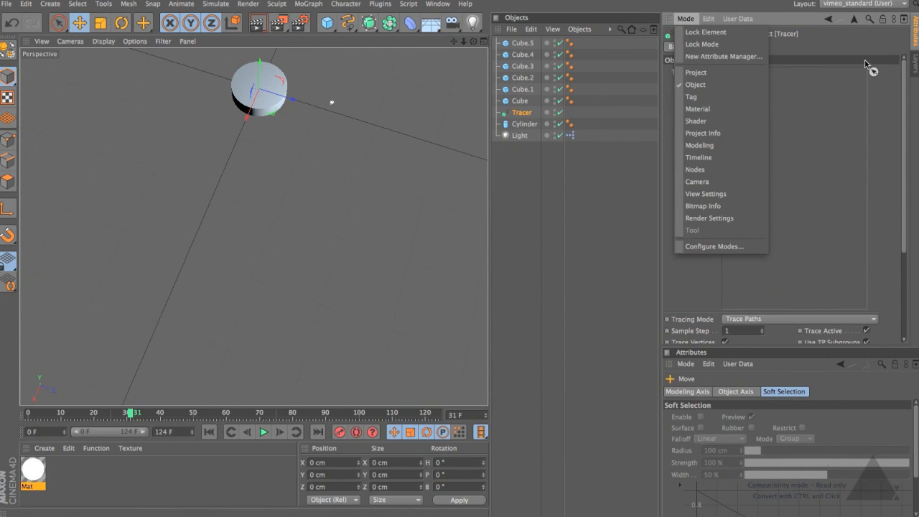
Open a separate Attribute Manager window for the Tracer and close it.
click(892, 24)
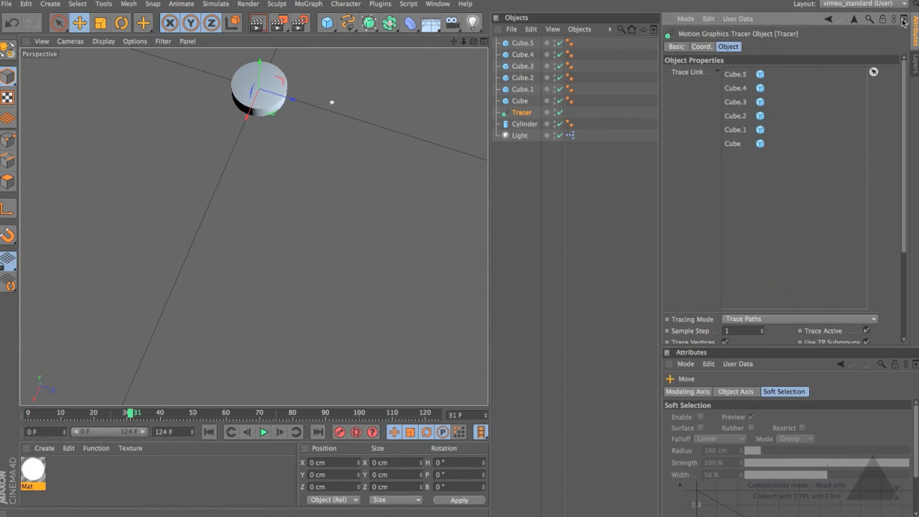
click(903, 22)
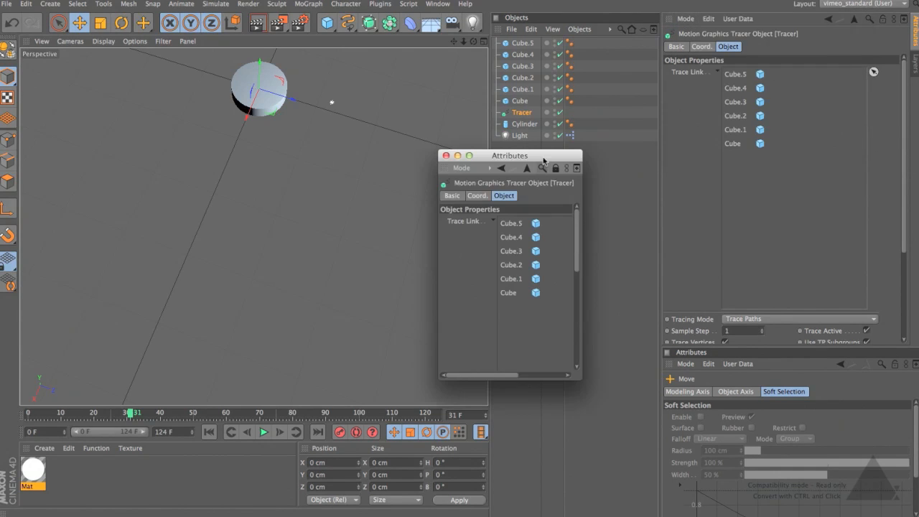
click(446, 155)
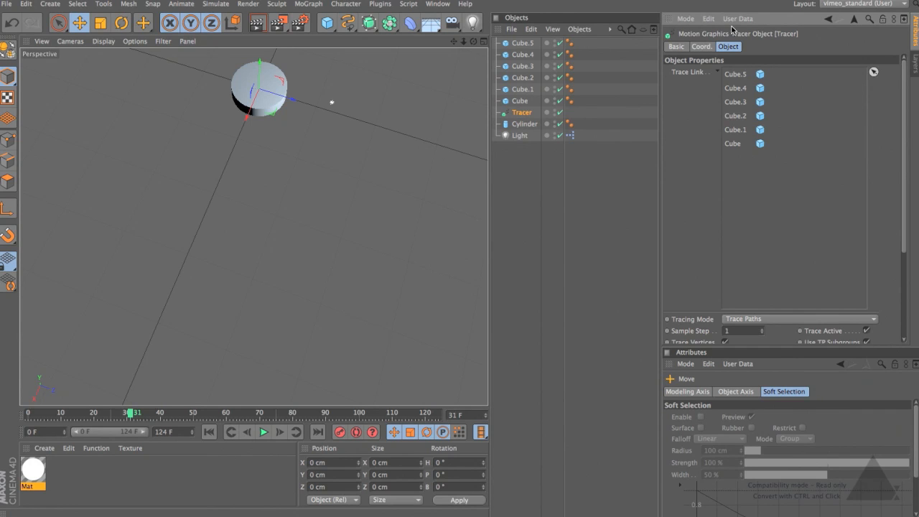
Select Cube.3 through the Tracer's Trace Link list and give it a Target tag with the Light as Target Object.
right_click(739, 102)
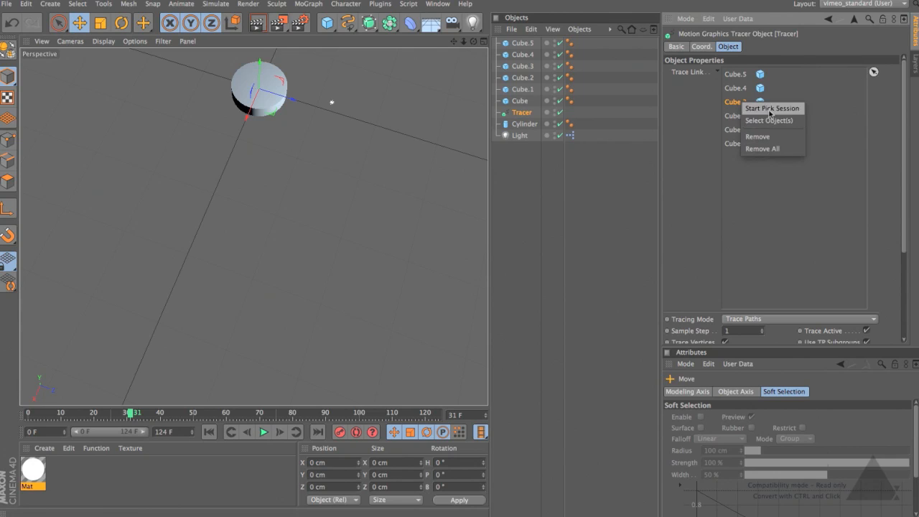
click(770, 120)
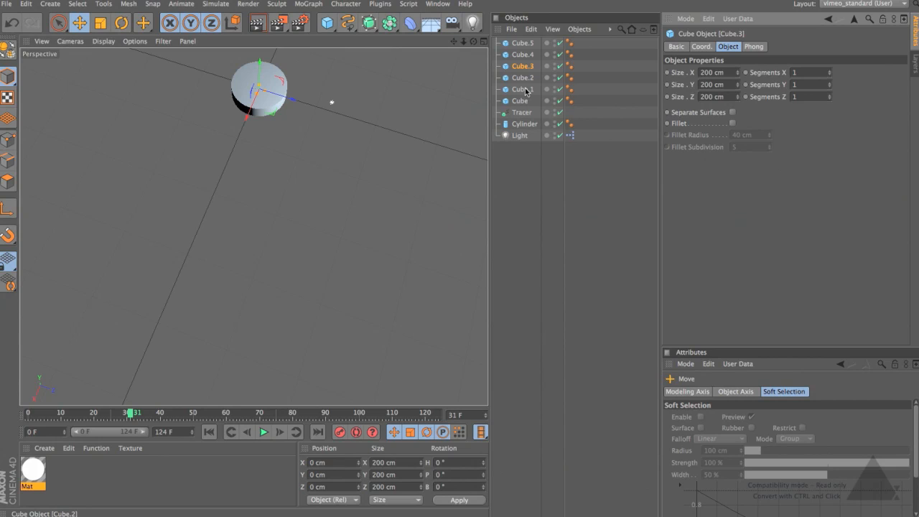
click(609, 29)
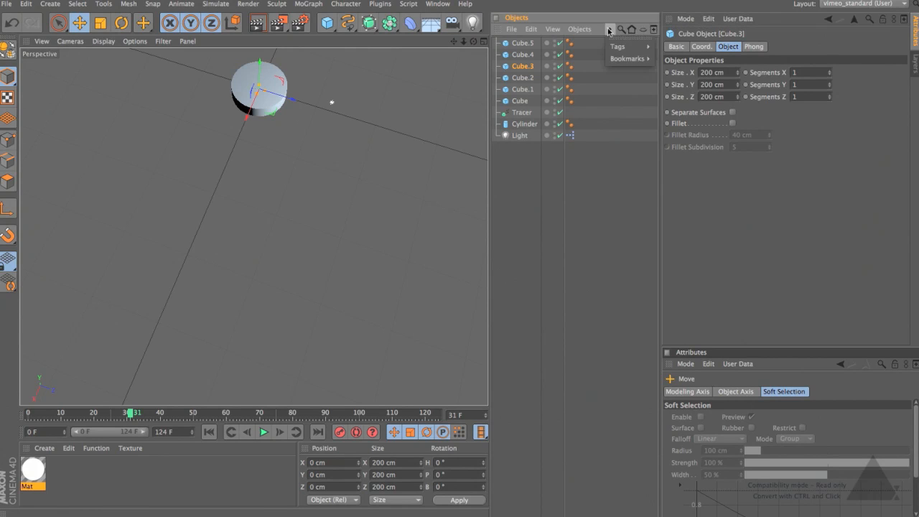
mouse_move(620, 46)
mouse_move(740, 51)
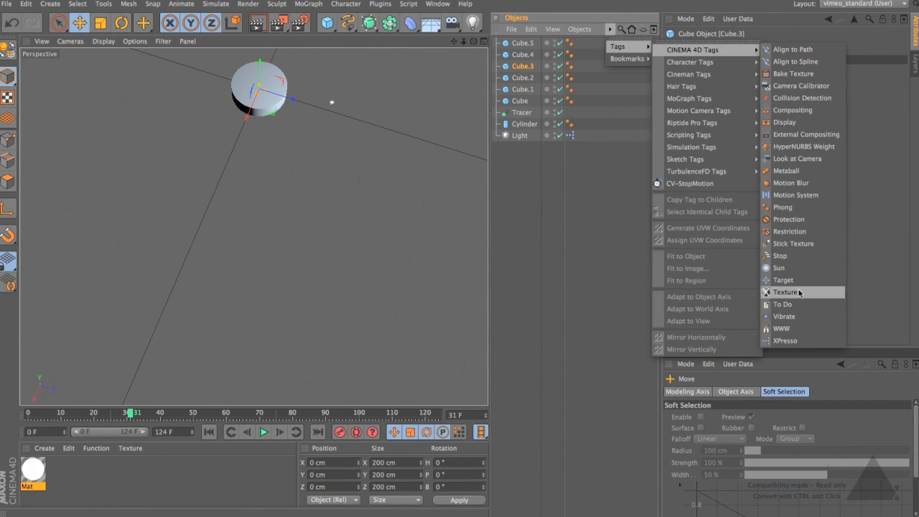
click(796, 281)
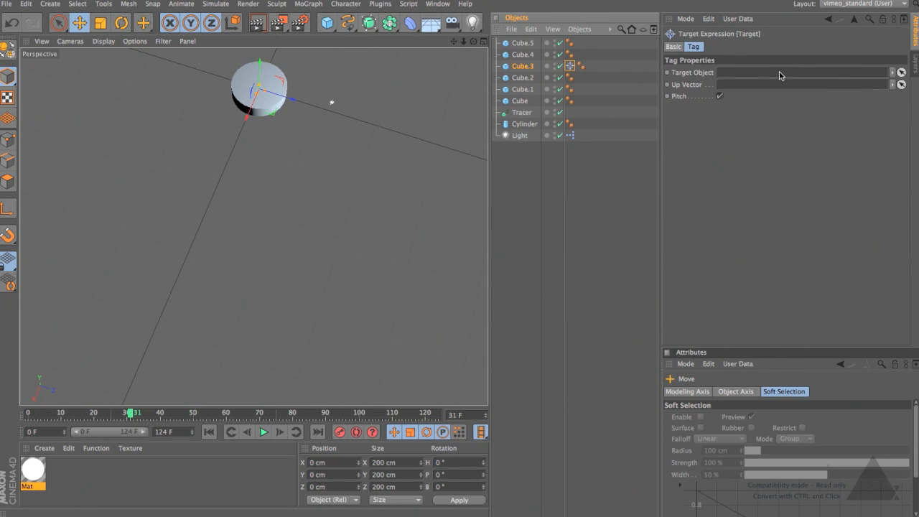
drag(512, 136, 759, 75)
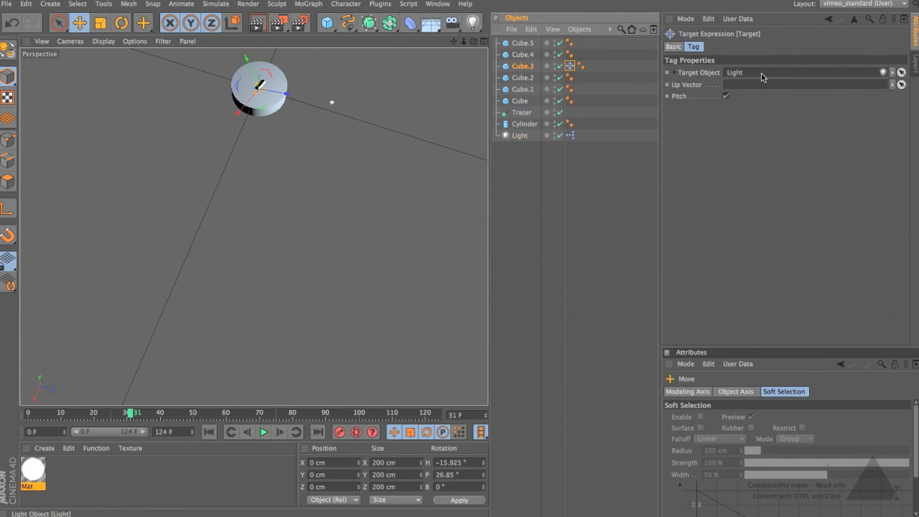
Select the Light through the Target tag's Target Object link and scroll the Object Manager to the first active object.
click(893, 73)
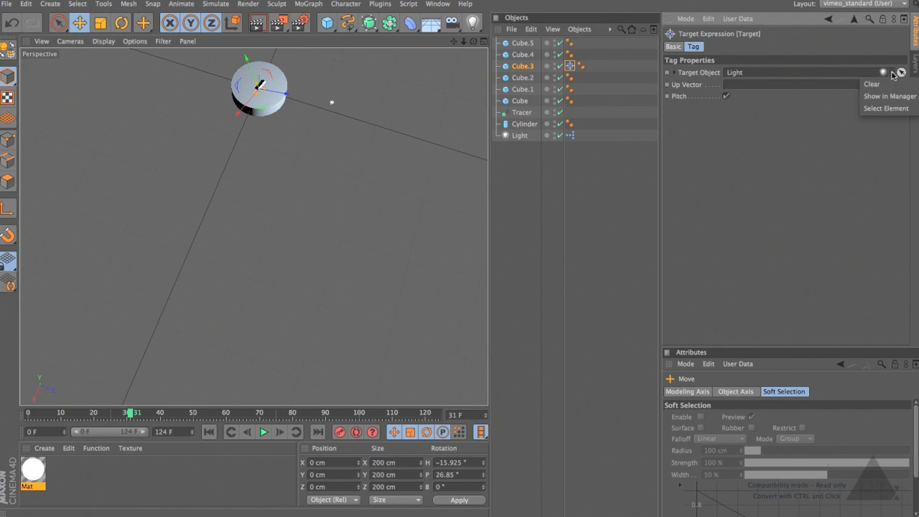
click(886, 108)
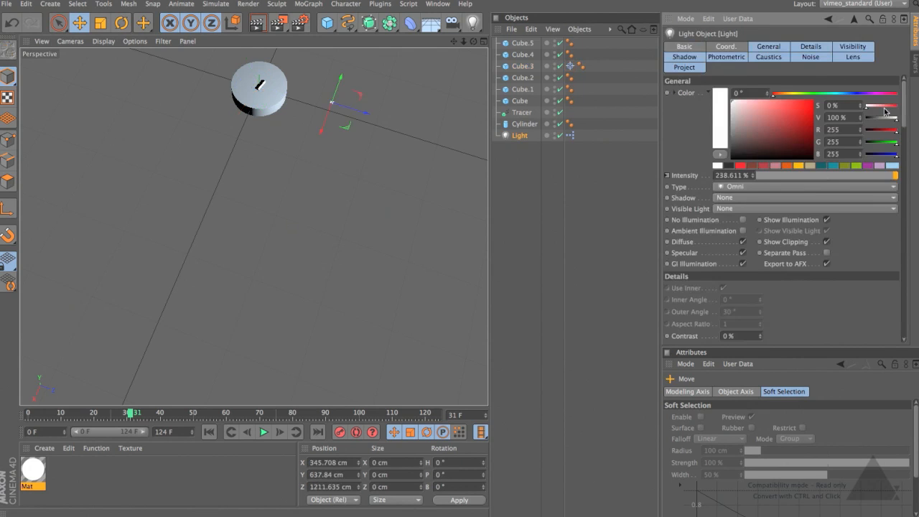
click(552, 29)
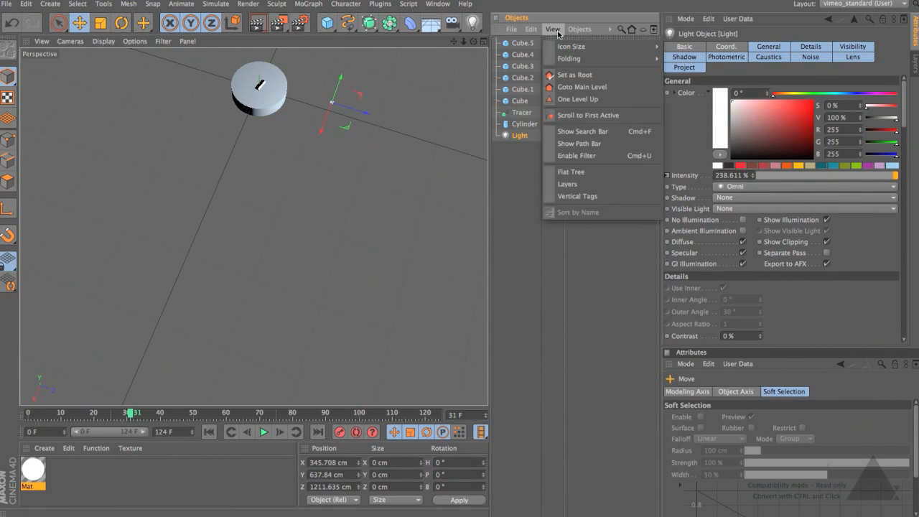
click(576, 121)
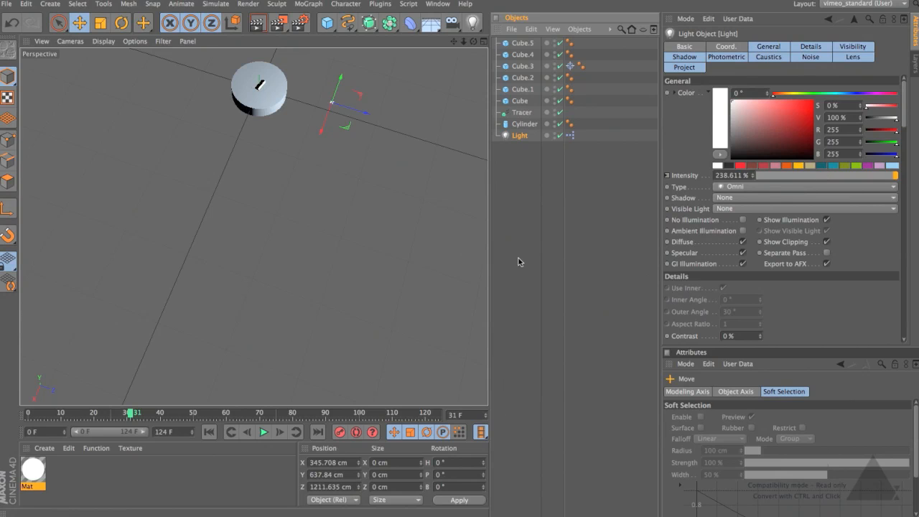
Inspect the linked Light's settings inside Cube.3's Target tag and pick the object named Cube as the new Target Object.
click(571, 66)
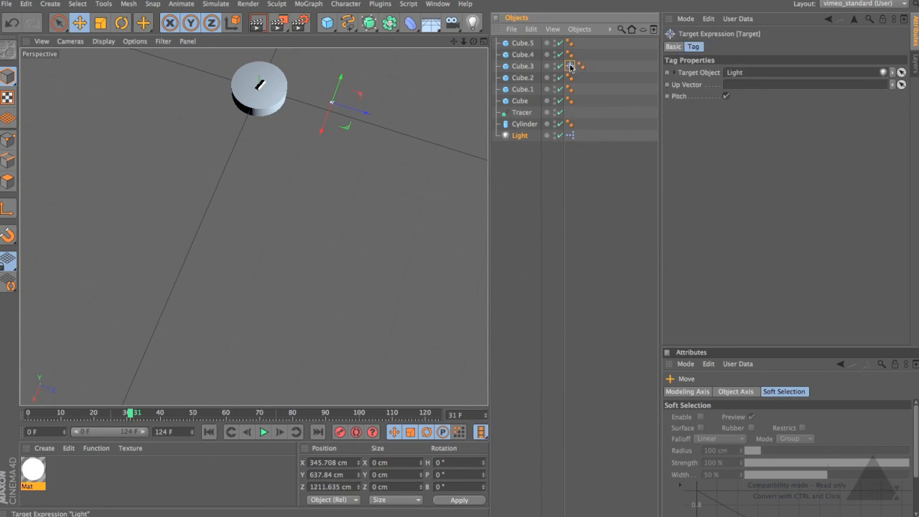
click(705, 73)
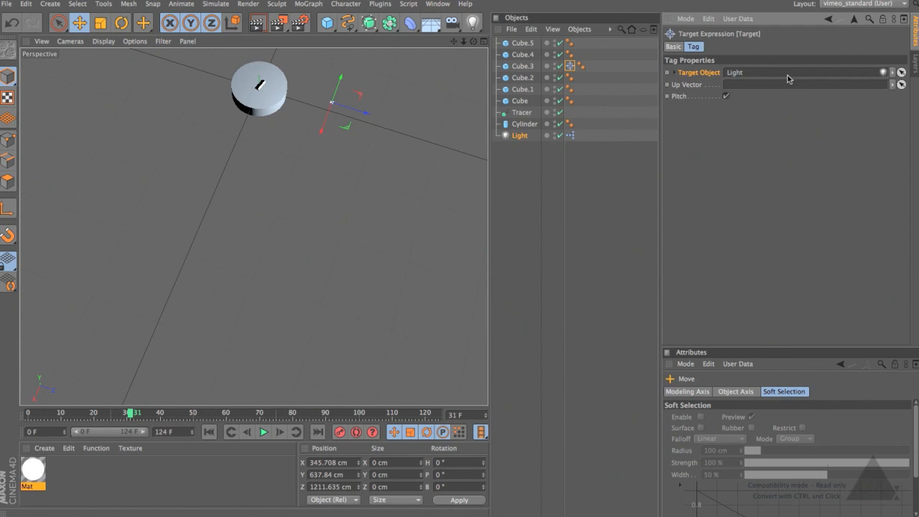
click(675, 74)
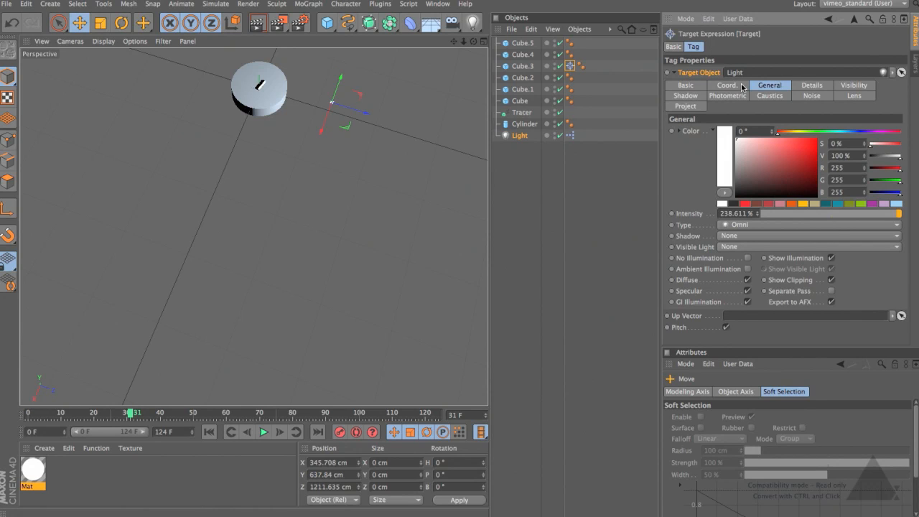
click(675, 72)
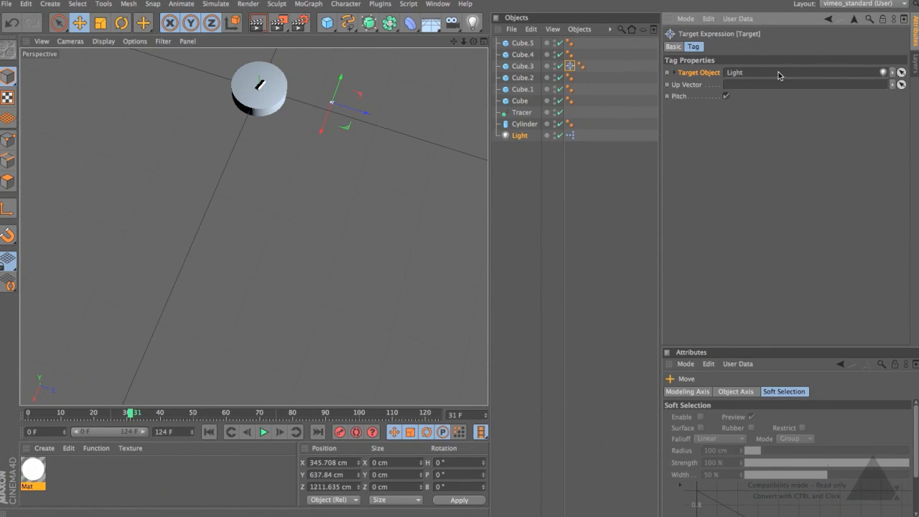
click(675, 72)
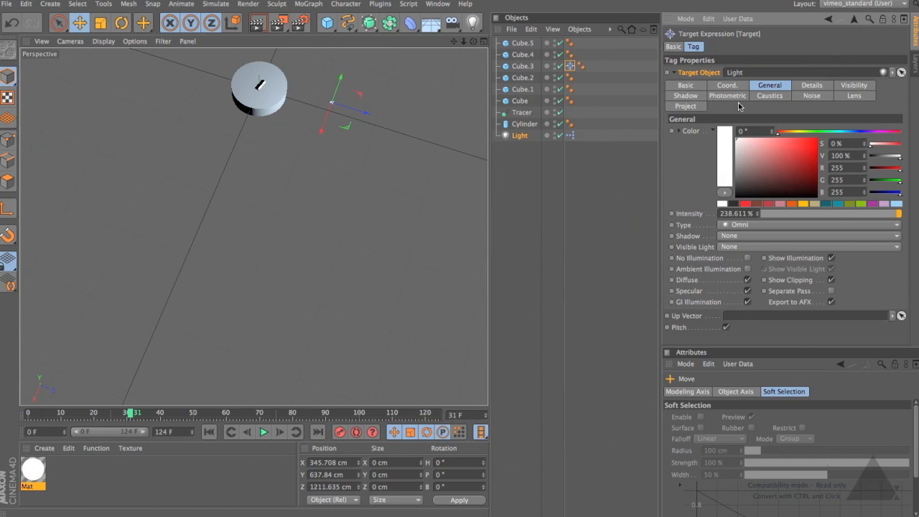
click(675, 73)
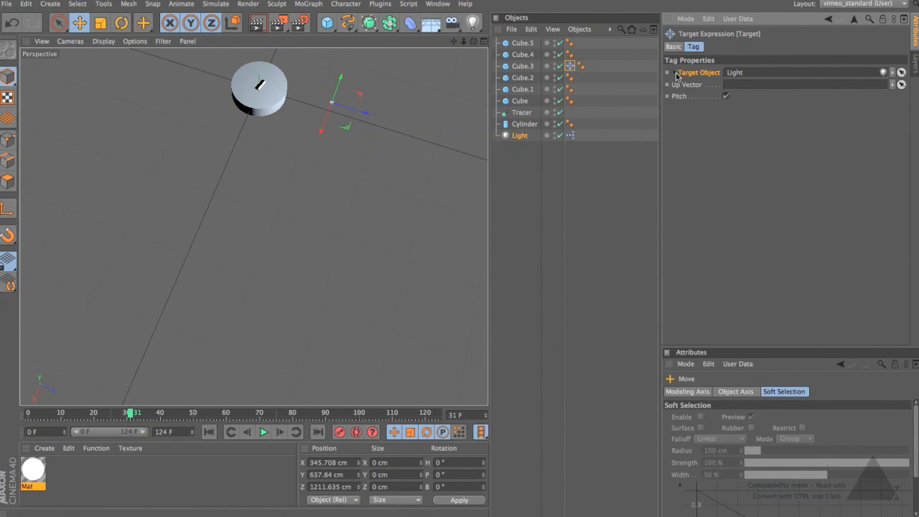
click(902, 73)
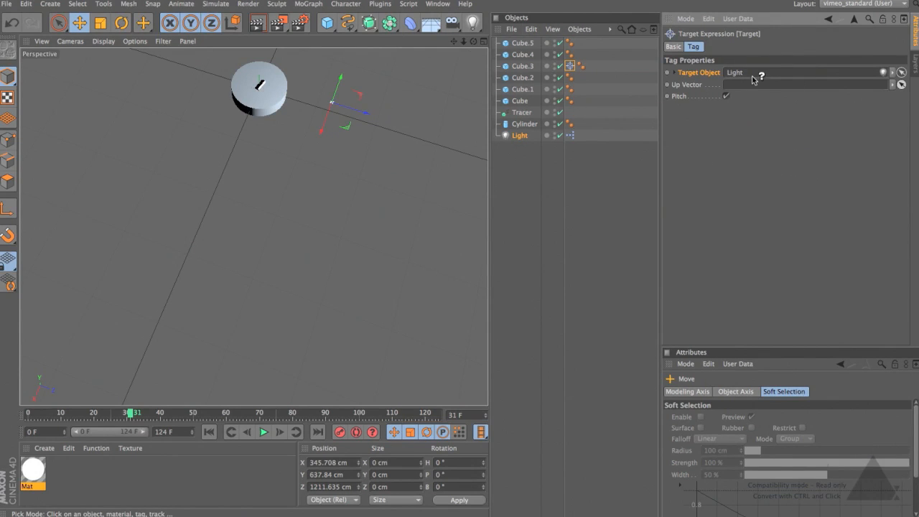
click(527, 102)
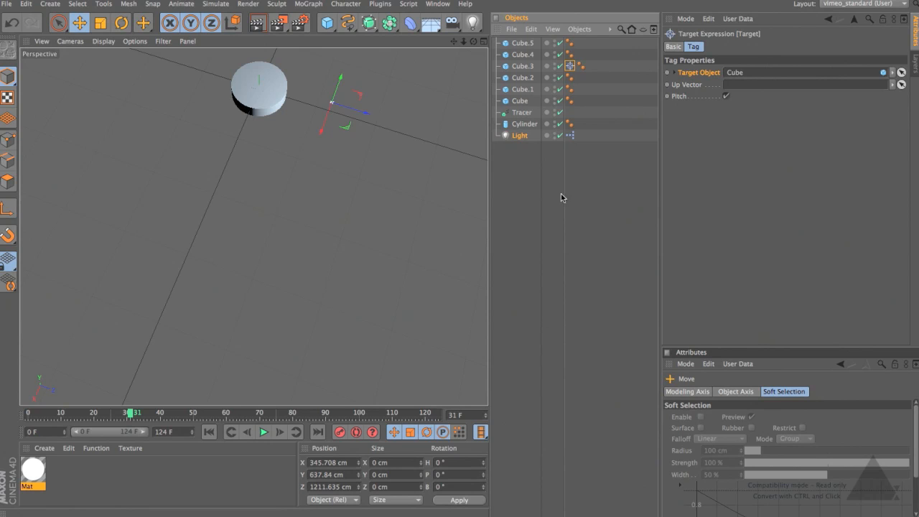
Delete all objects from the scene and add an Extrude NURBS object.
drag(529, 179, 506, 26)
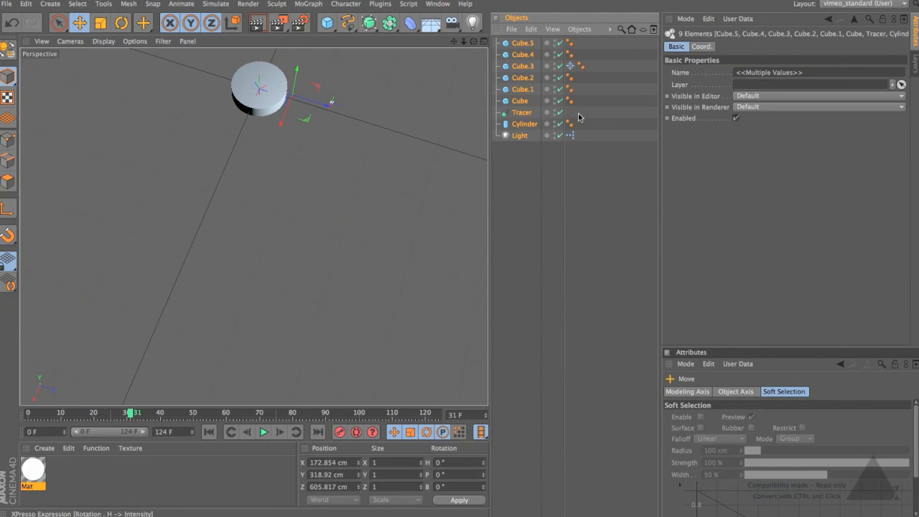
key(Delete)
drag(369, 22, 501, 42)
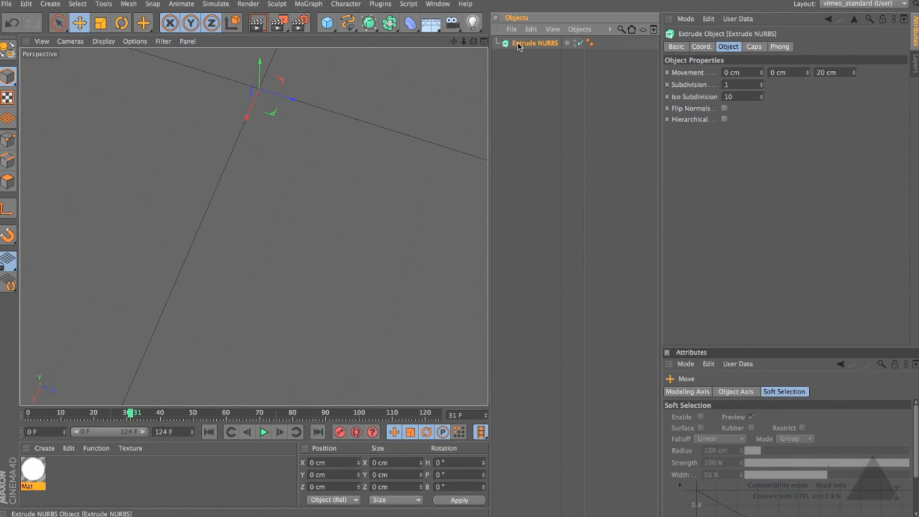
Show the sub-channels of the Extrude NURBS object's Movement parameter and select only the Z channel.
click(686, 76)
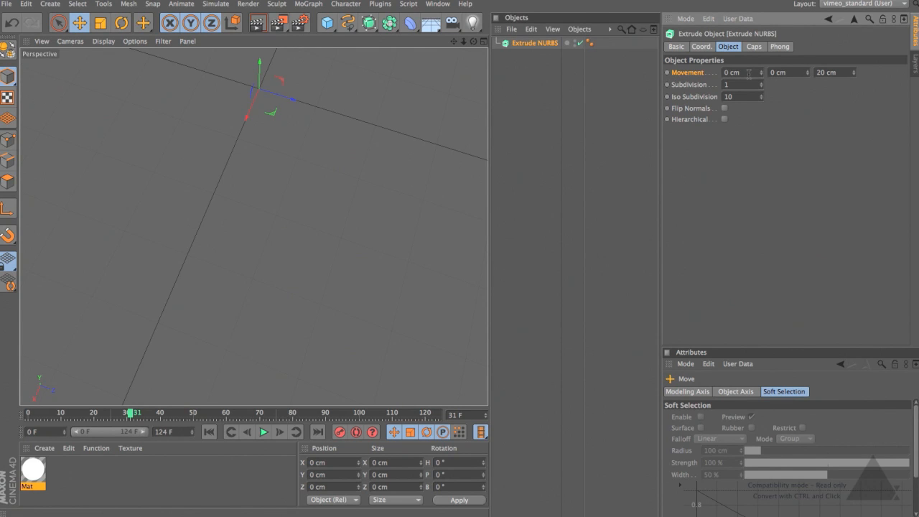
right_click(696, 74)
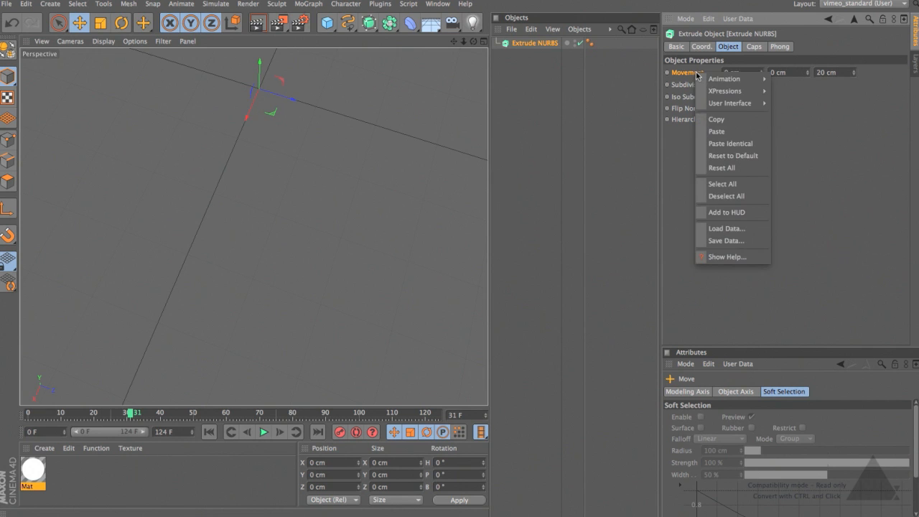
mouse_move(737, 103)
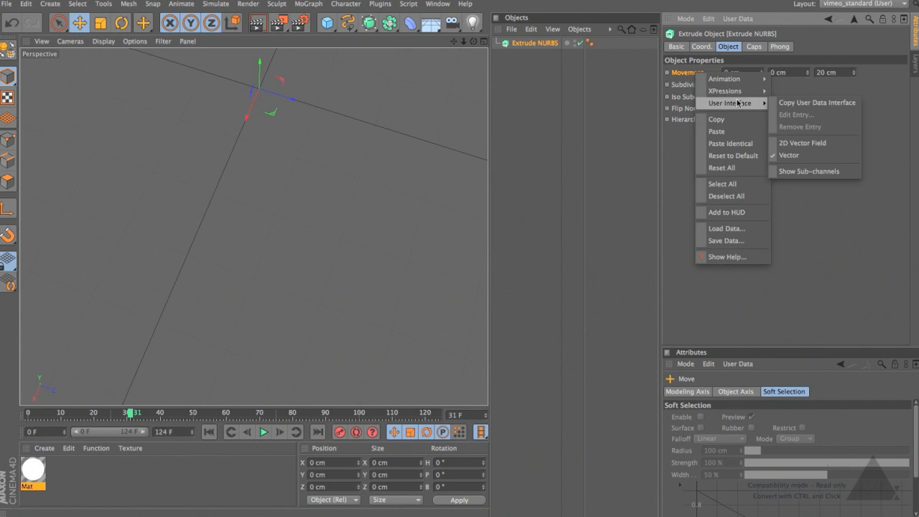
click(809, 172)
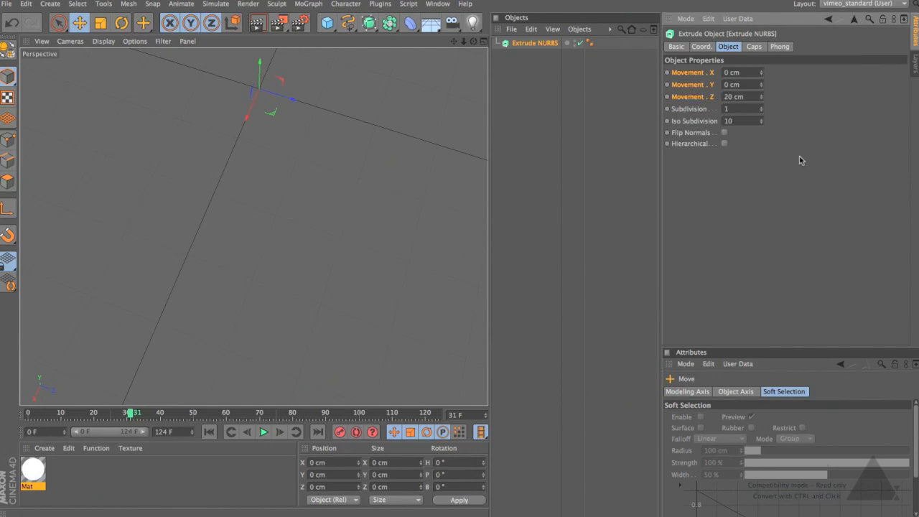
click(712, 96)
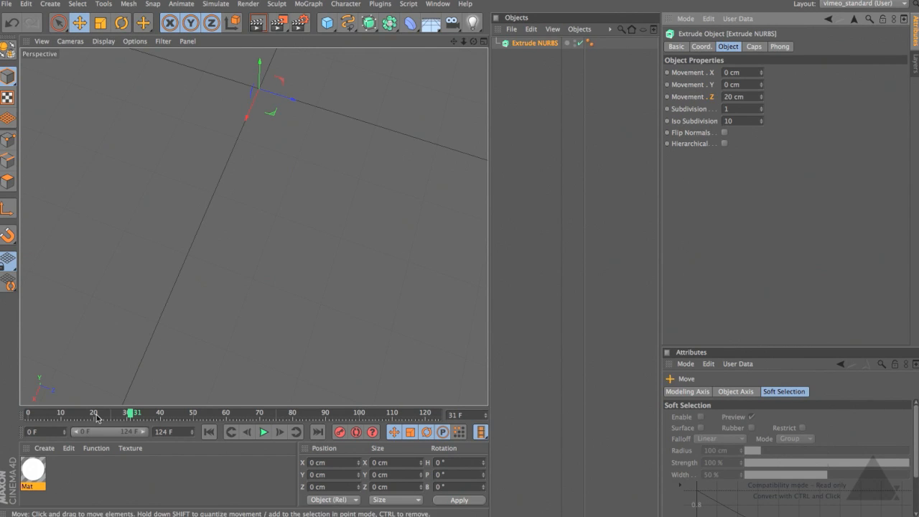
Load a Gradient shader as the Color channel texture of the material Mat and open the shader's properties.
click(31, 472)
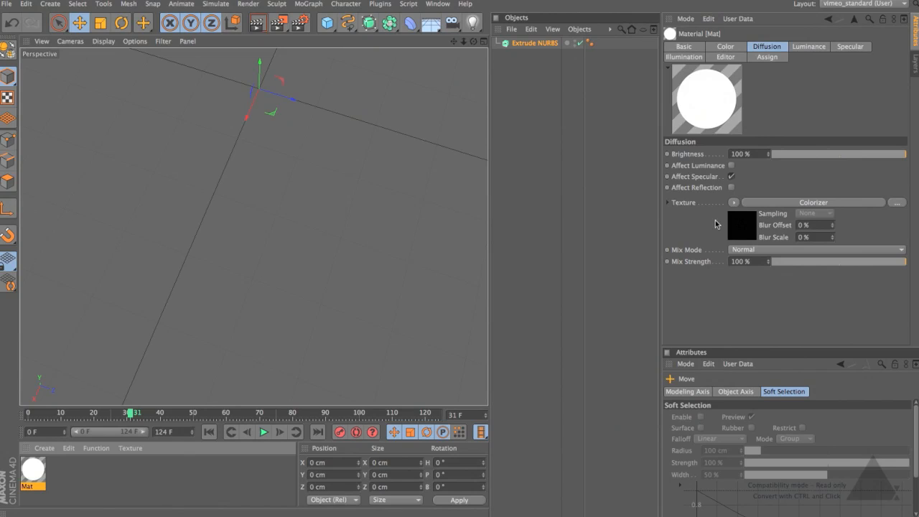
click(727, 49)
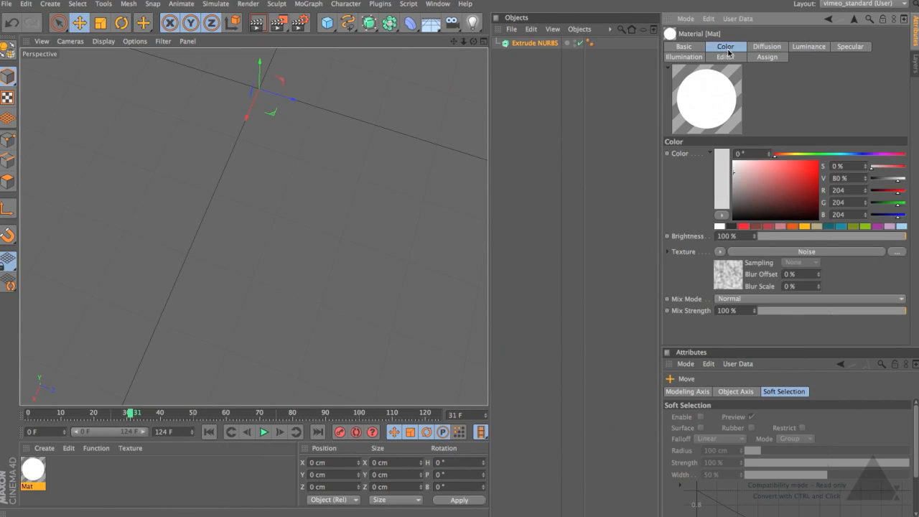
click(721, 252)
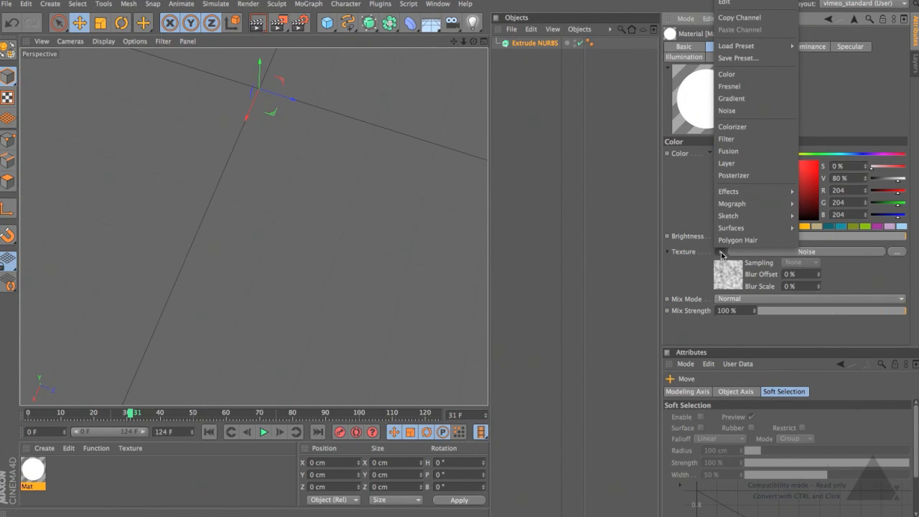
click(748, 99)
click(729, 280)
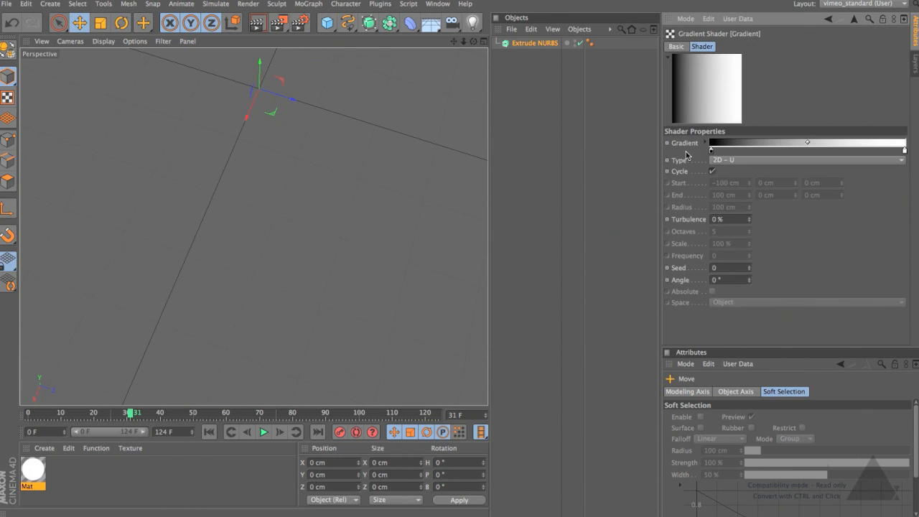
Add three knots between the ends of the gradient and show the Gradient parameter's sub-channels.
click(775, 150)
click(805, 150)
click(854, 151)
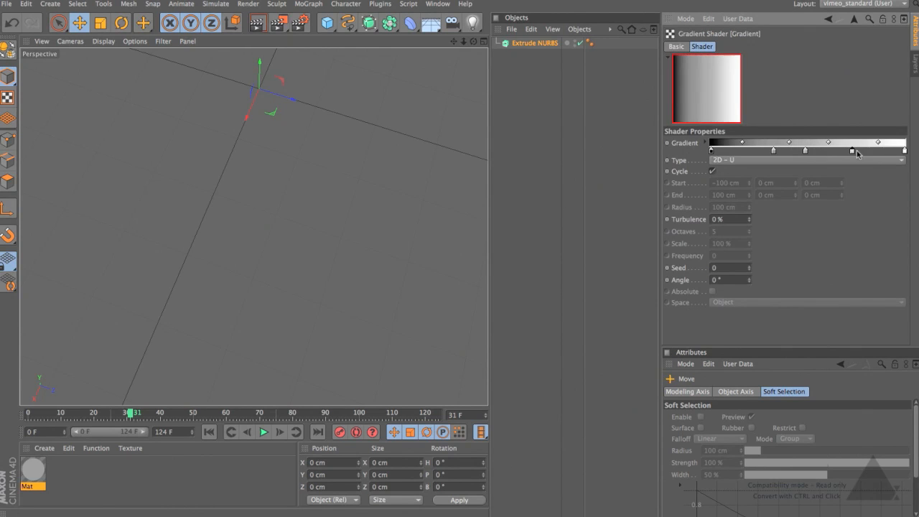
right_click(684, 142)
mouse_move(725, 171)
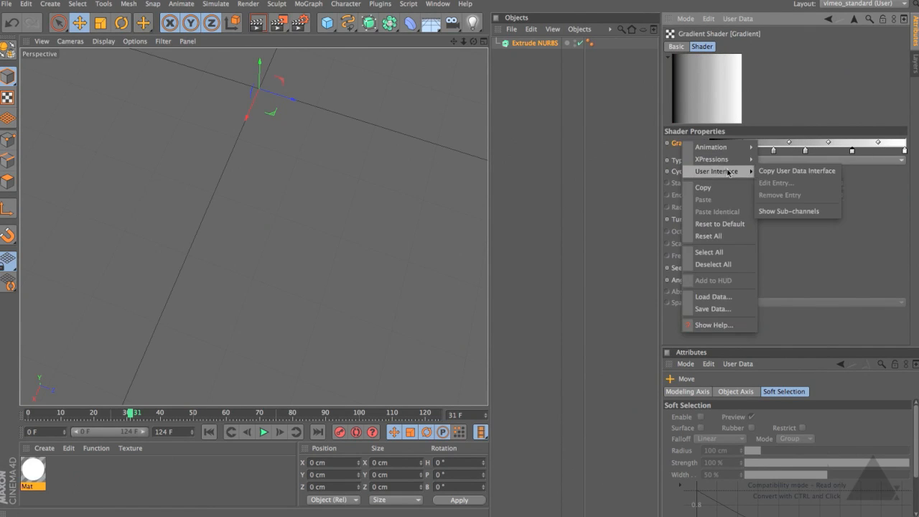
click(795, 211)
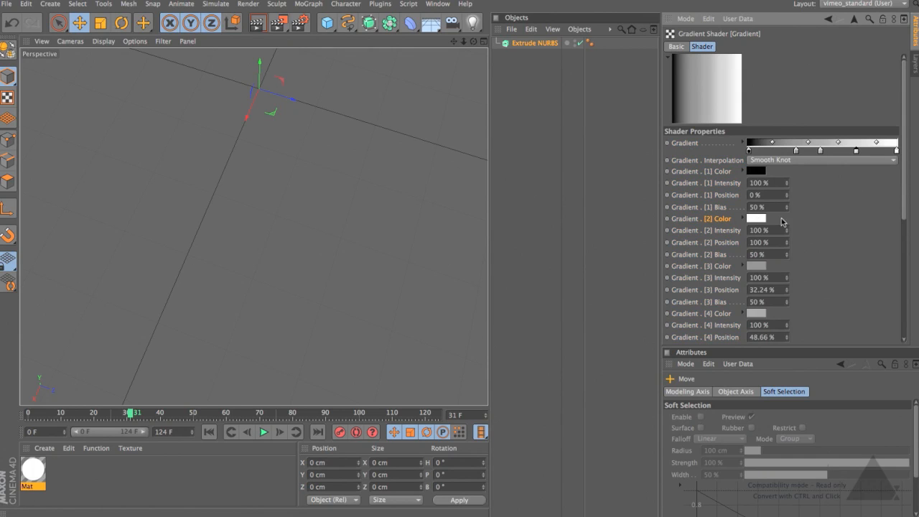
Look through the Gradient parameter's sub-channels for all knots and select the parameter with all of them.
drag(905, 208, 907, 121)
click(682, 142)
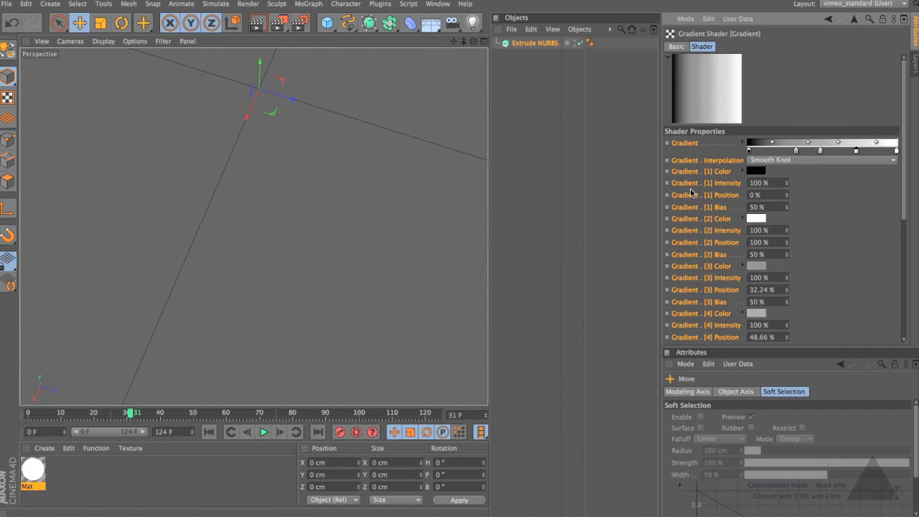
Return to the material Mat, wrap its Color channel's Gradient texture in a Layer shader and open that shader's properties.
click(830, 20)
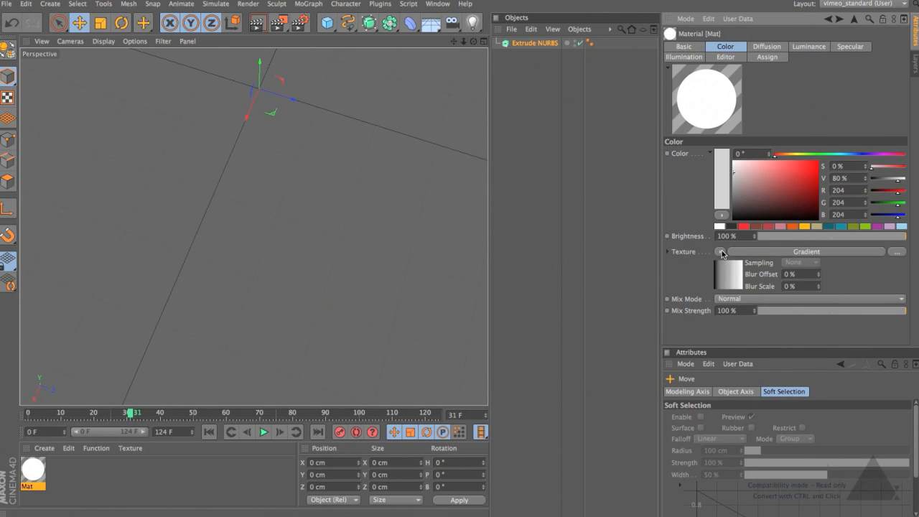
click(721, 252)
click(727, 163)
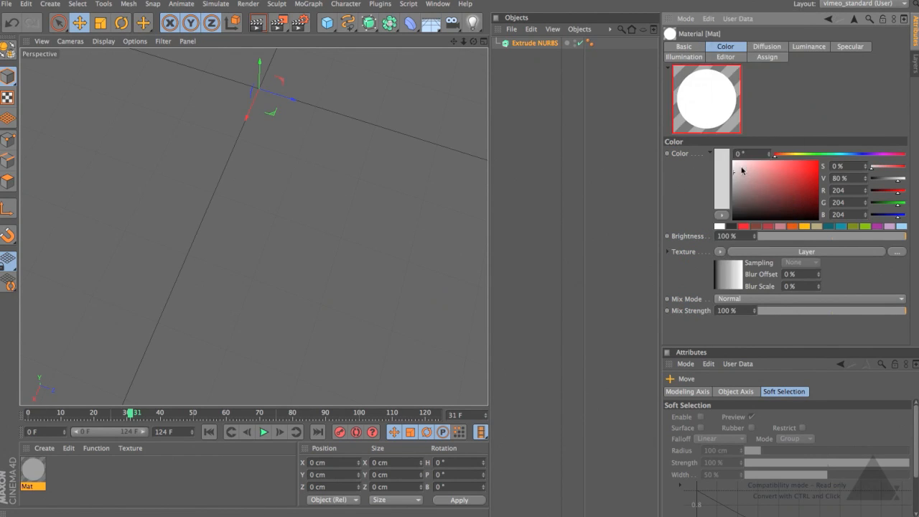
click(729, 275)
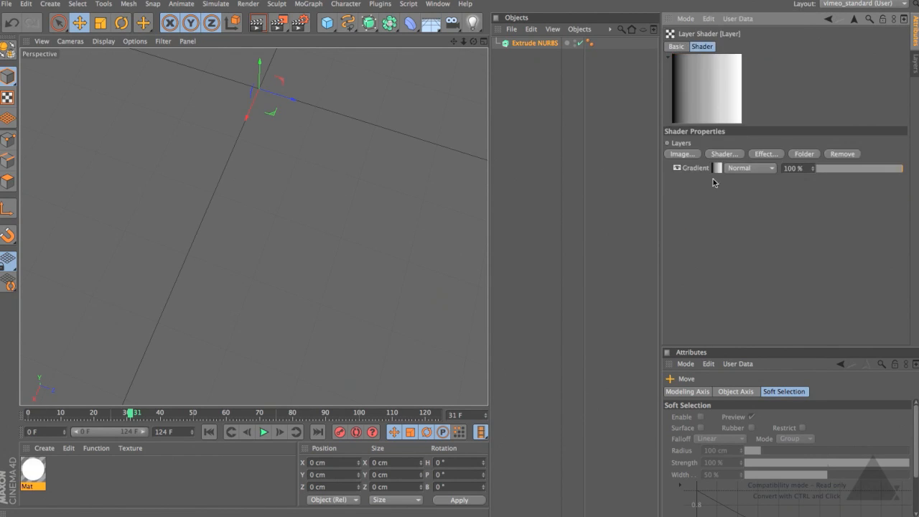
Show the sub-channels of the Layer shader's Layers parameter.
click(679, 143)
right_click(680, 146)
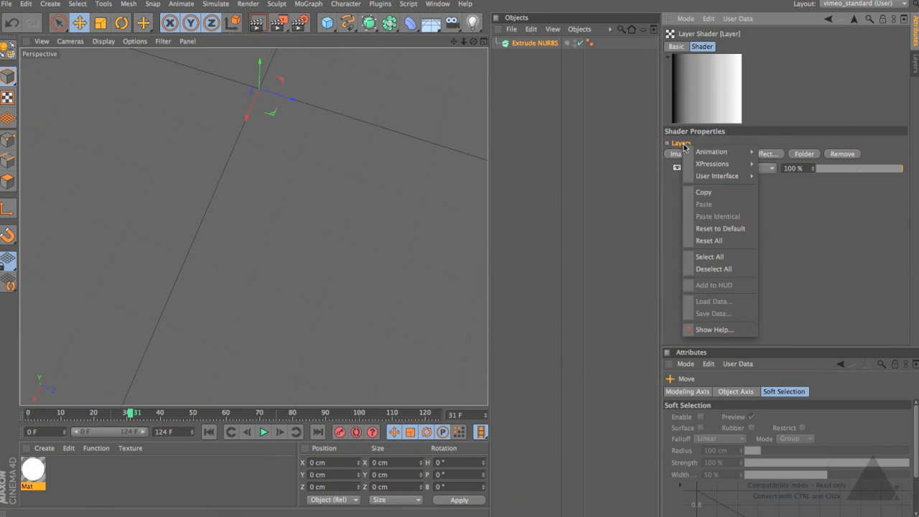
mouse_move(717, 177)
click(787, 215)
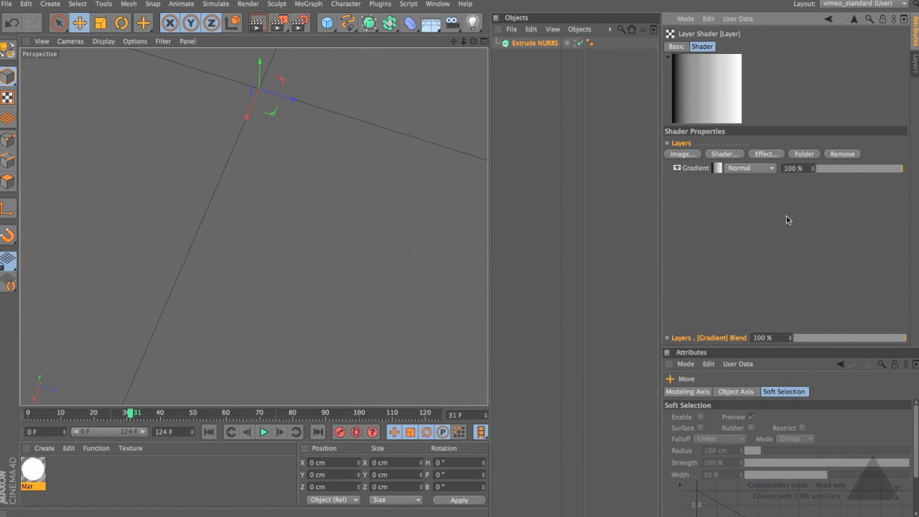
Add a Fresnel shader and a Noise shader as new layers above the Gradient layer.
click(730, 153)
click(762, 196)
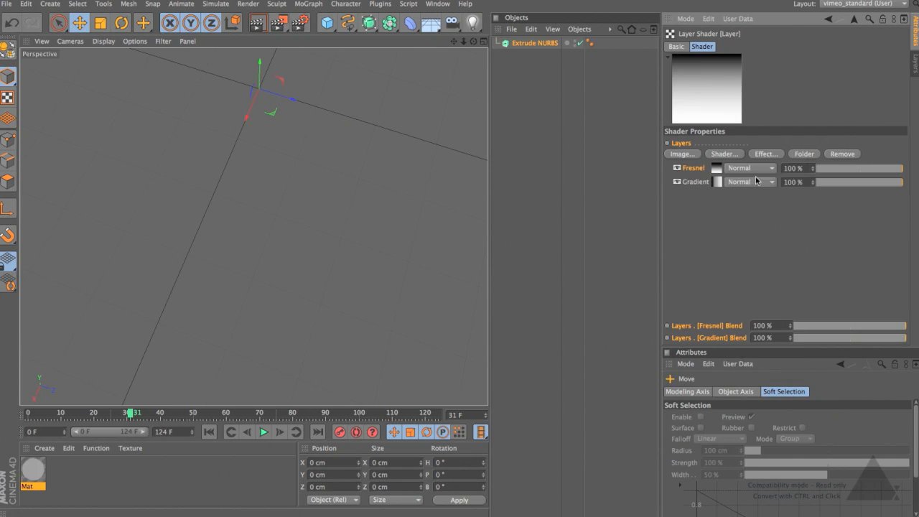
click(727, 153)
click(766, 221)
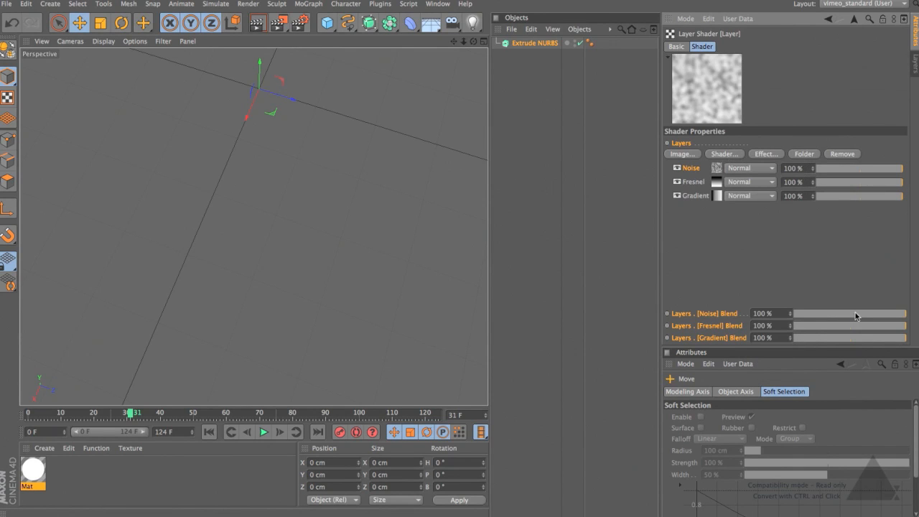
Try out the Noise layer's Blend sub-channel, leaving it at 100 %, and check the Layers parameter's Show Sub-channels option.
mouse_move(902, 314)
mouse_down()
mouse_move(803, 315)
mouse_move(907, 314)
mouse_up()
right_click(676, 145)
mouse_move(710, 175)
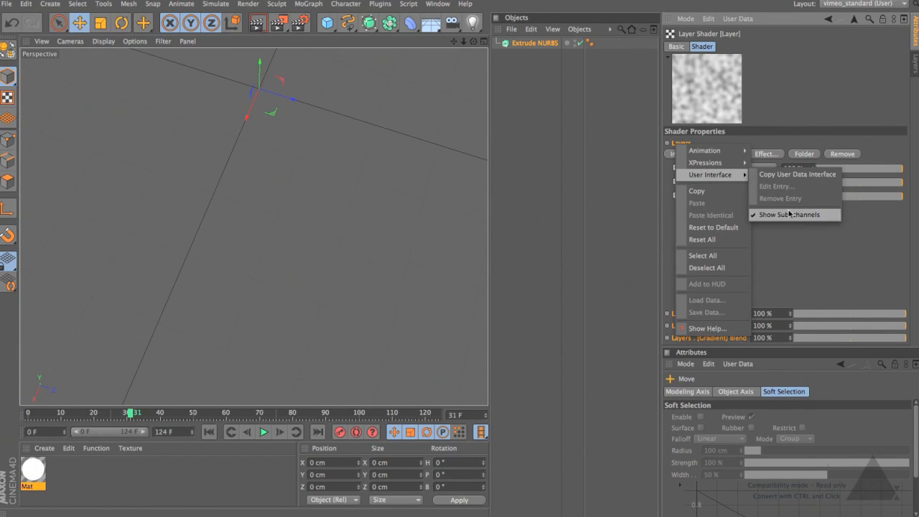
click(805, 214)
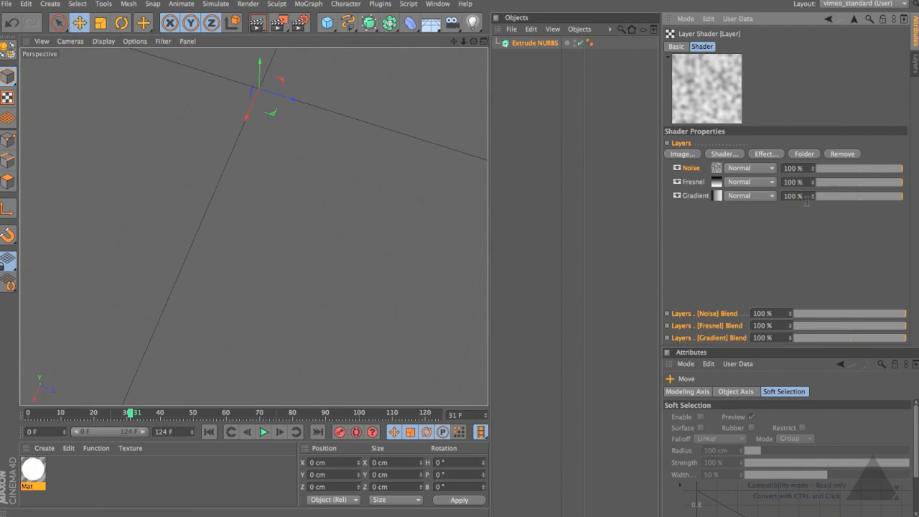